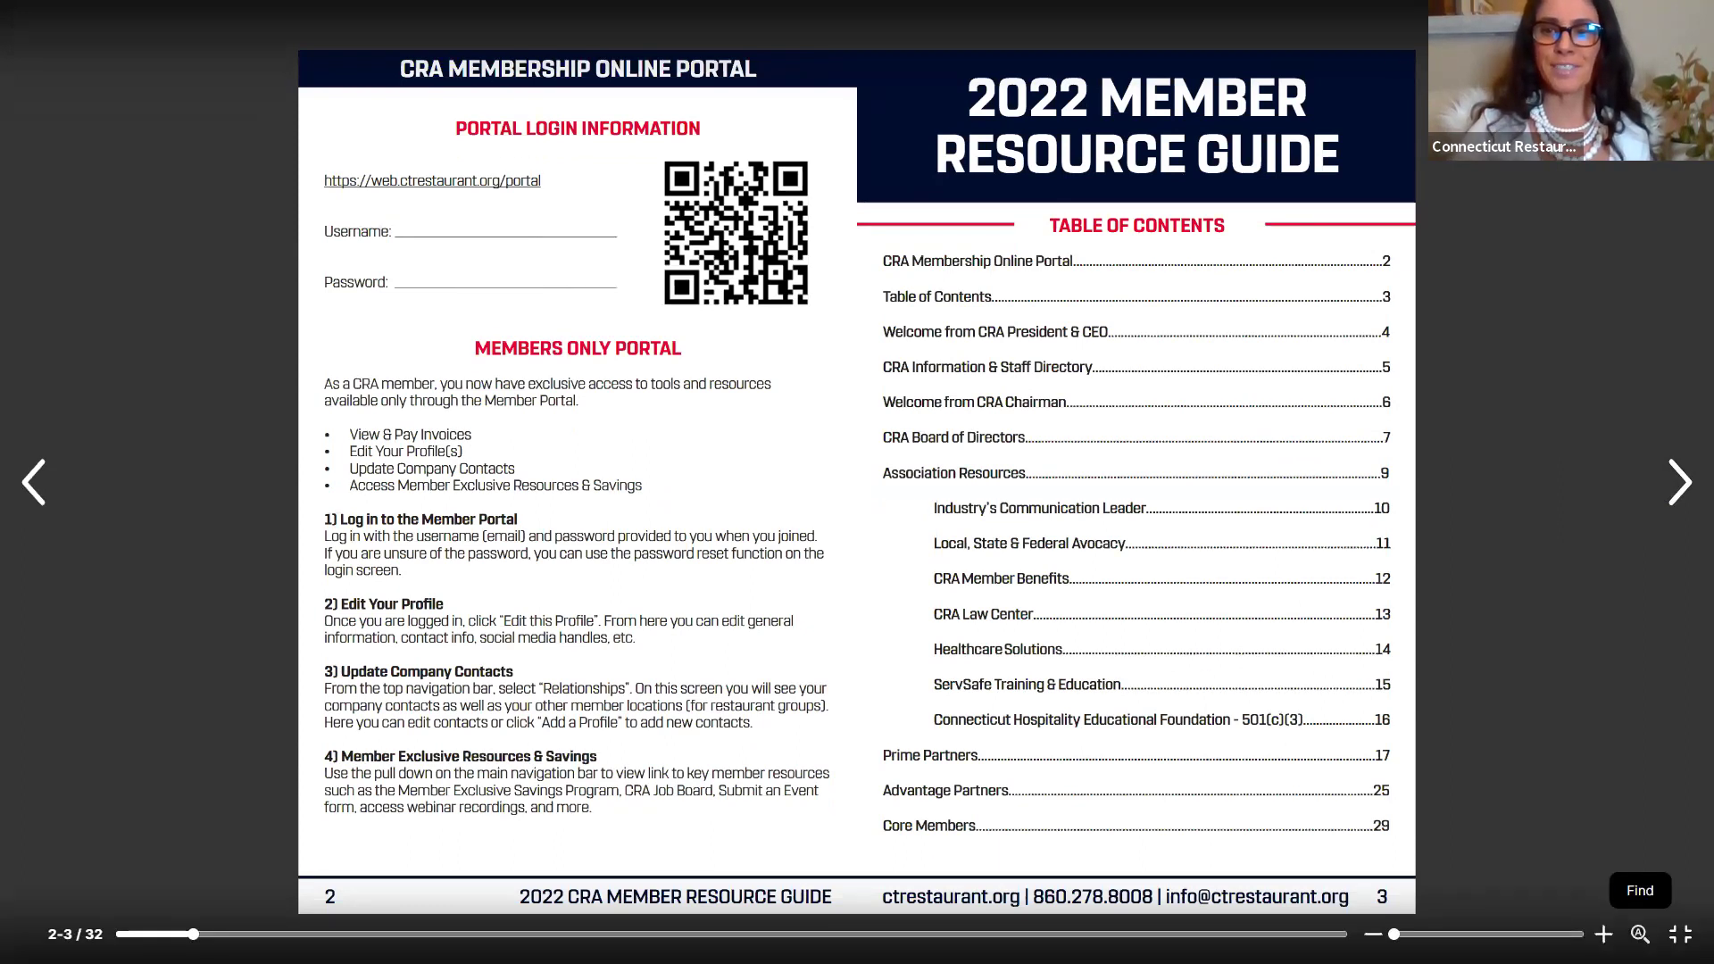
Exit the full-screen resource guide and open the Member Portal login page from the Connecticut Restaurant Association website.
left_click(1683, 930)
left_click(98, 40)
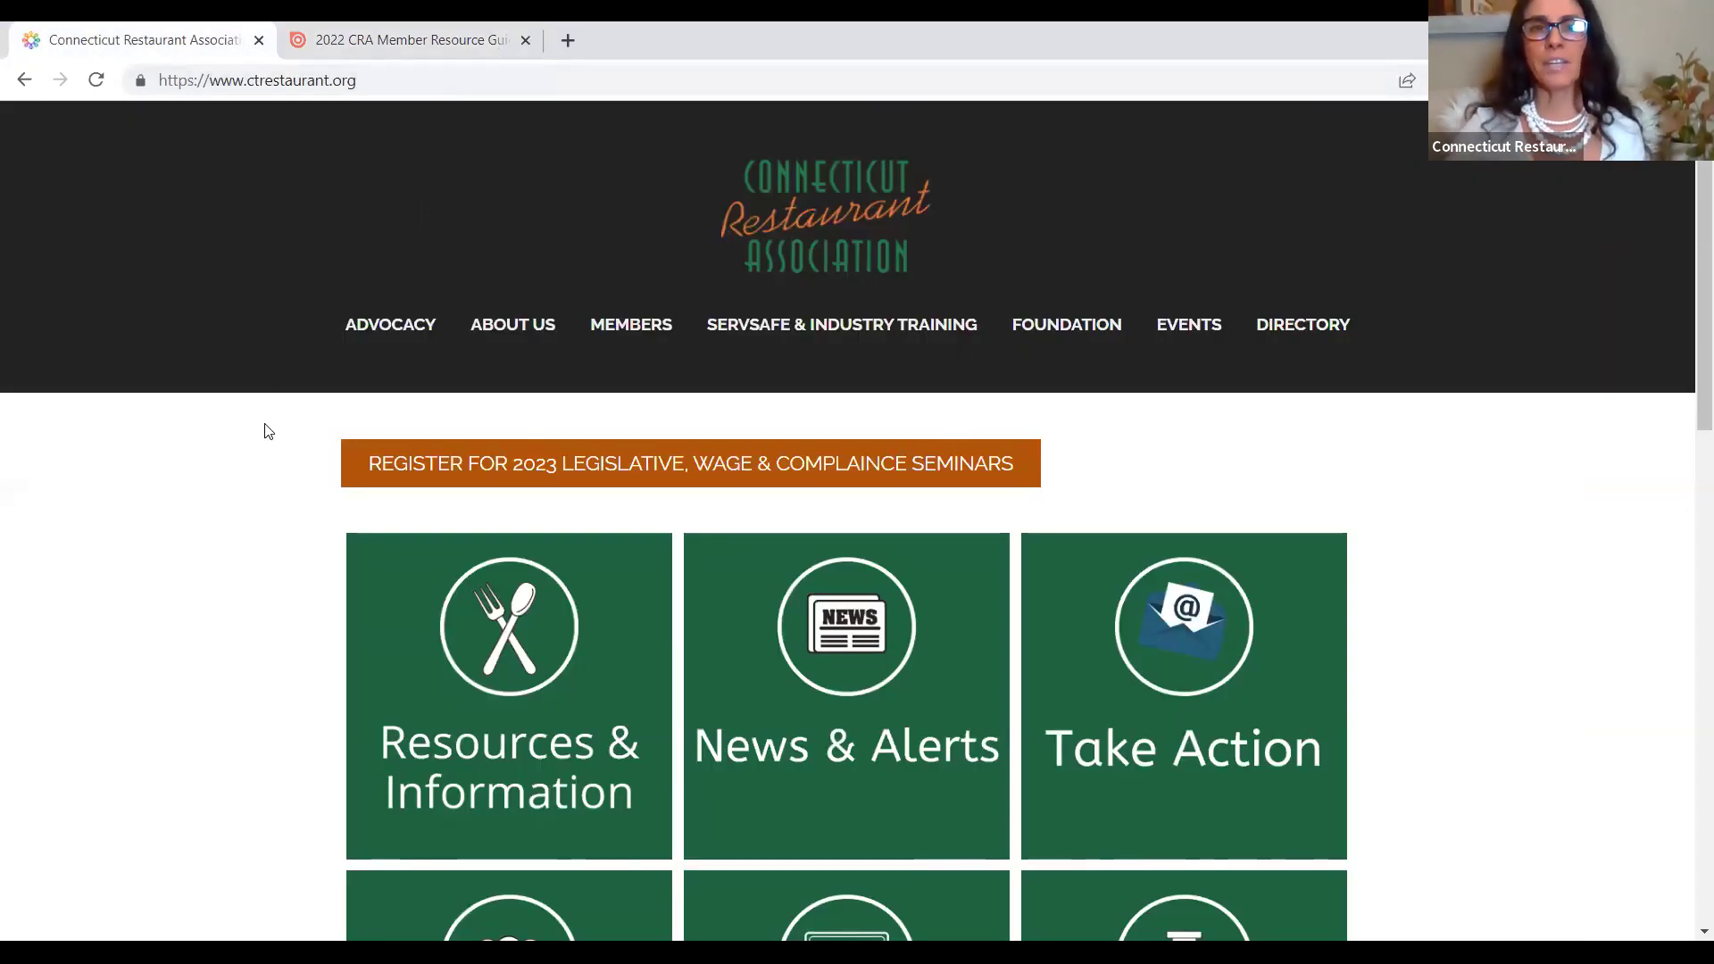
mouse_move(636, 321)
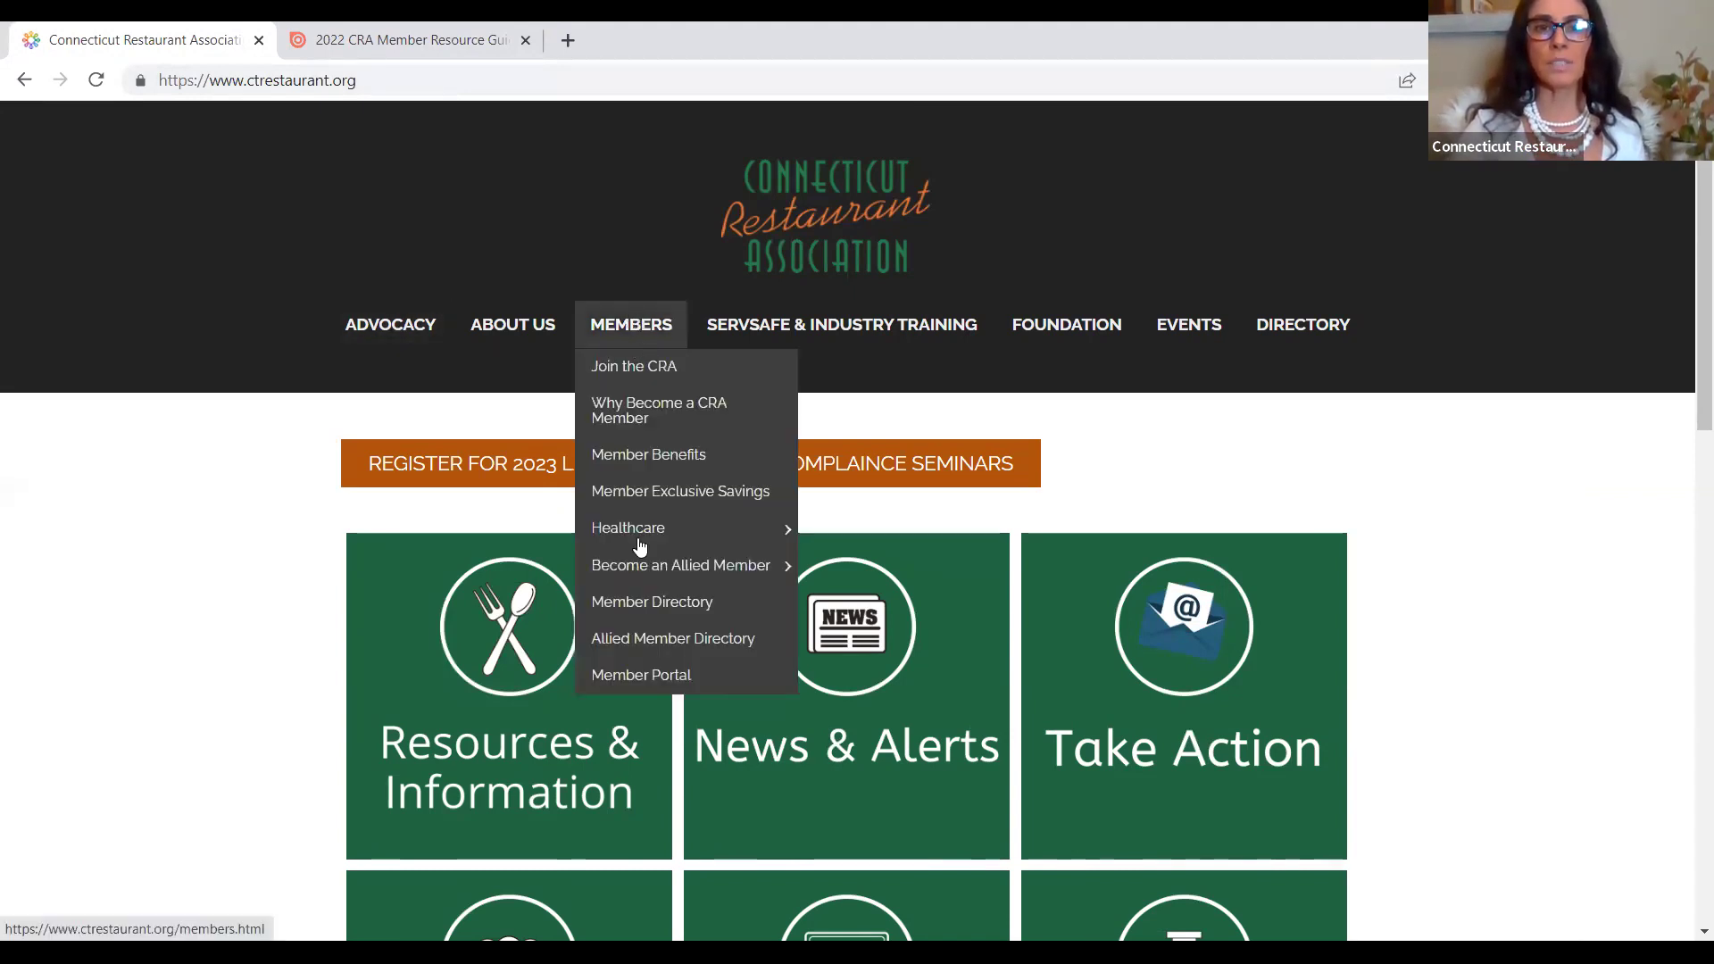
left_click(650, 678)
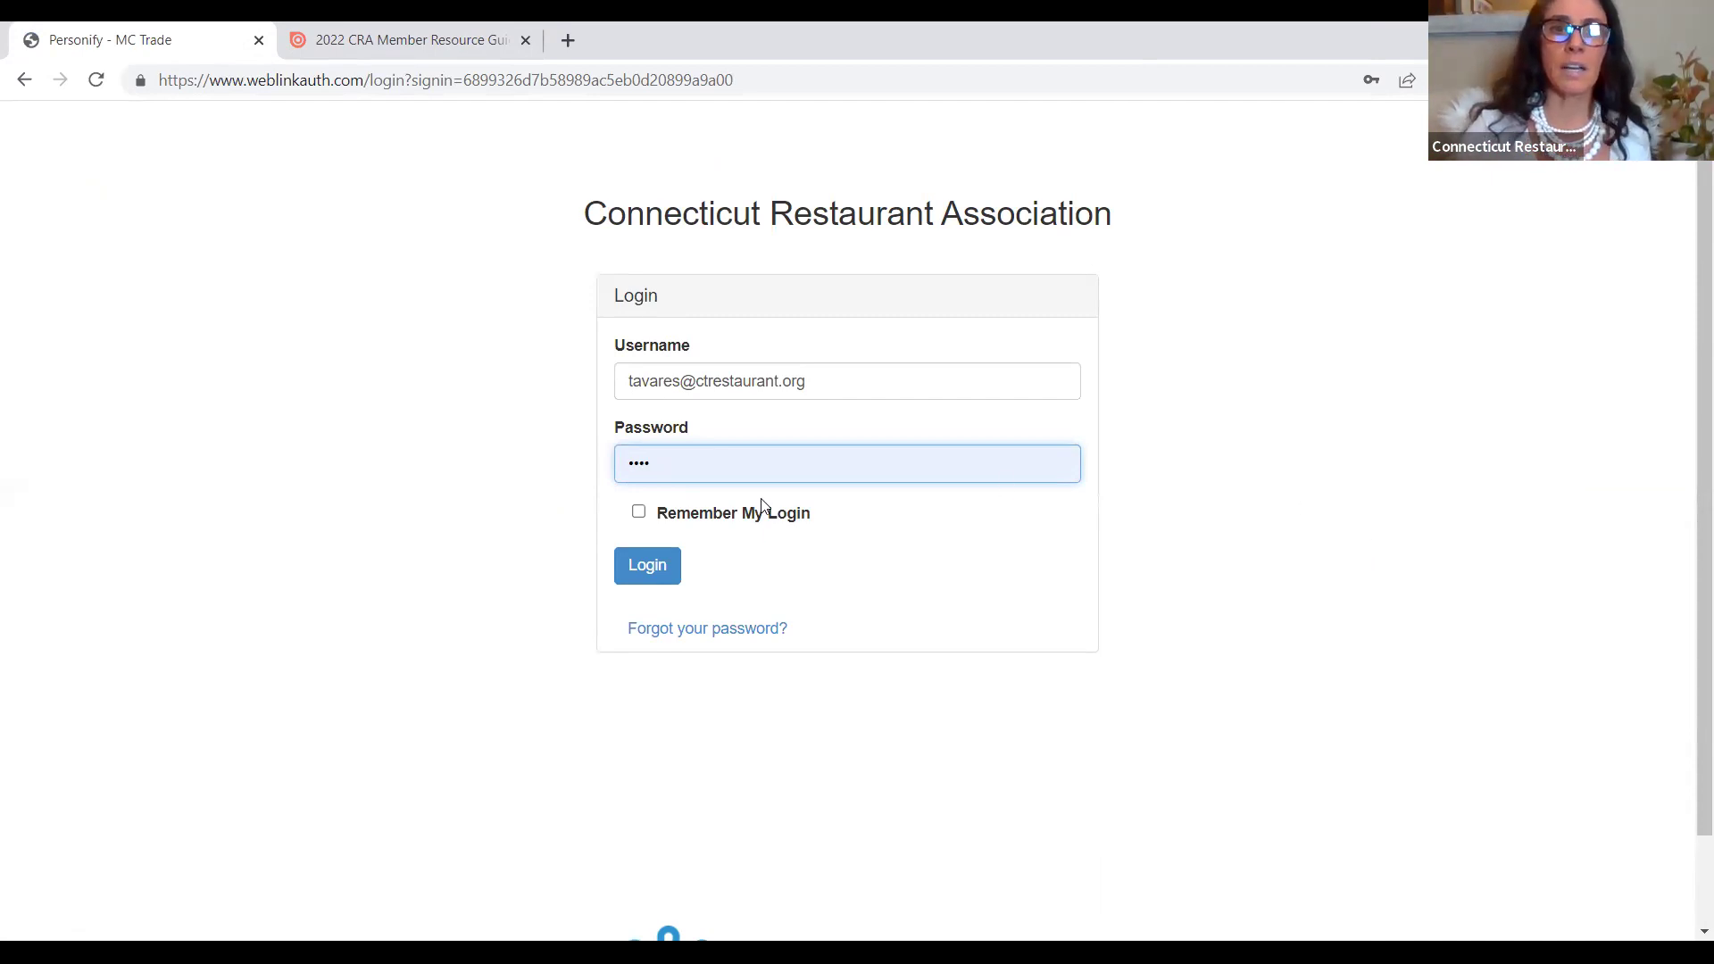
View the password reset page, return to the login form and log in with the prefilled credentials.
left_click(698, 630)
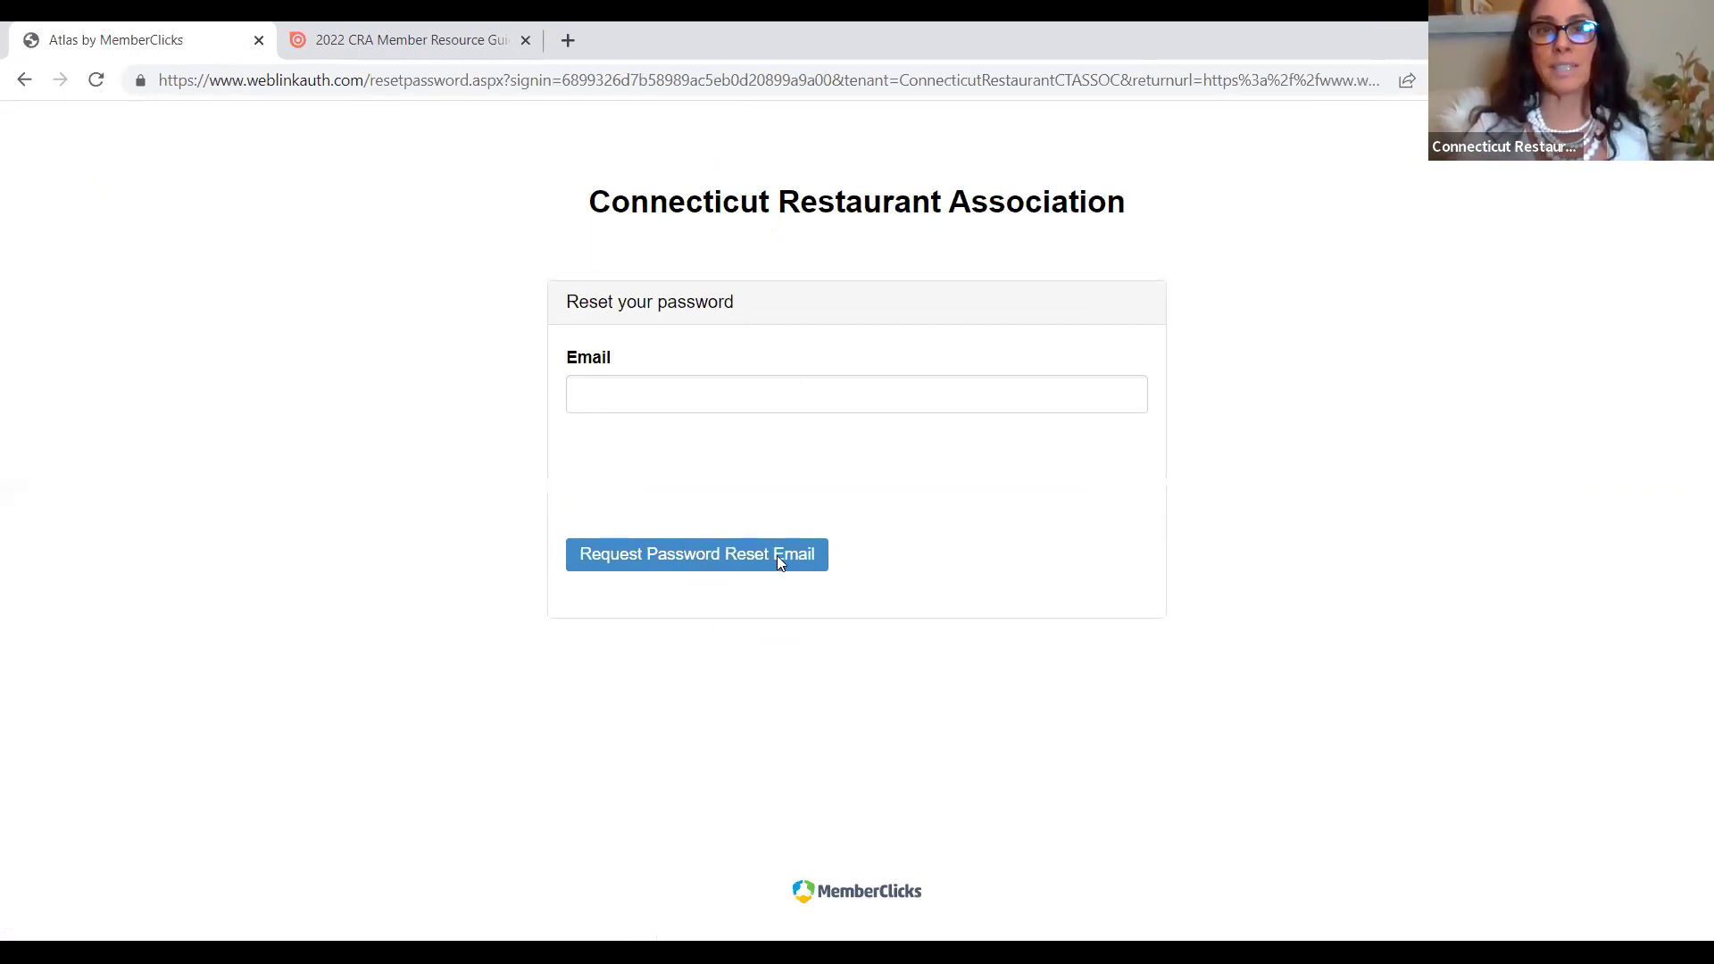
left_click(19, 85)
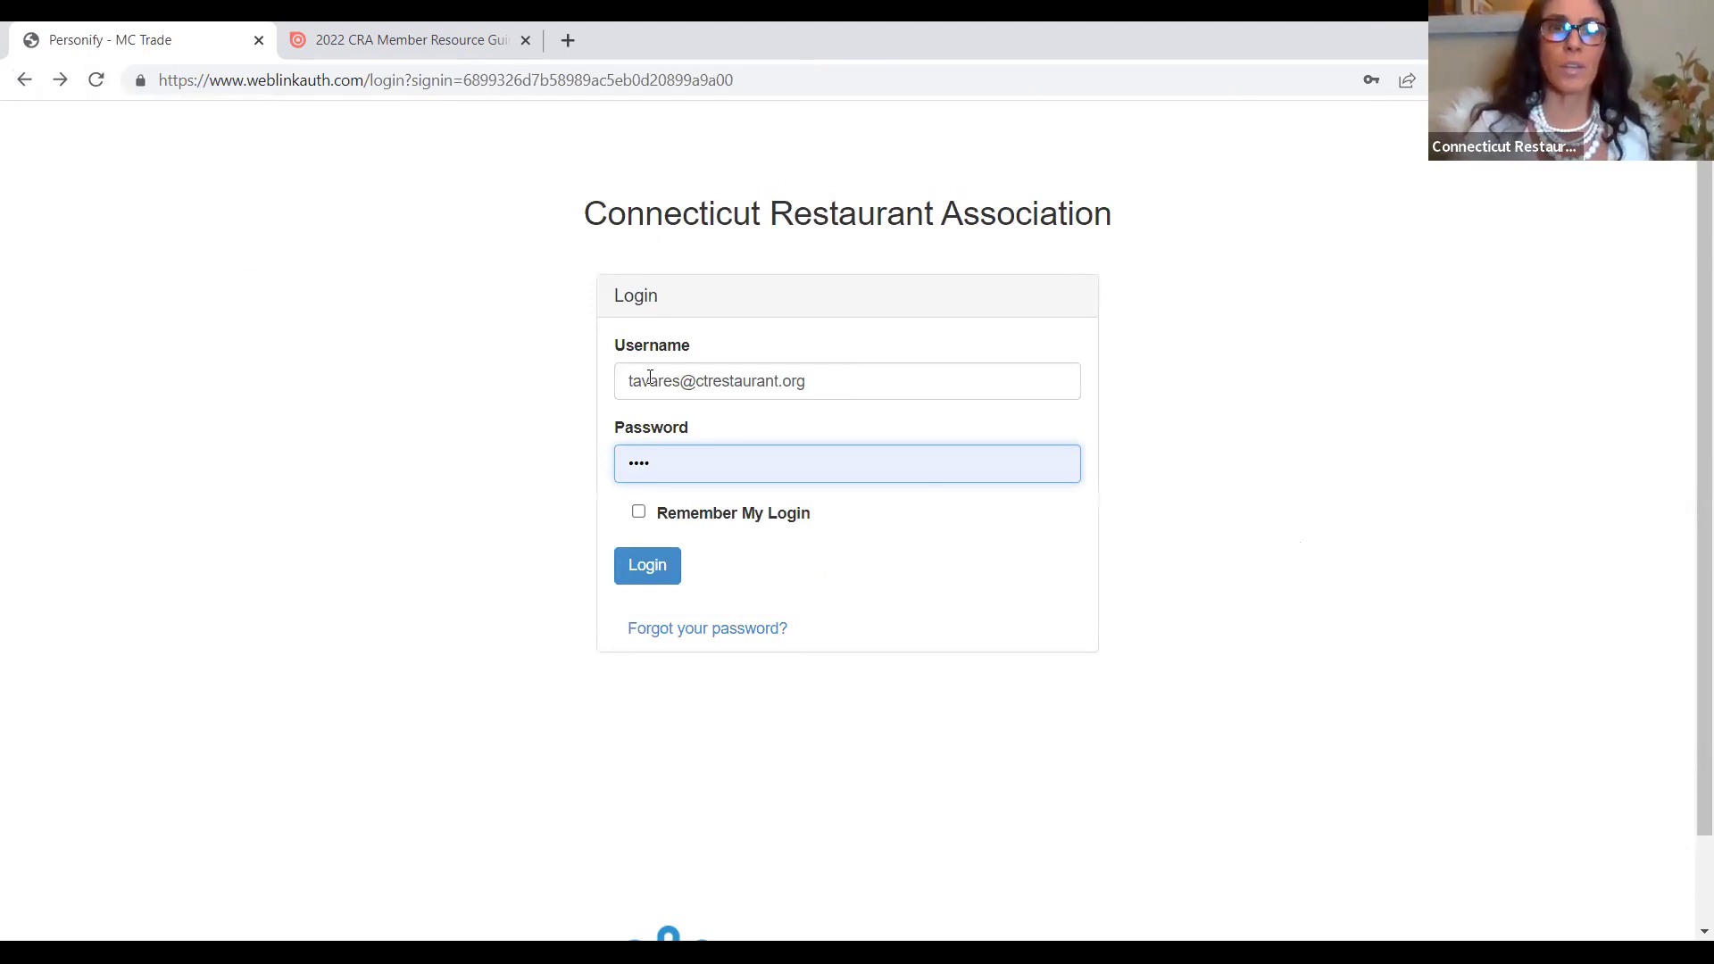
left_click(649, 571)
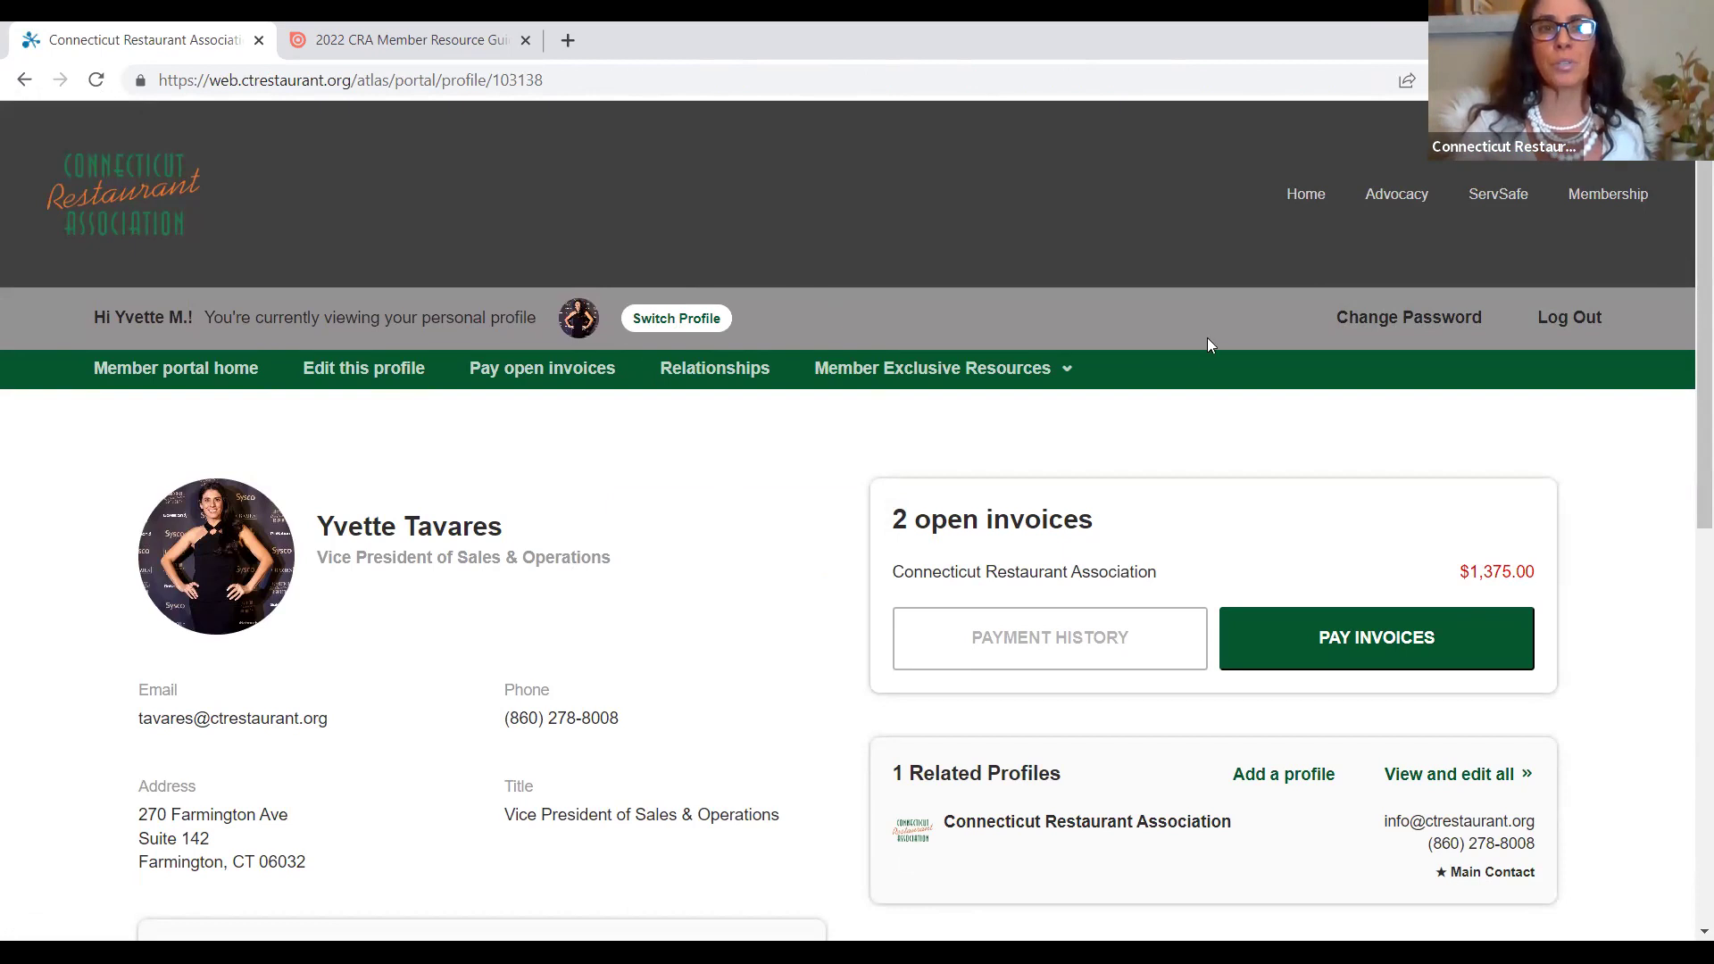
Look over the personal profile page, including its contact details, invoices, events and uploaded media.
left_click_drag(1698, 326, 1689, 732)
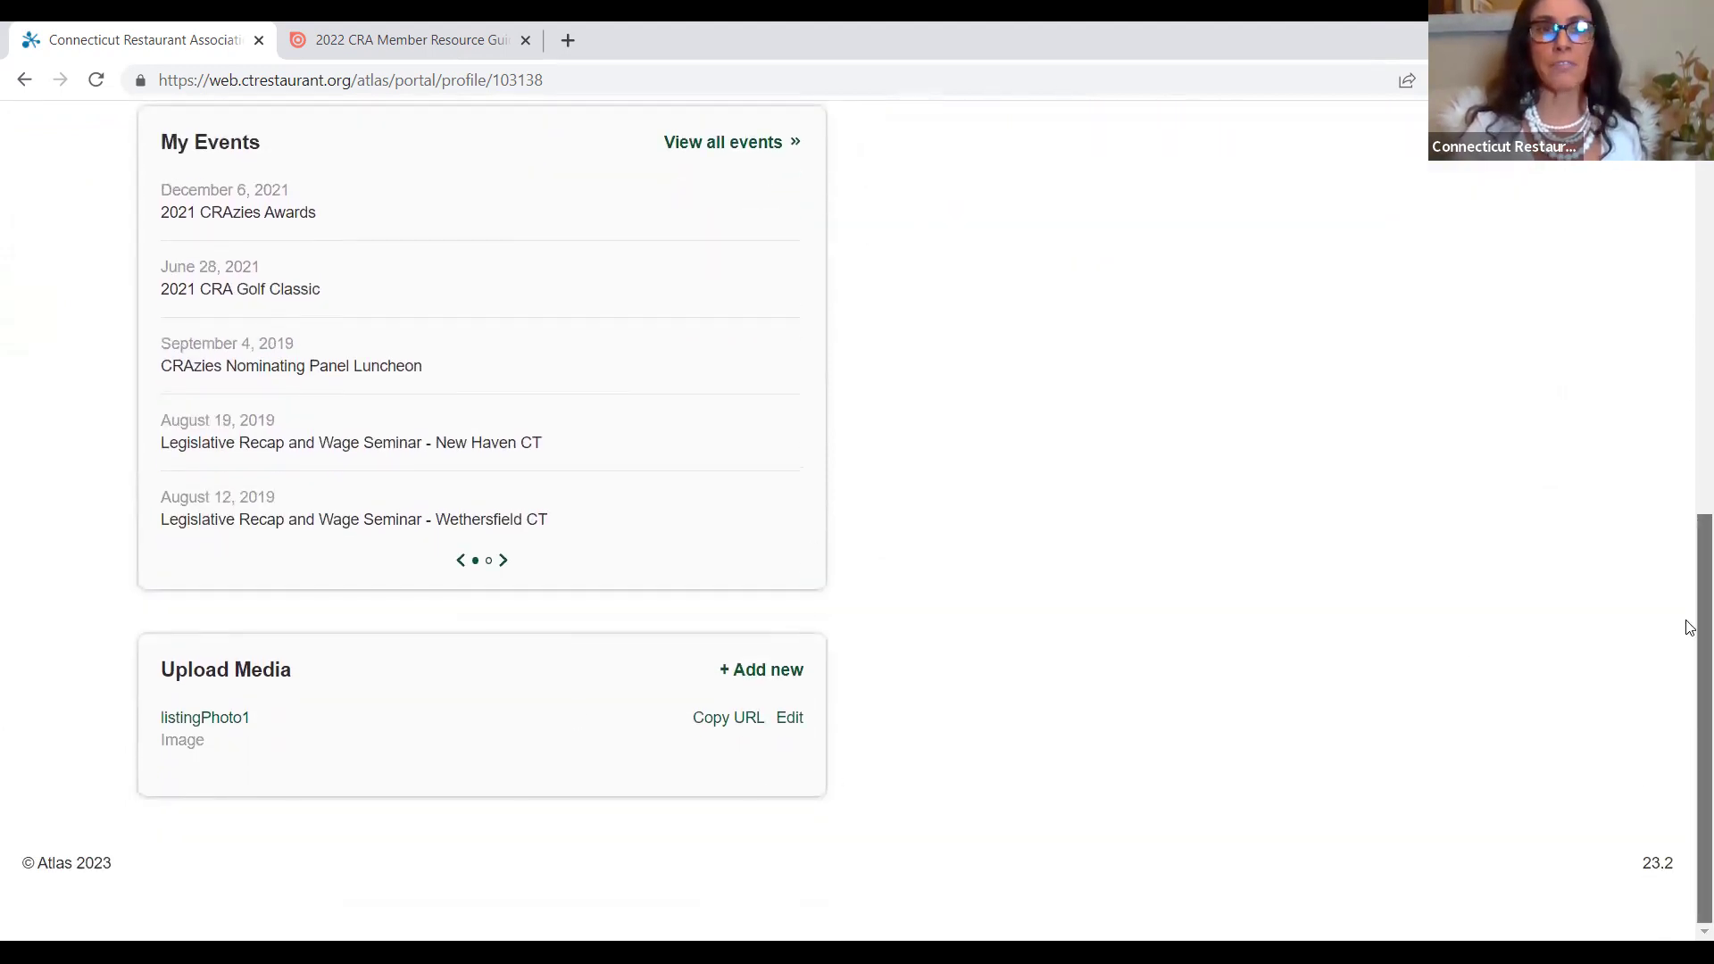
left_click_drag(1690, 524, 1690, 134)
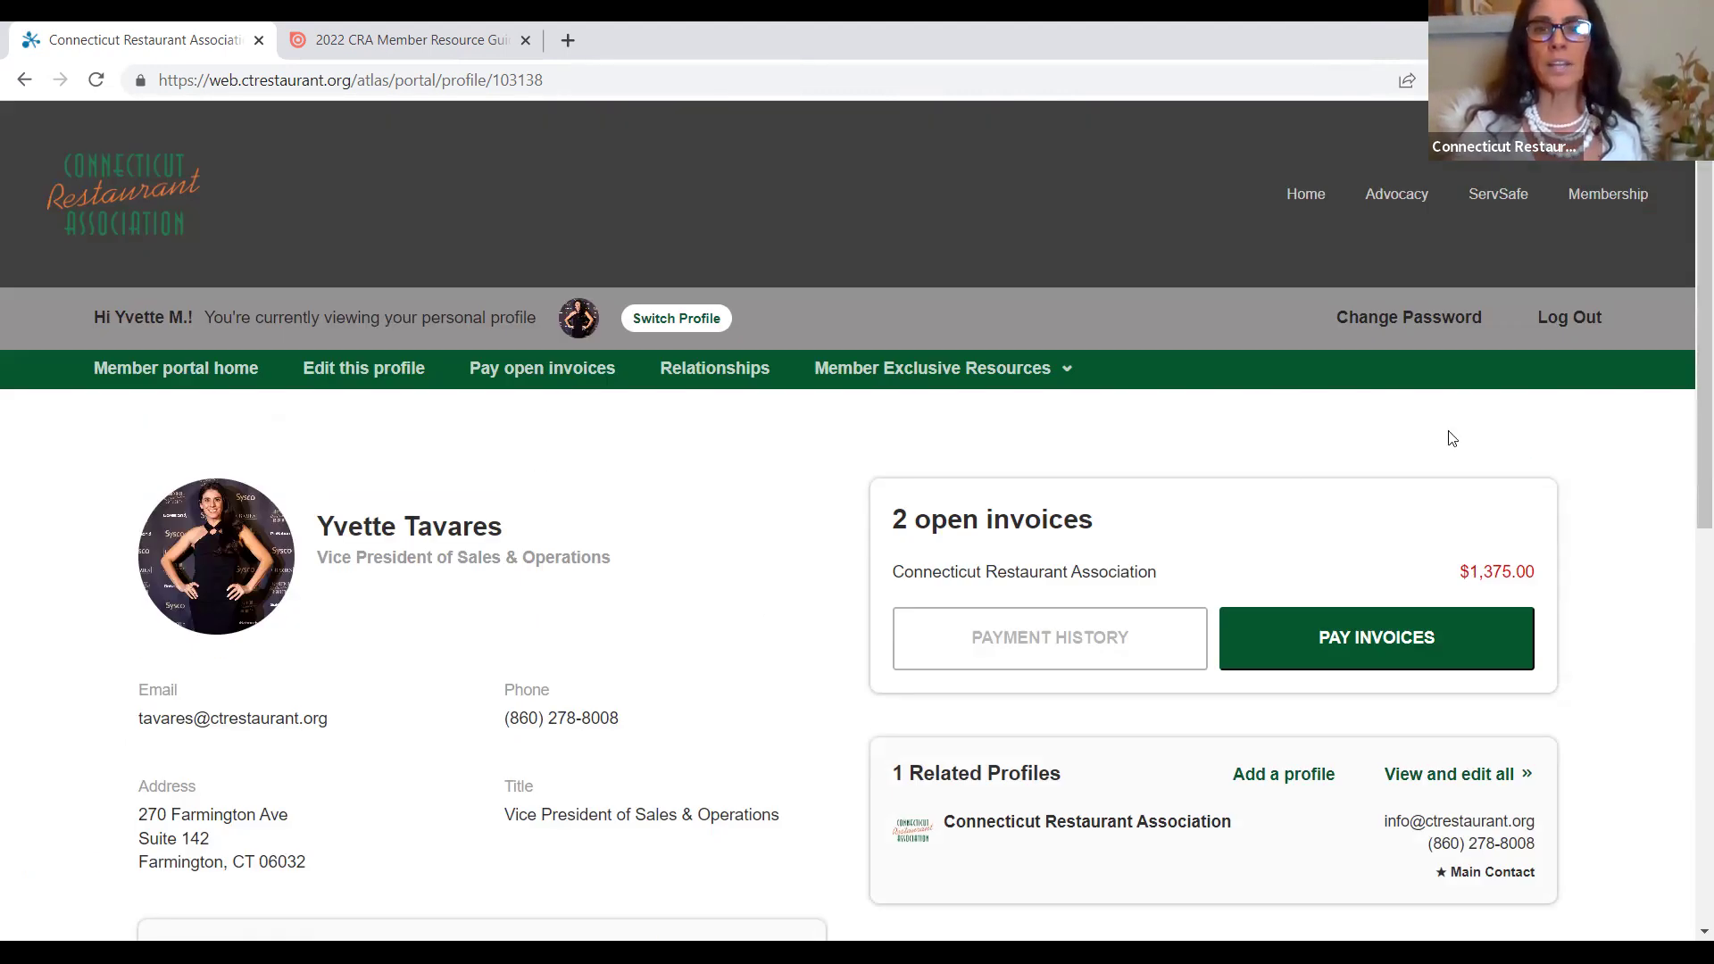
scroll(1689, 373, "down", 1)
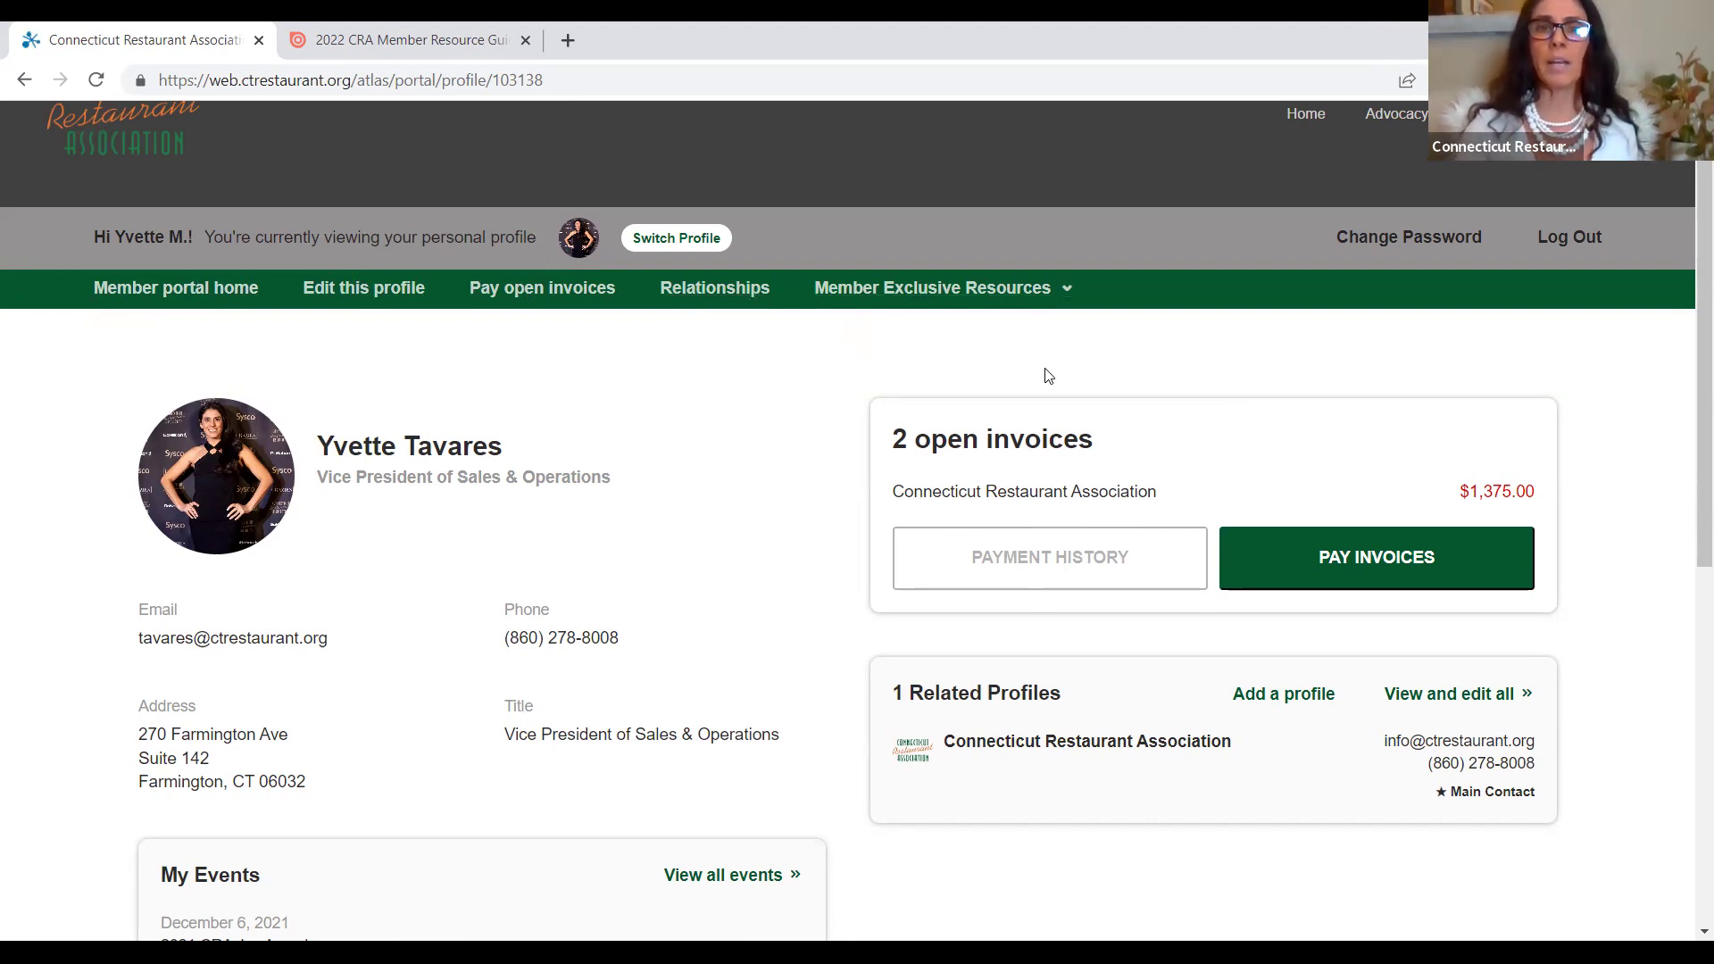
Switch to the Connecticut Restaurant Association profile and review its invoices, events, media and related profiles.
left_click(671, 239)
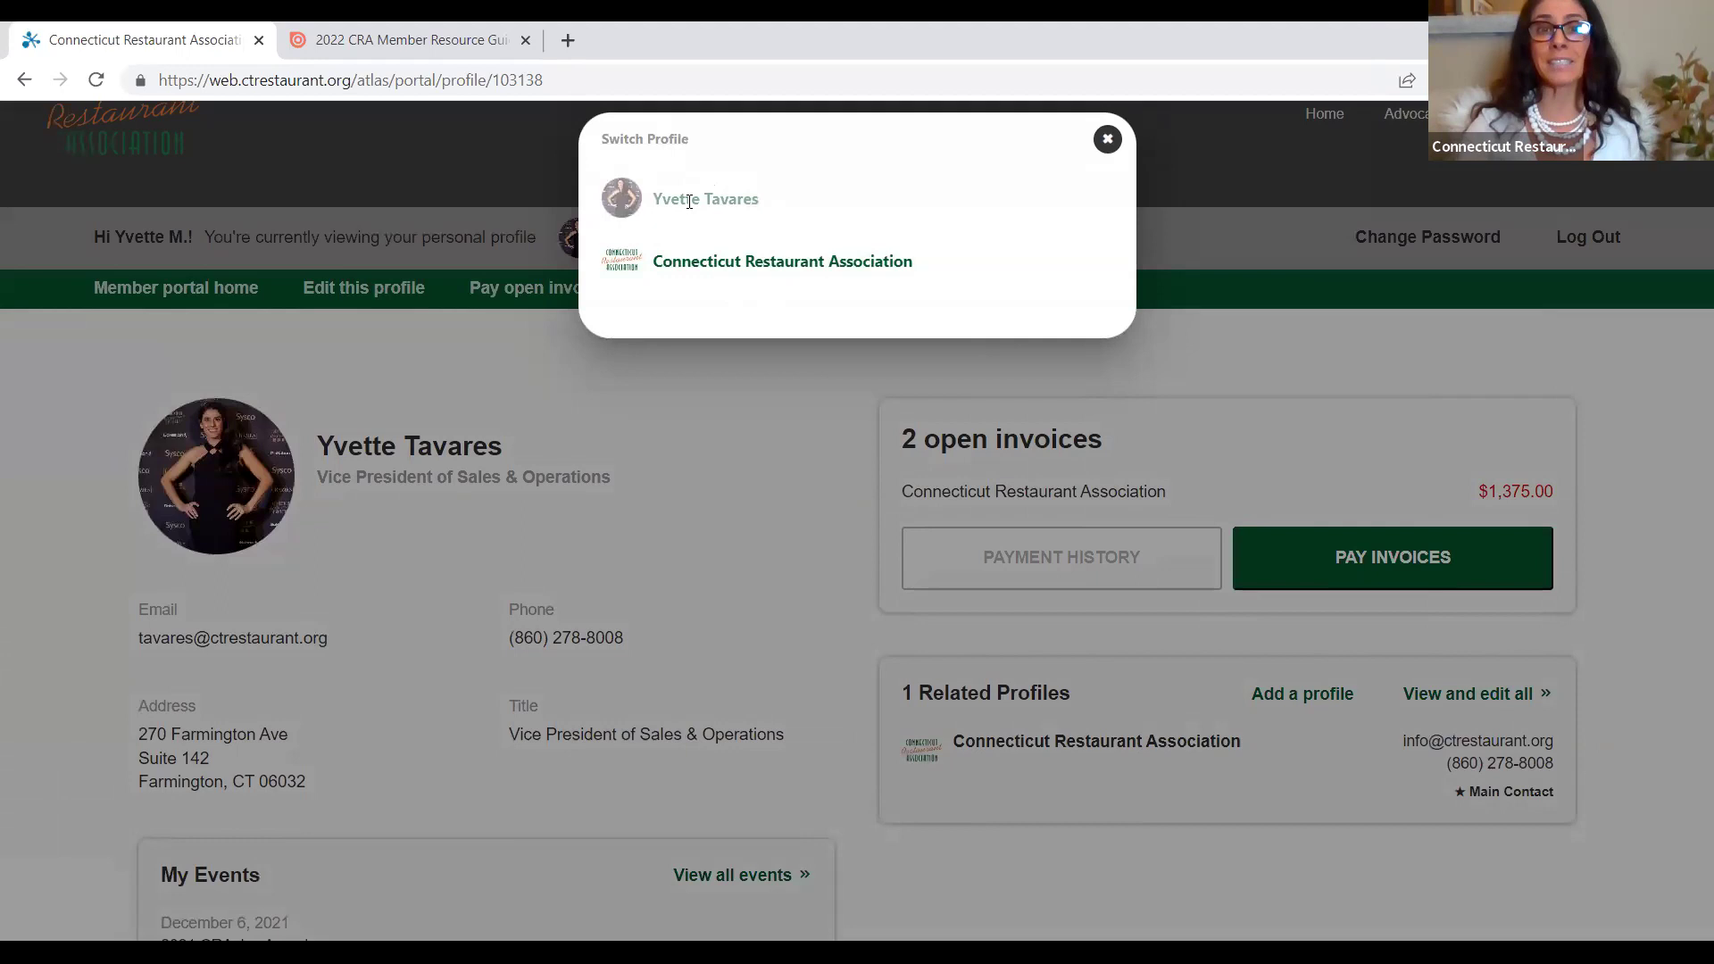
left_click(707, 264)
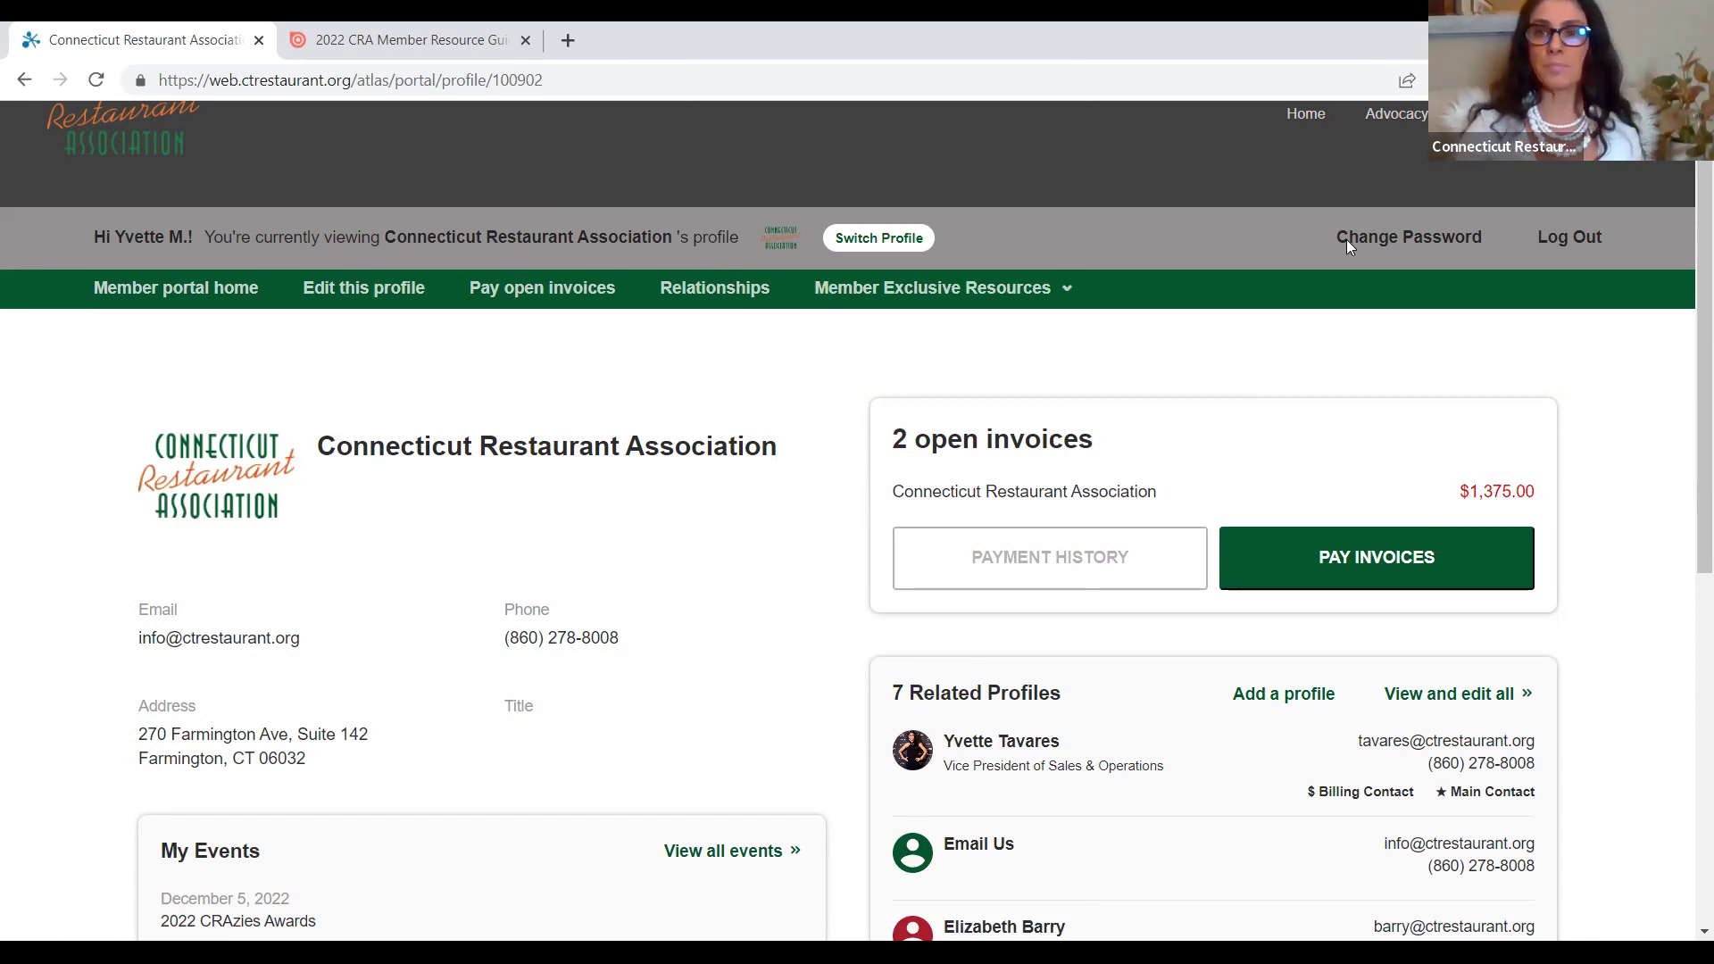
scroll(1689, 397, "down", 1)
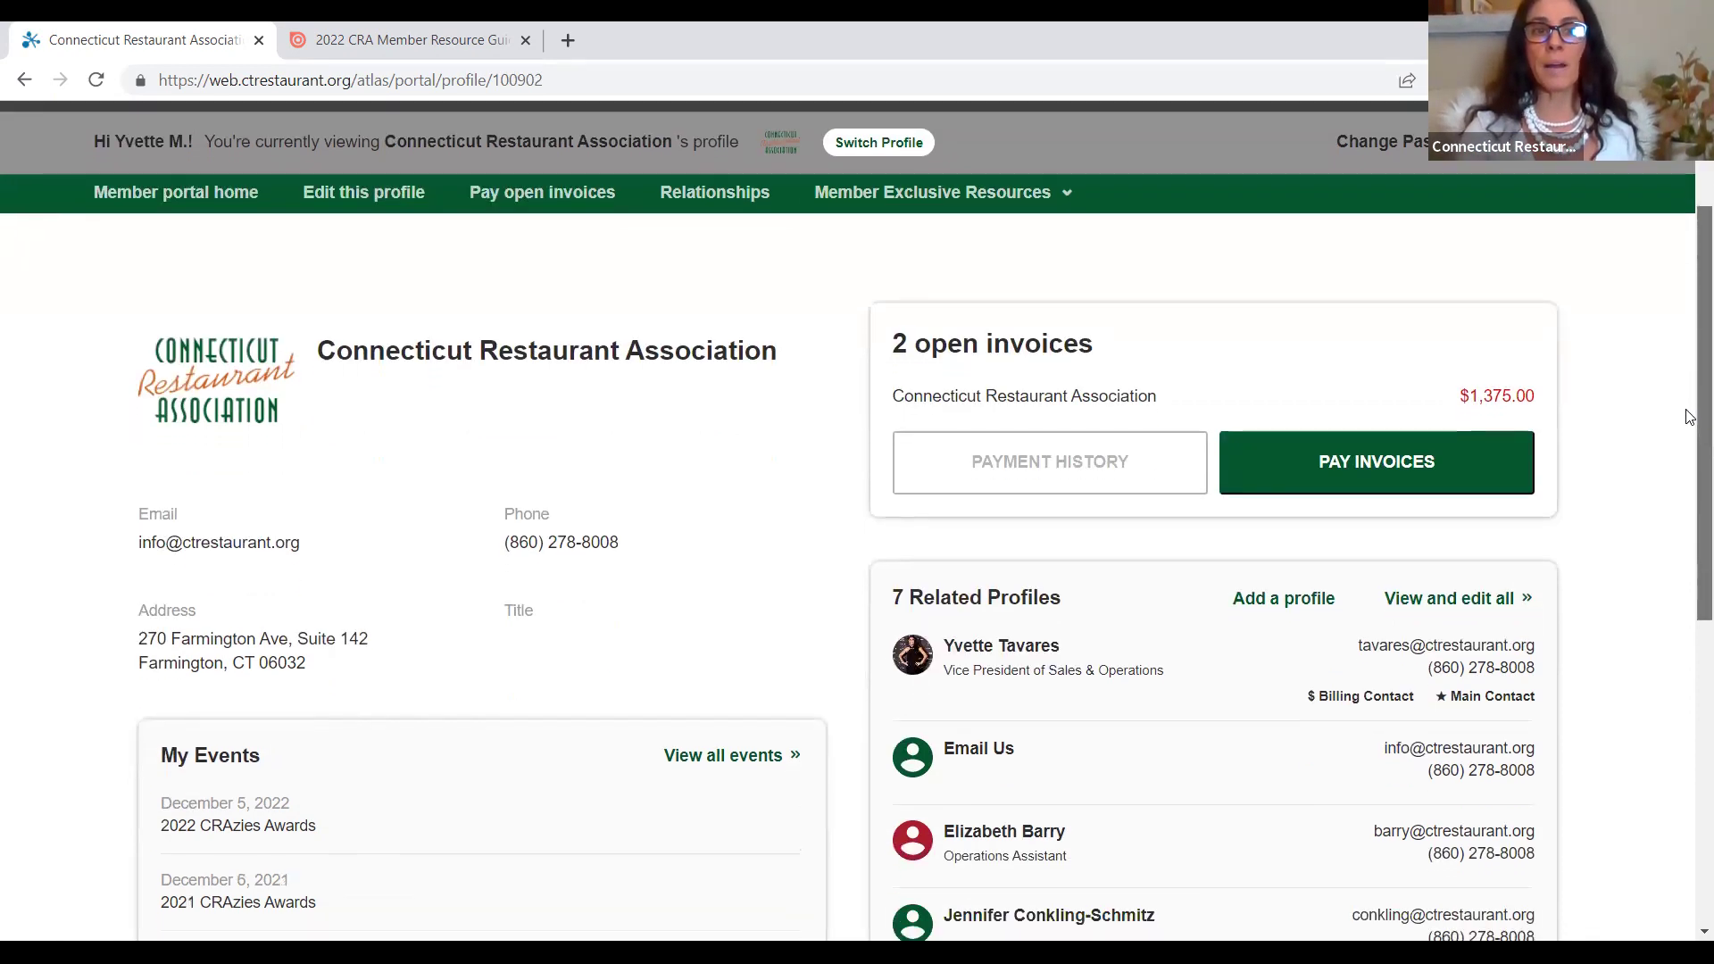
scroll(1686, 384, "up", 1)
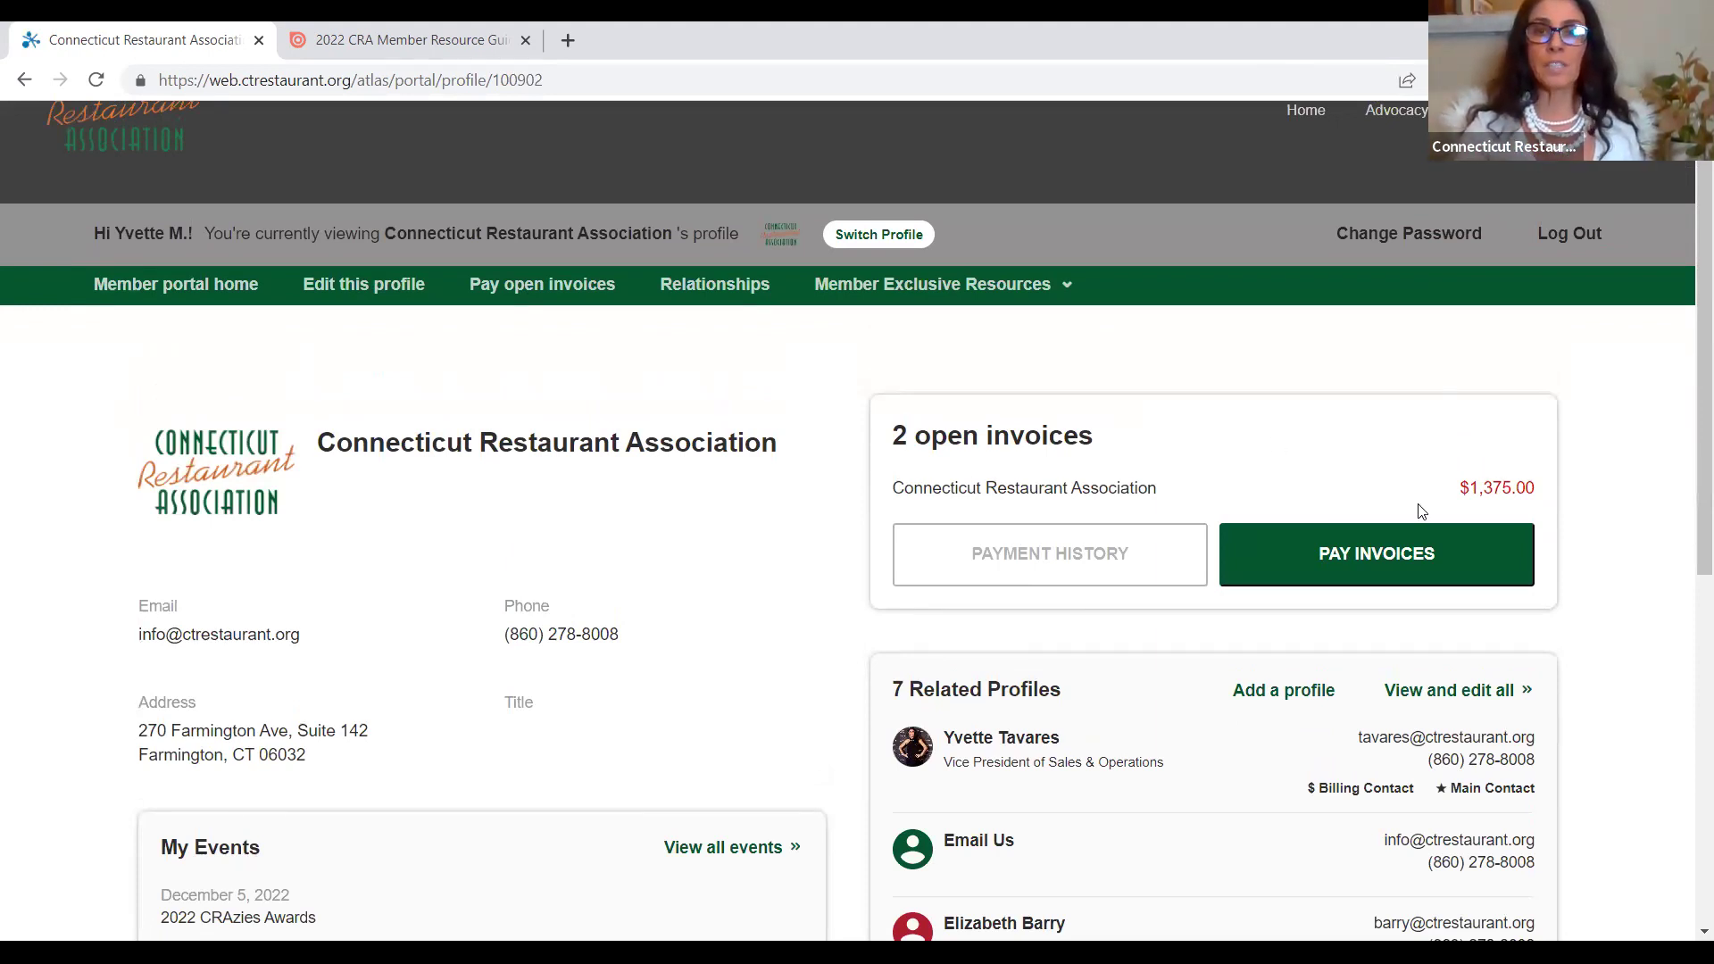
left_click_drag(1686, 371, 1687, 725)
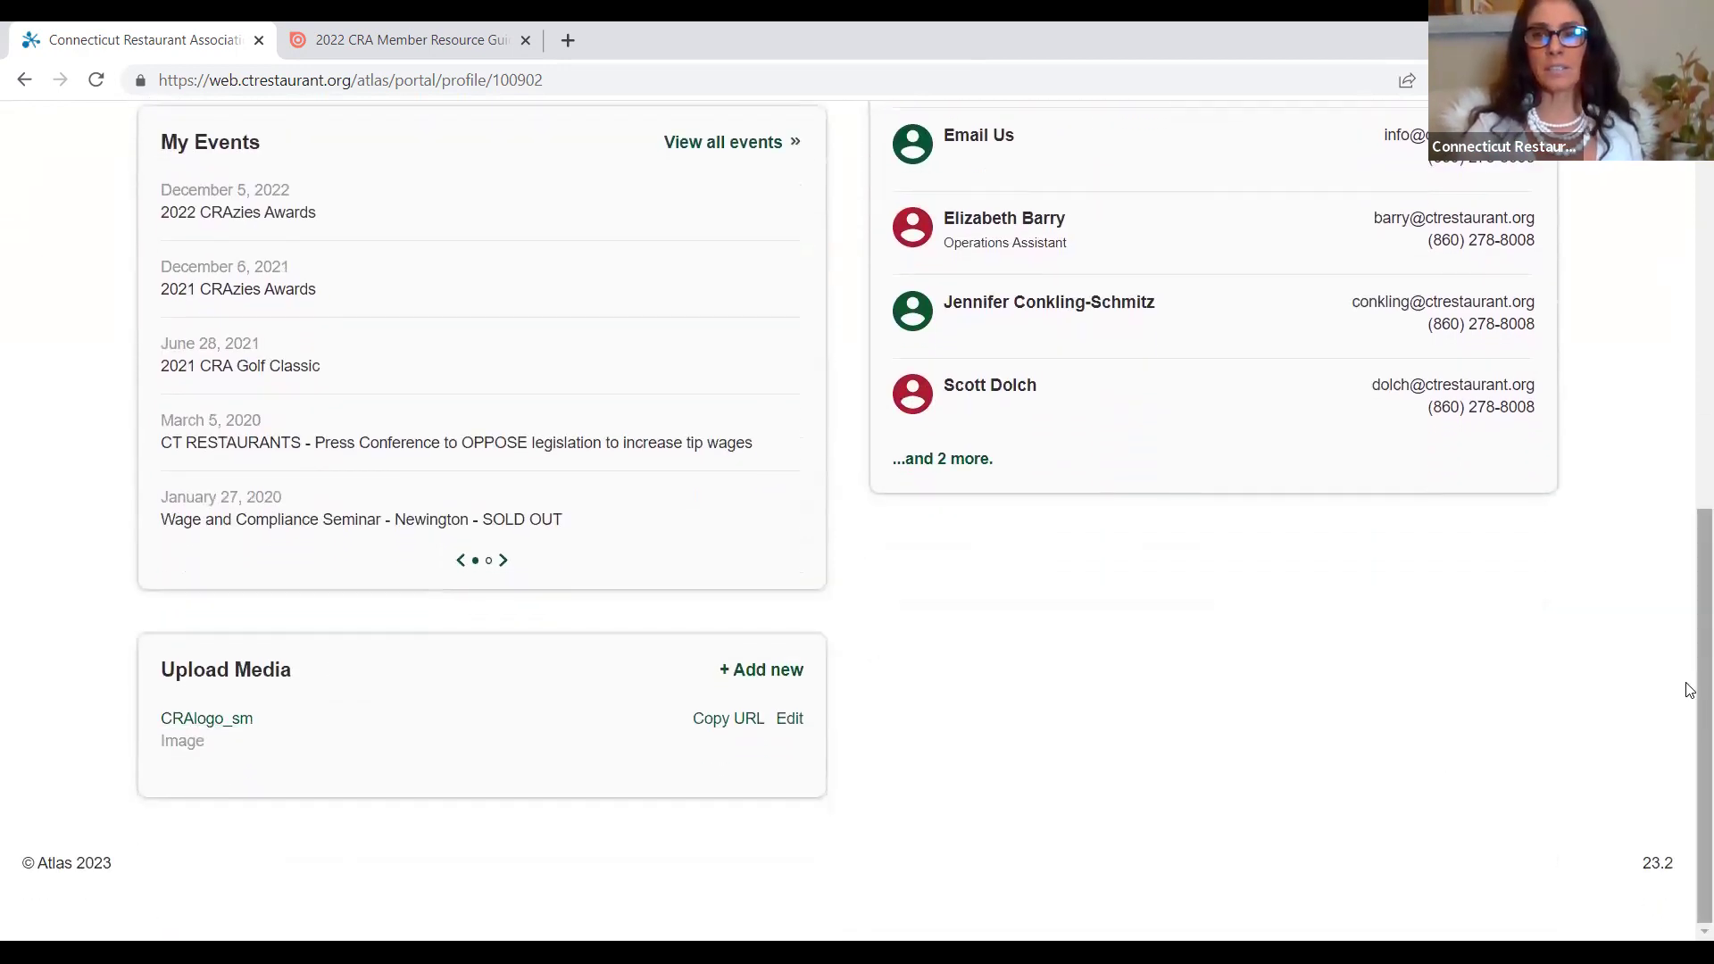
left_click(1688, 363)
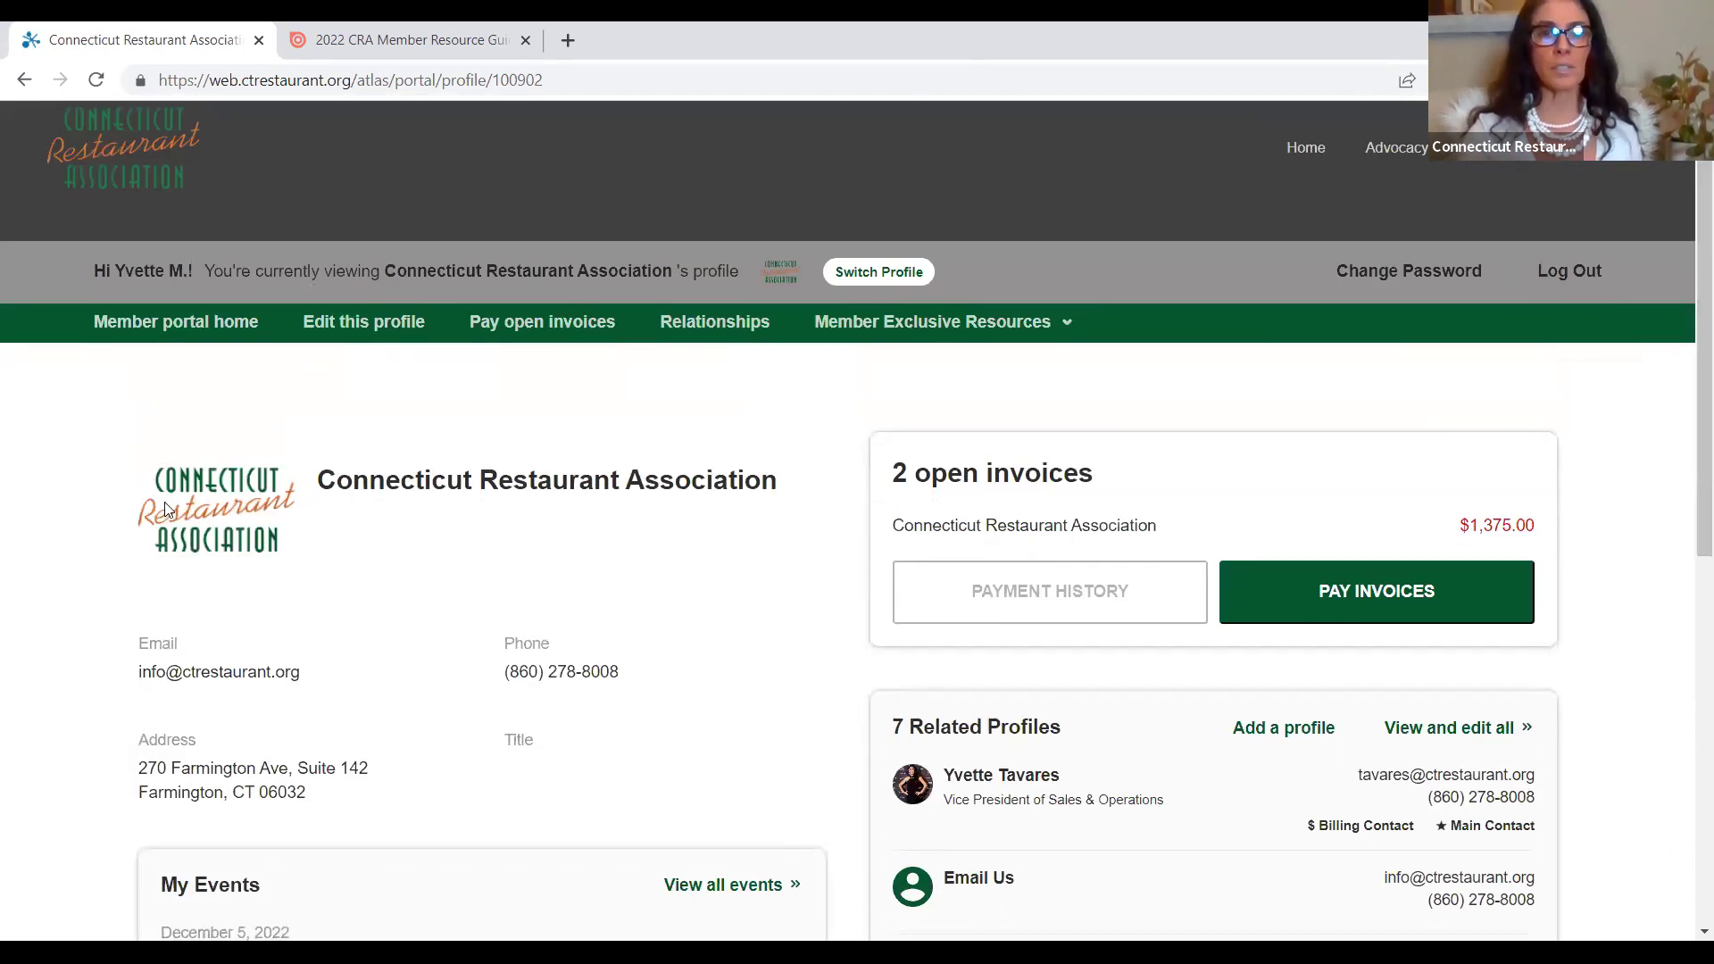
left_click_drag(1689, 424, 1689, 545)
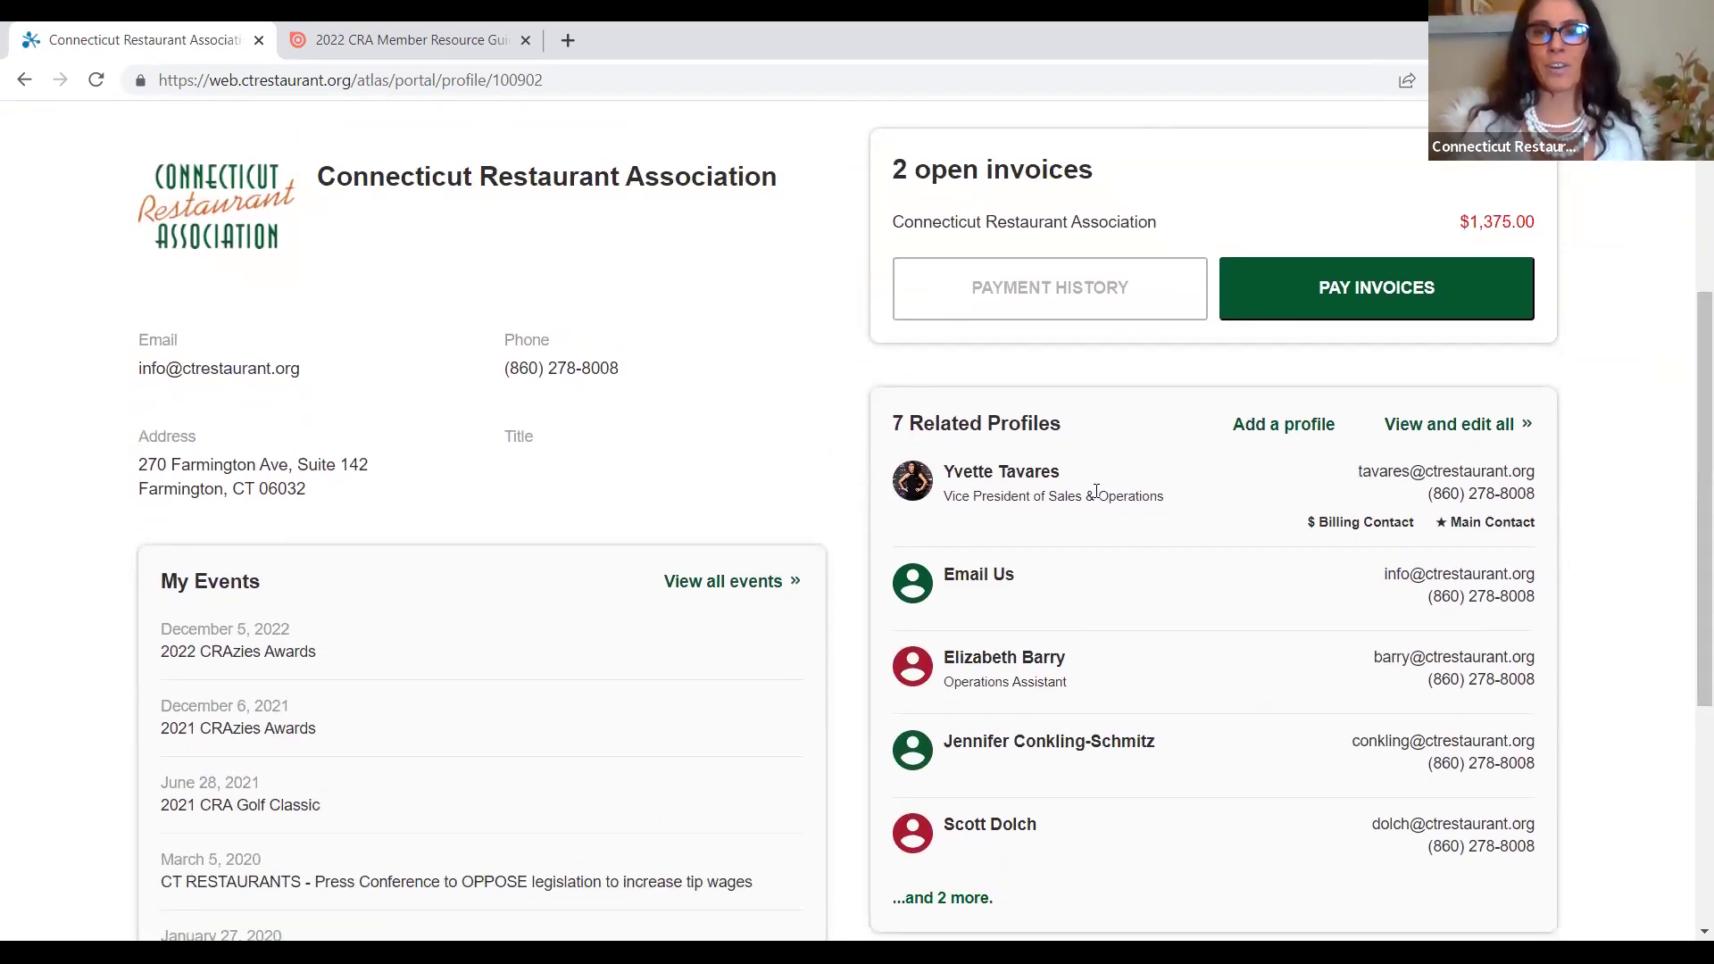
left_click_drag(1685, 567, 1688, 406)
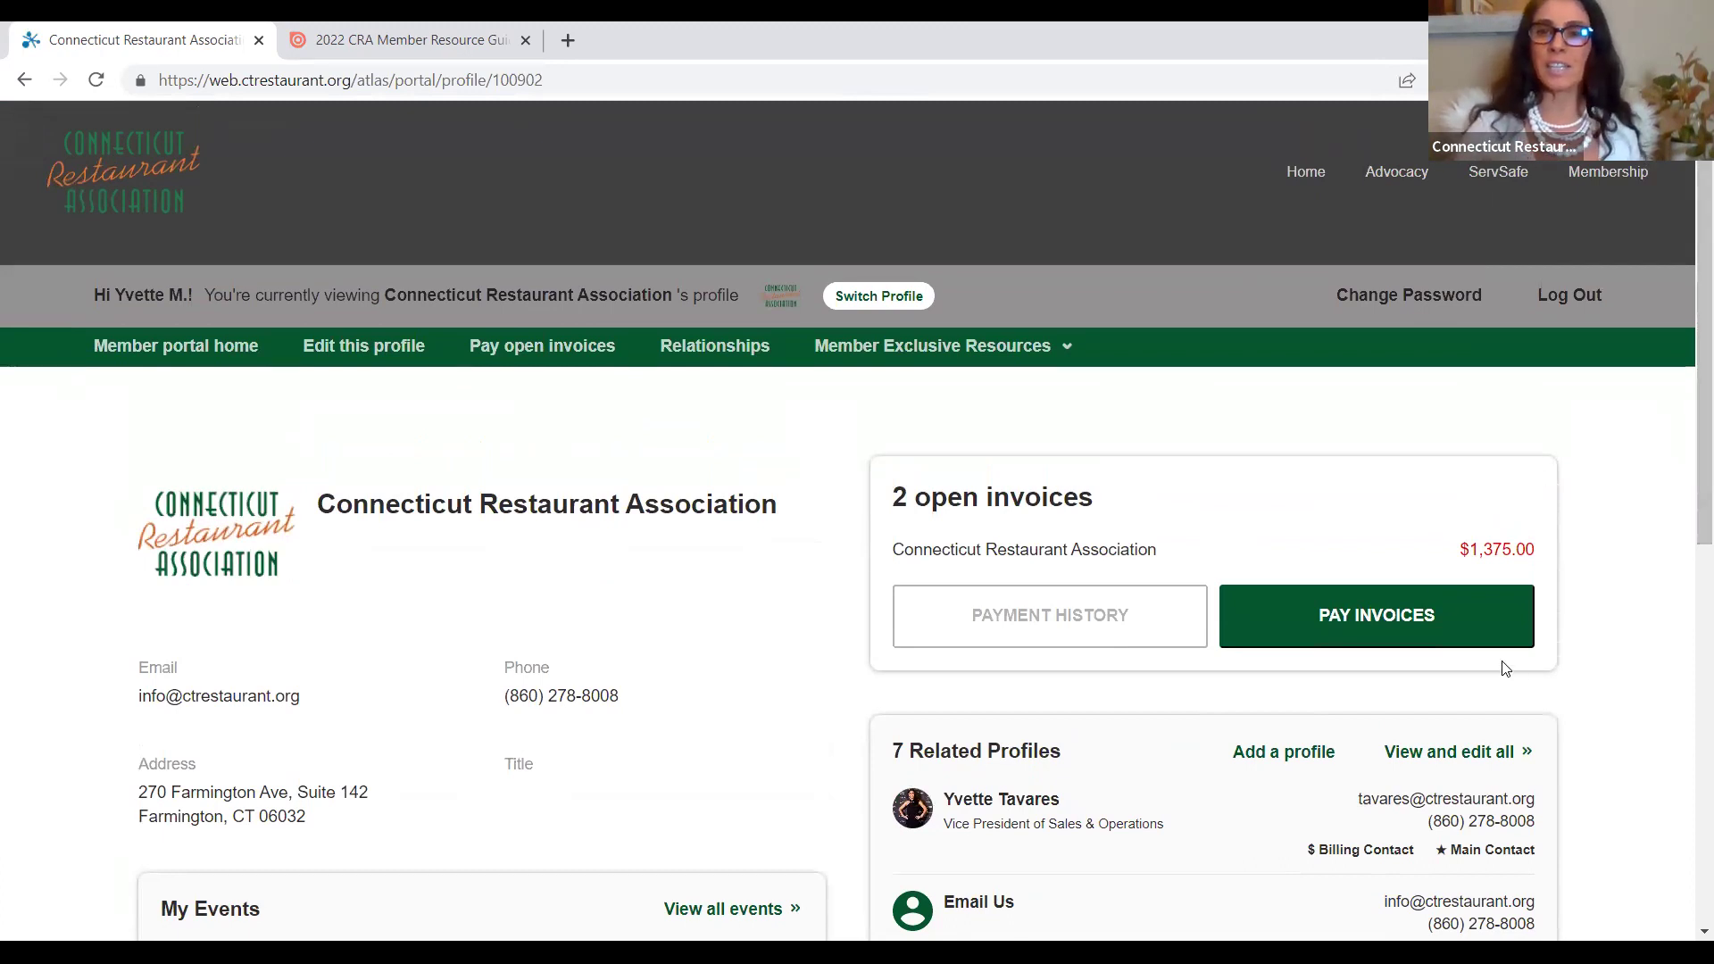
Open the list of open invoices, view the sample invoice for the 3-location annual membership dues, and close it.
left_click(1385, 614)
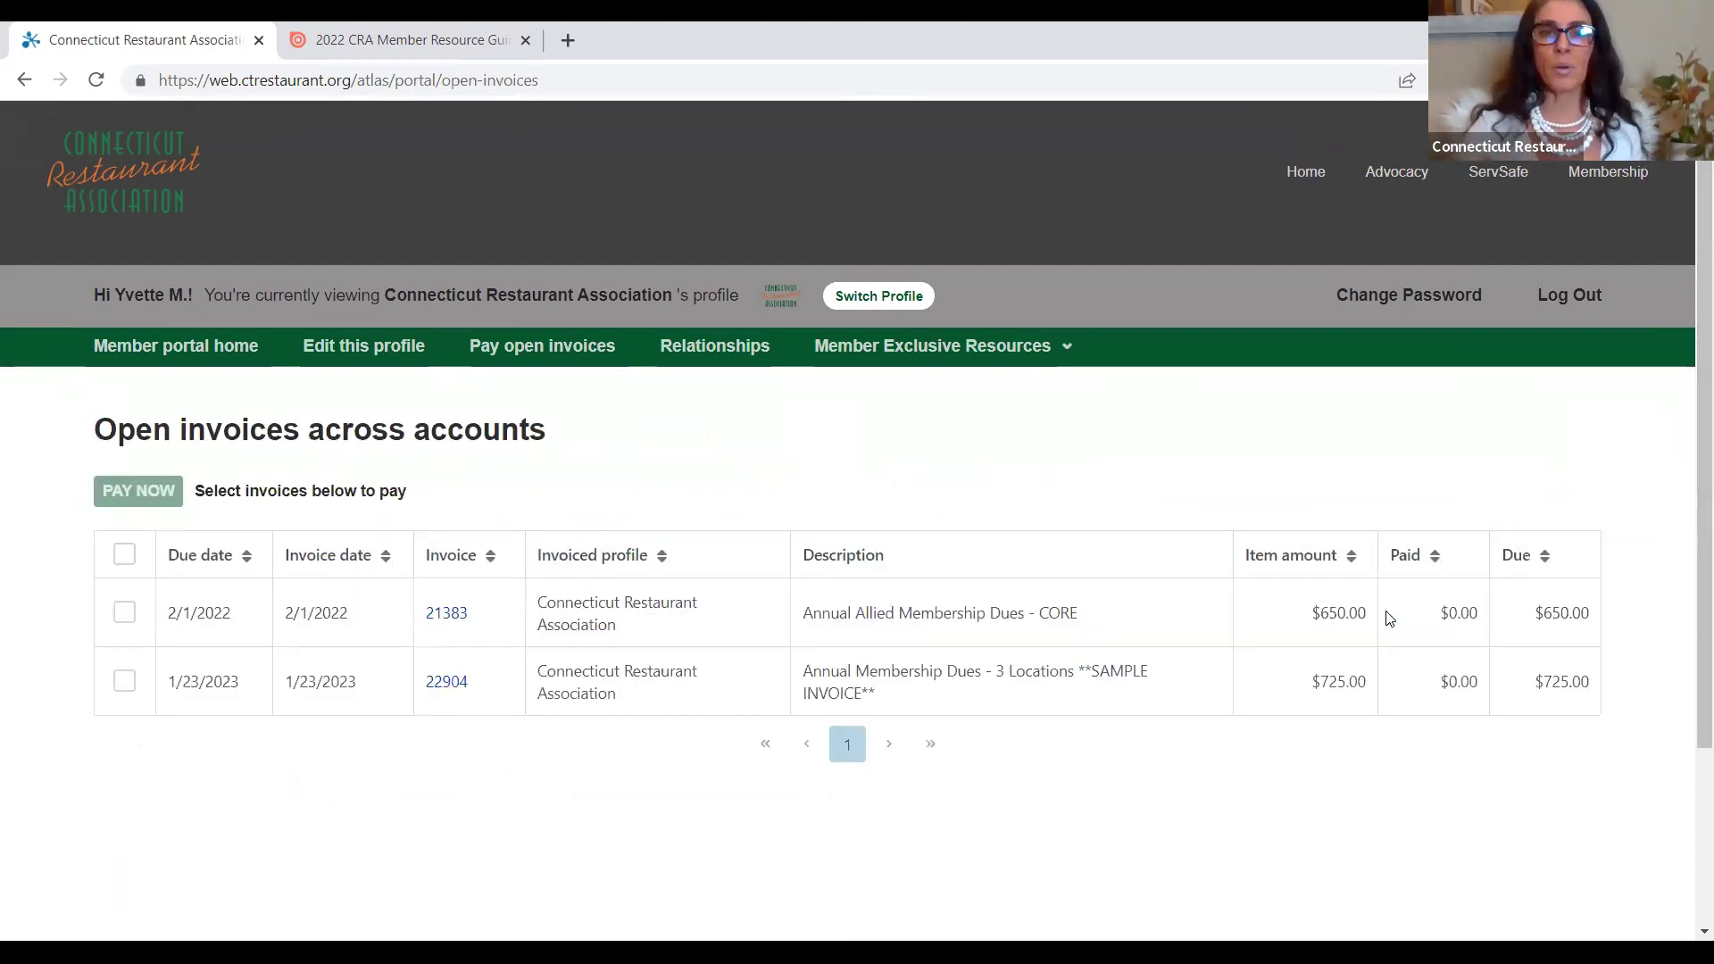
scroll(1688, 412, "down", 1)
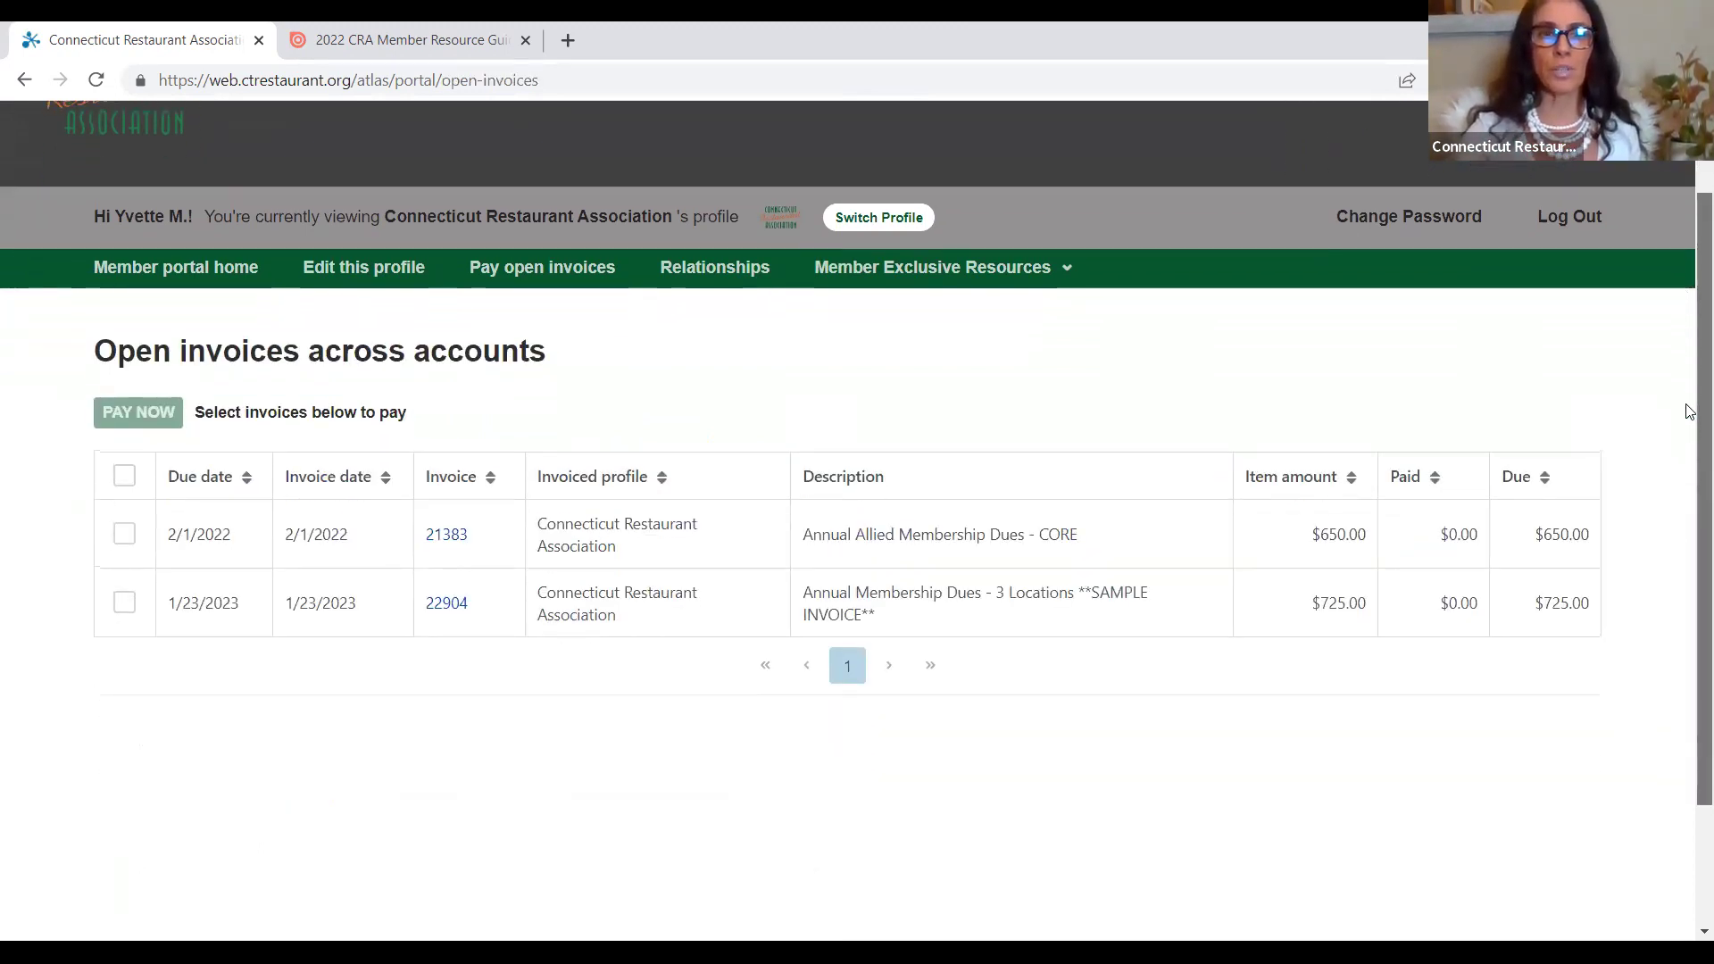
scroll(1689, 406, "up", 1)
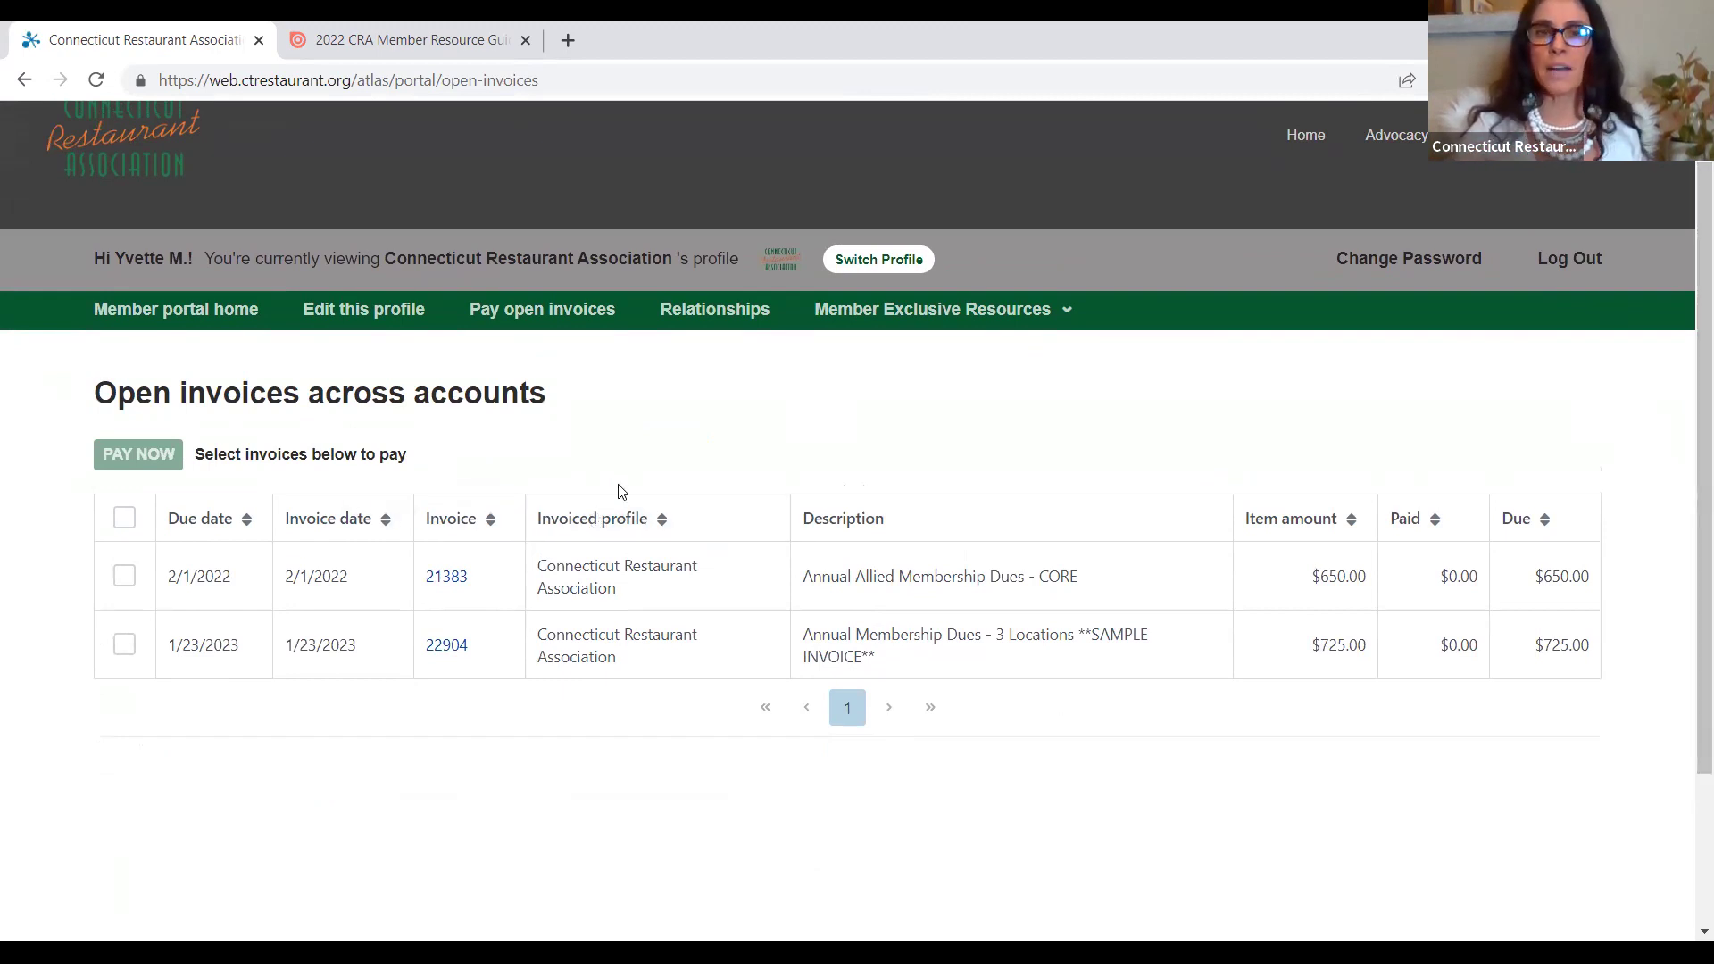
left_click(442, 646)
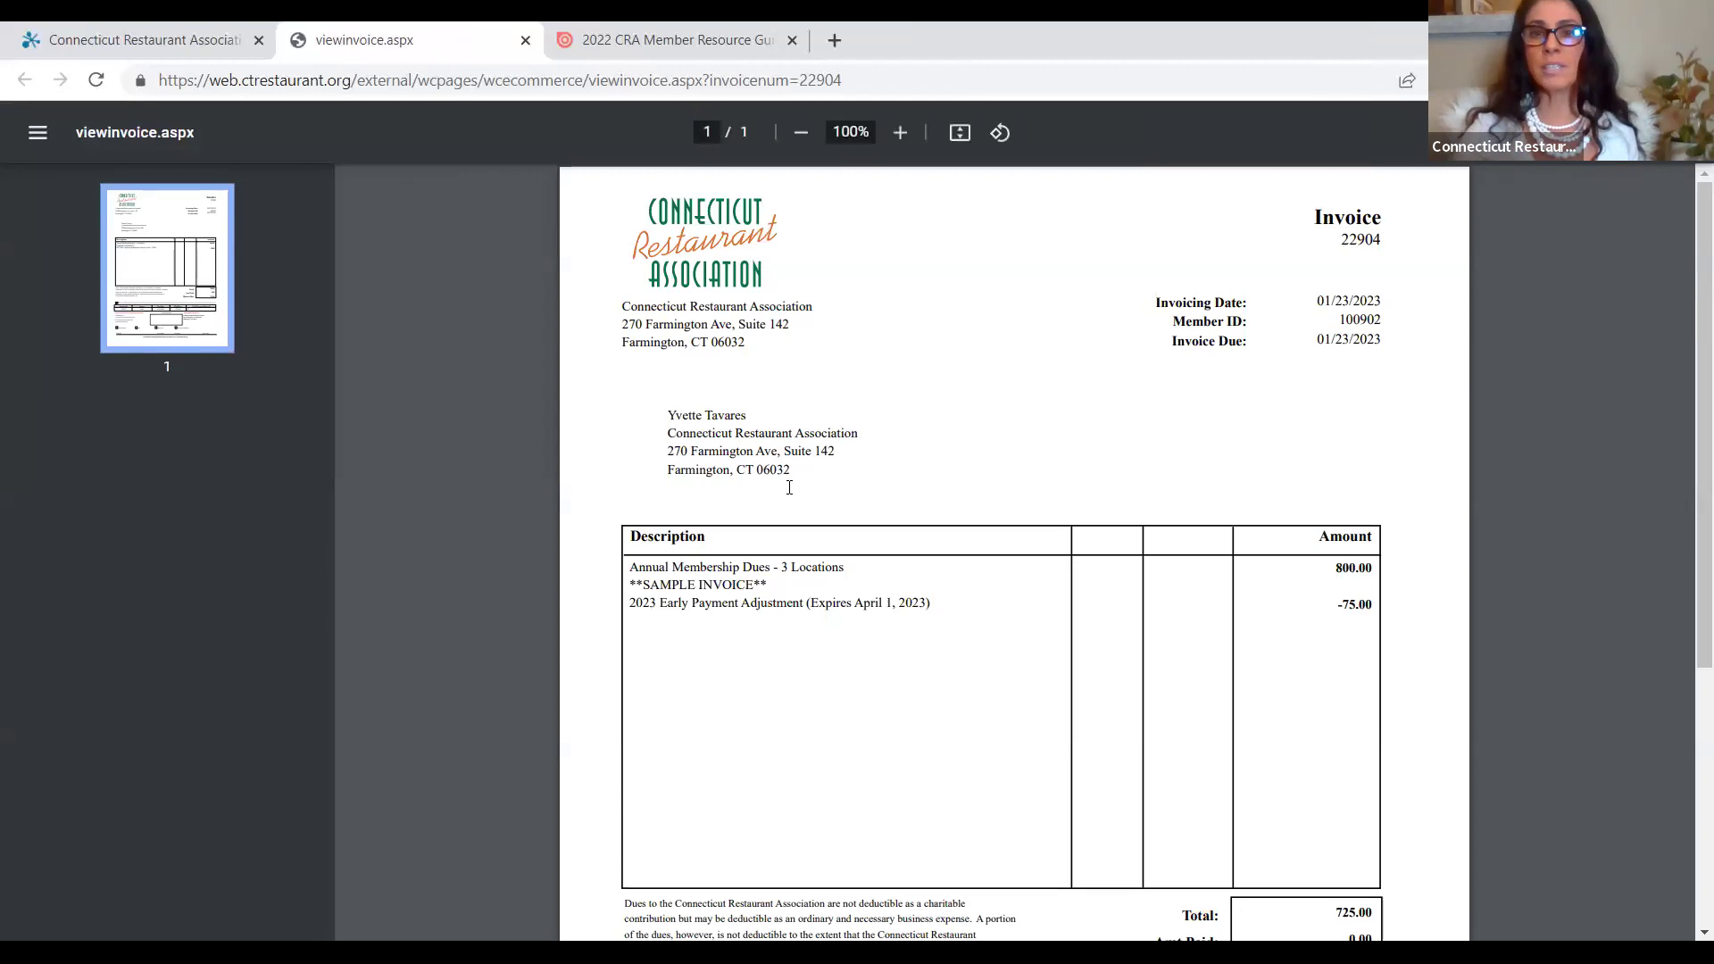
left_click_drag(1690, 430, 1689, 349)
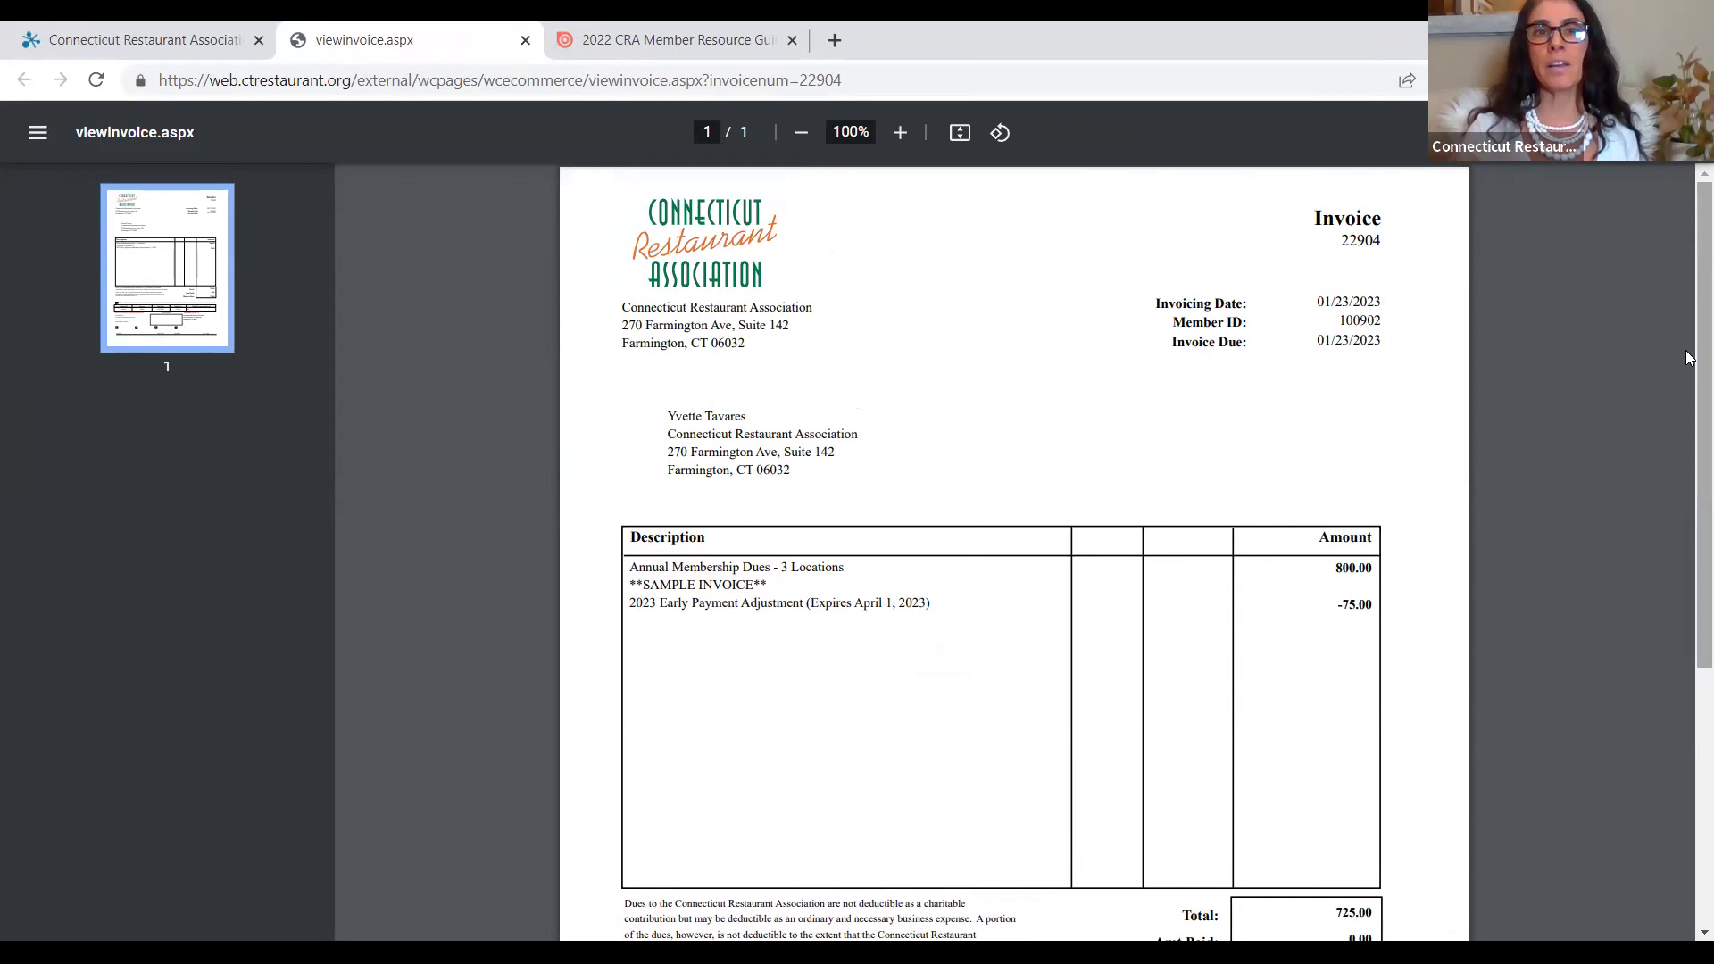
left_click_drag(1686, 351, 1686, 293)
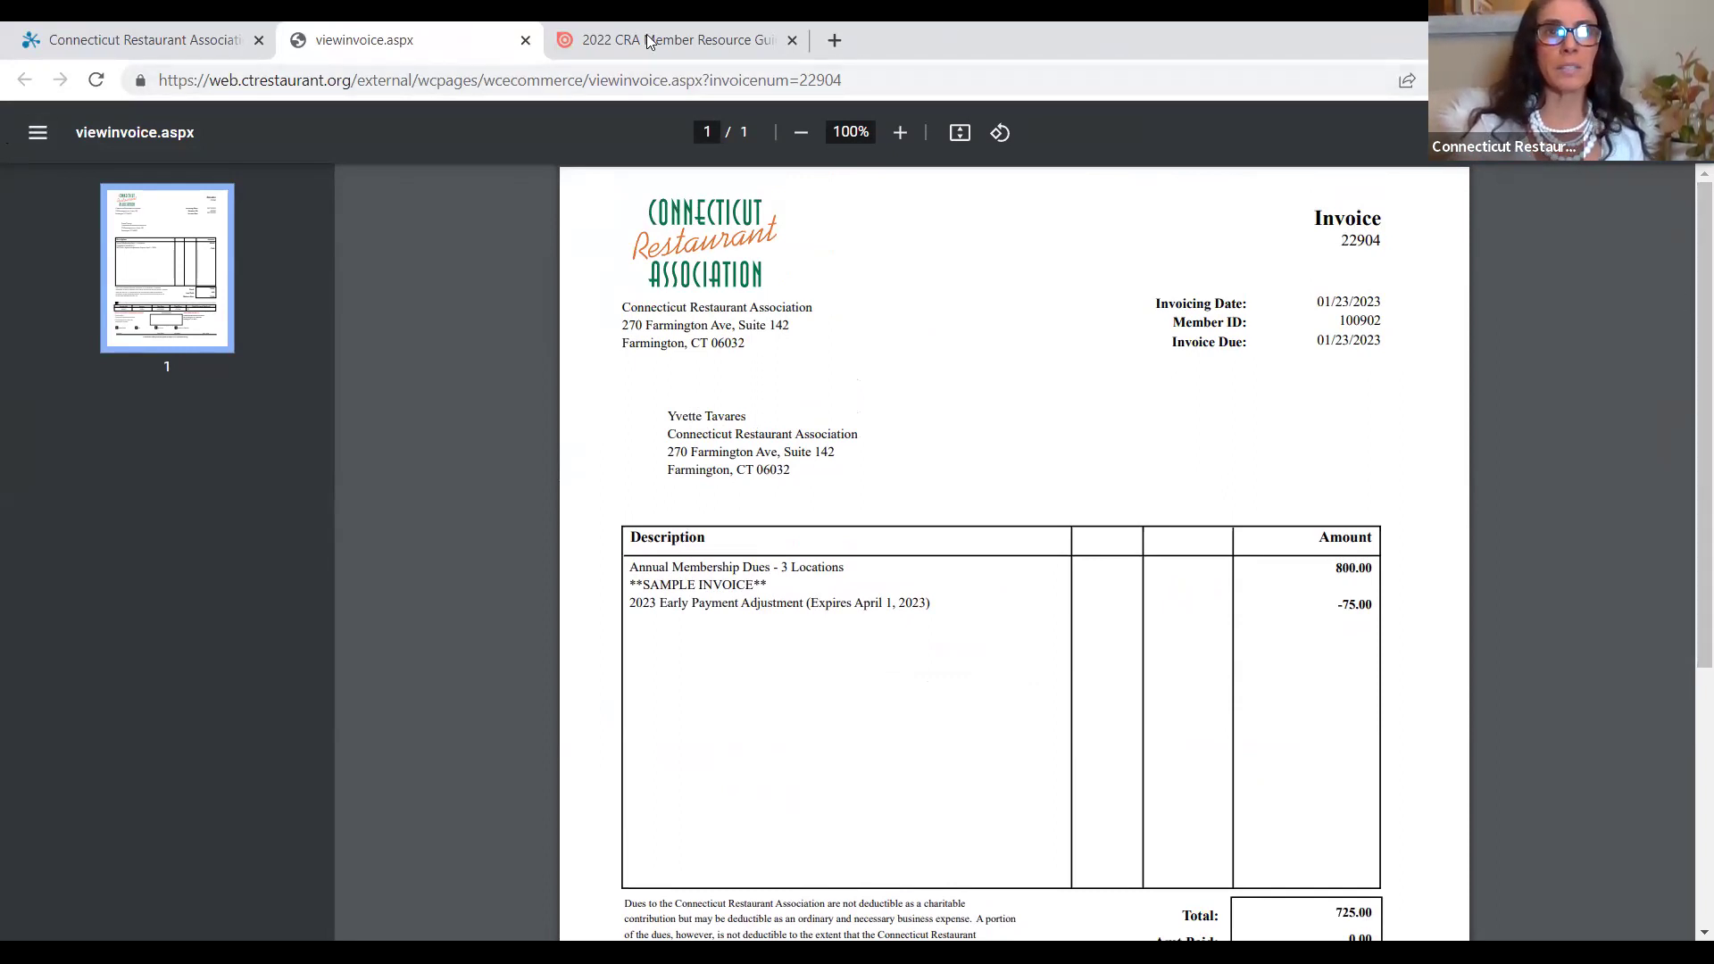
left_click(525, 40)
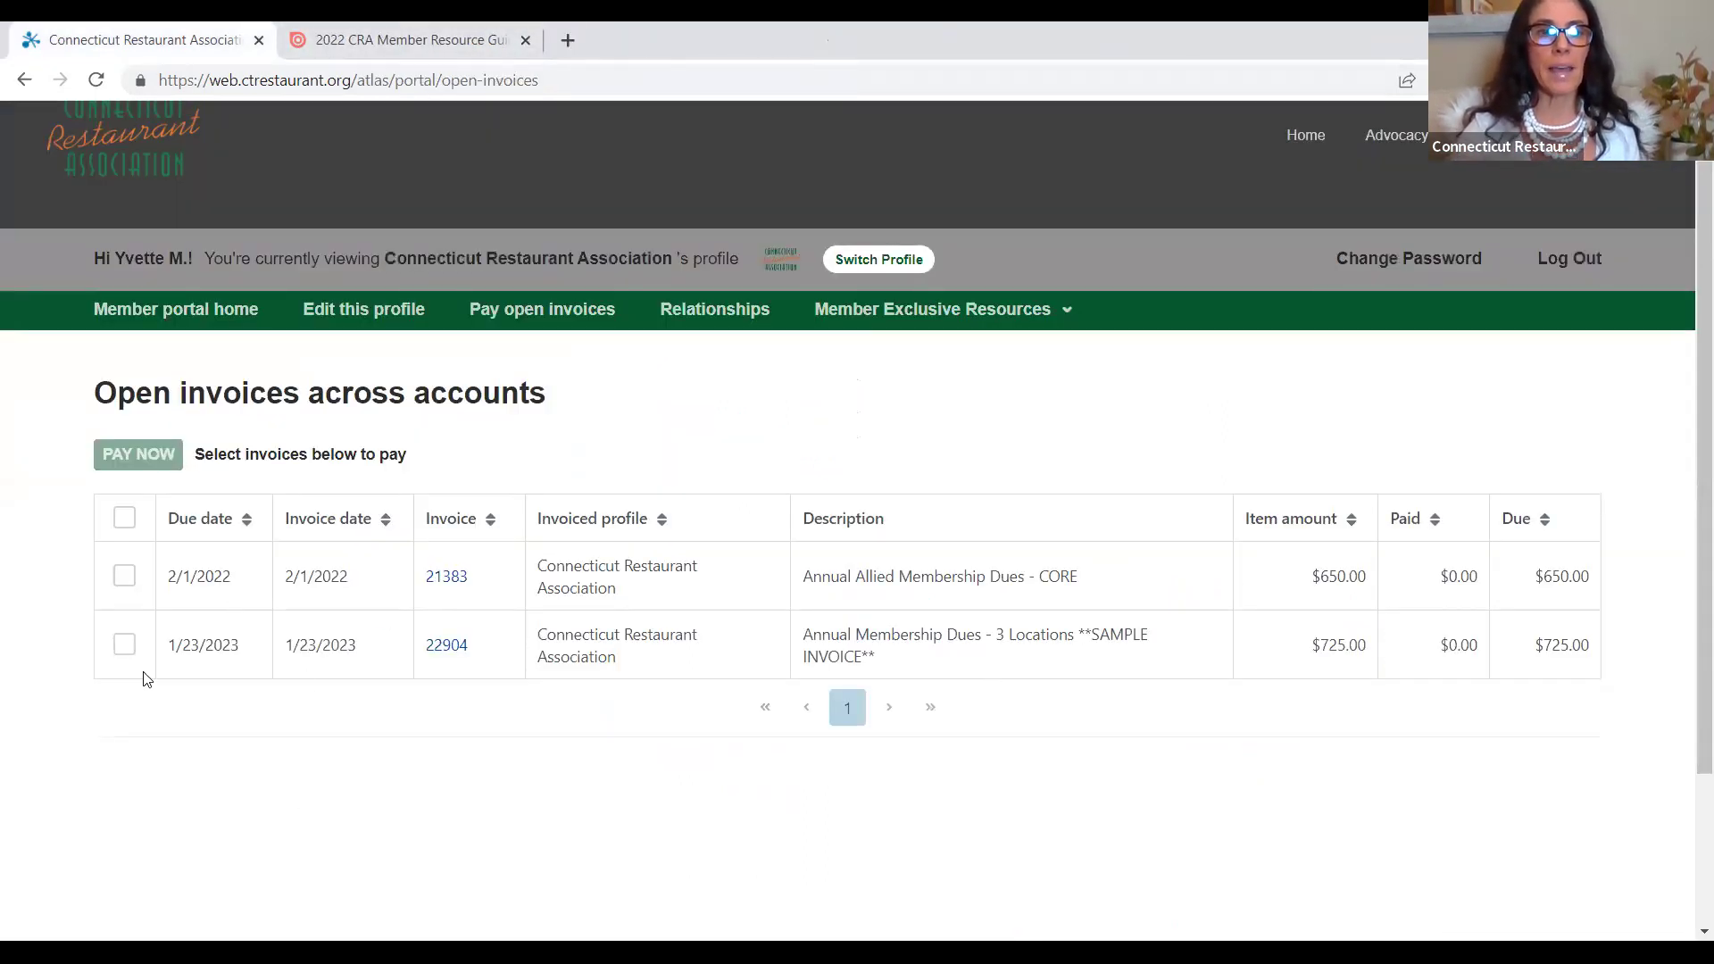
Select both open invoices for payment and clear the whole selection.
left_click(124, 578)
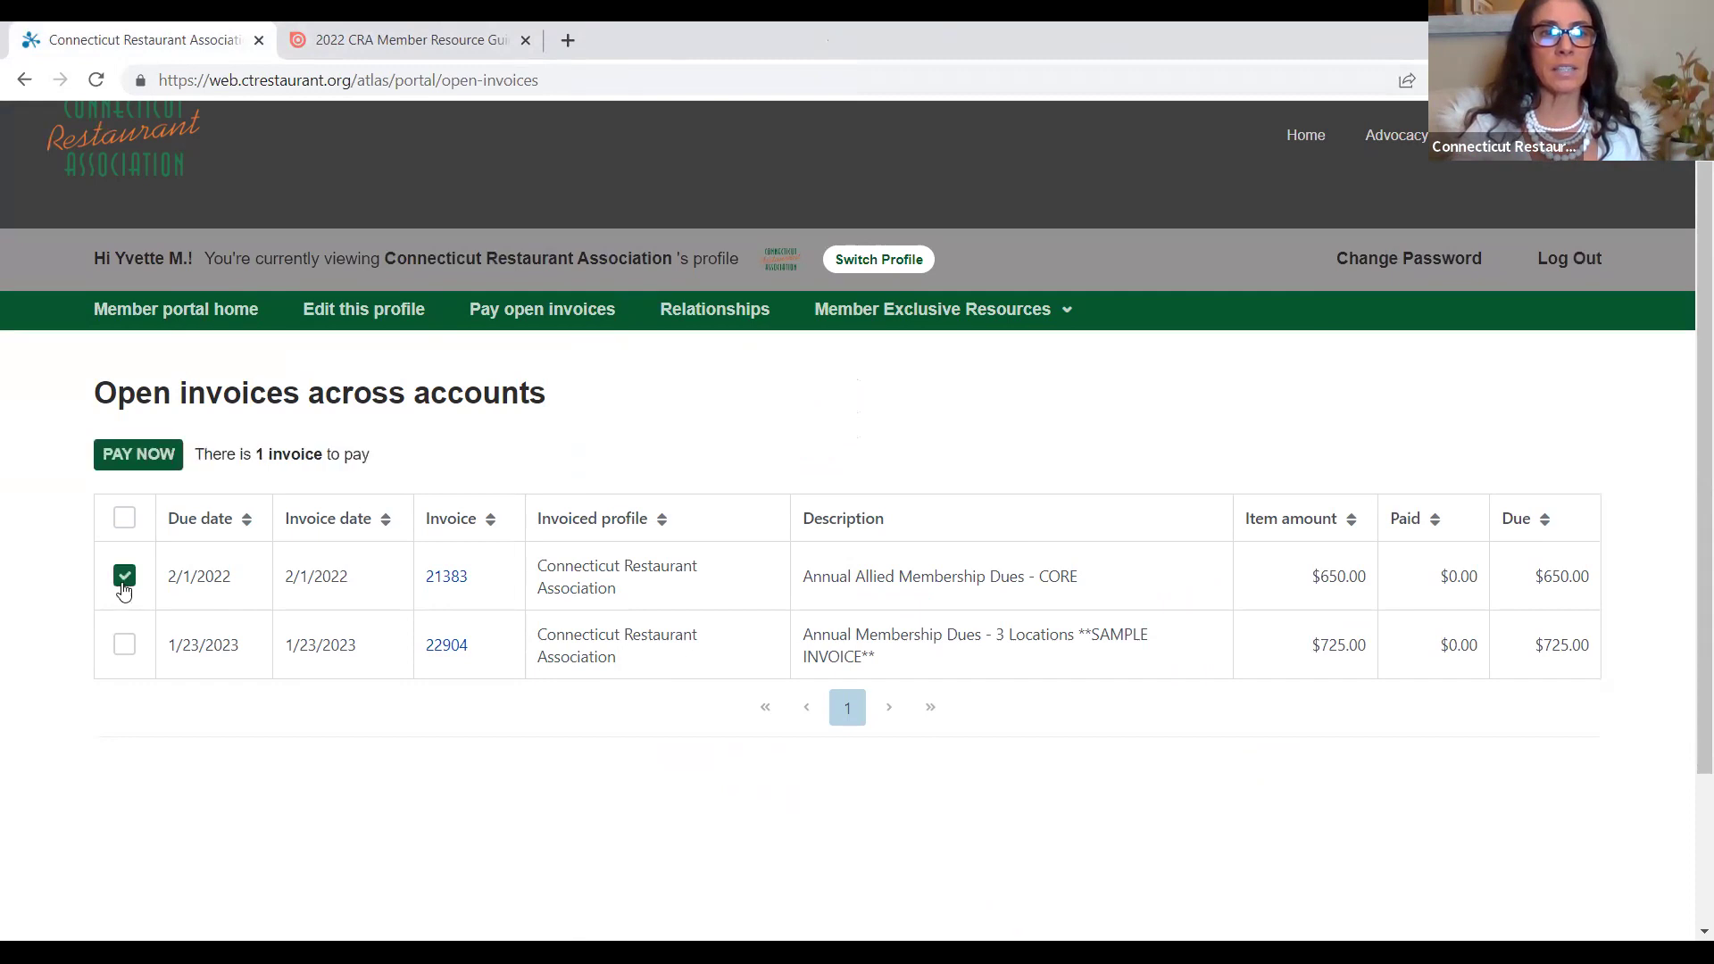
left_click(126, 647)
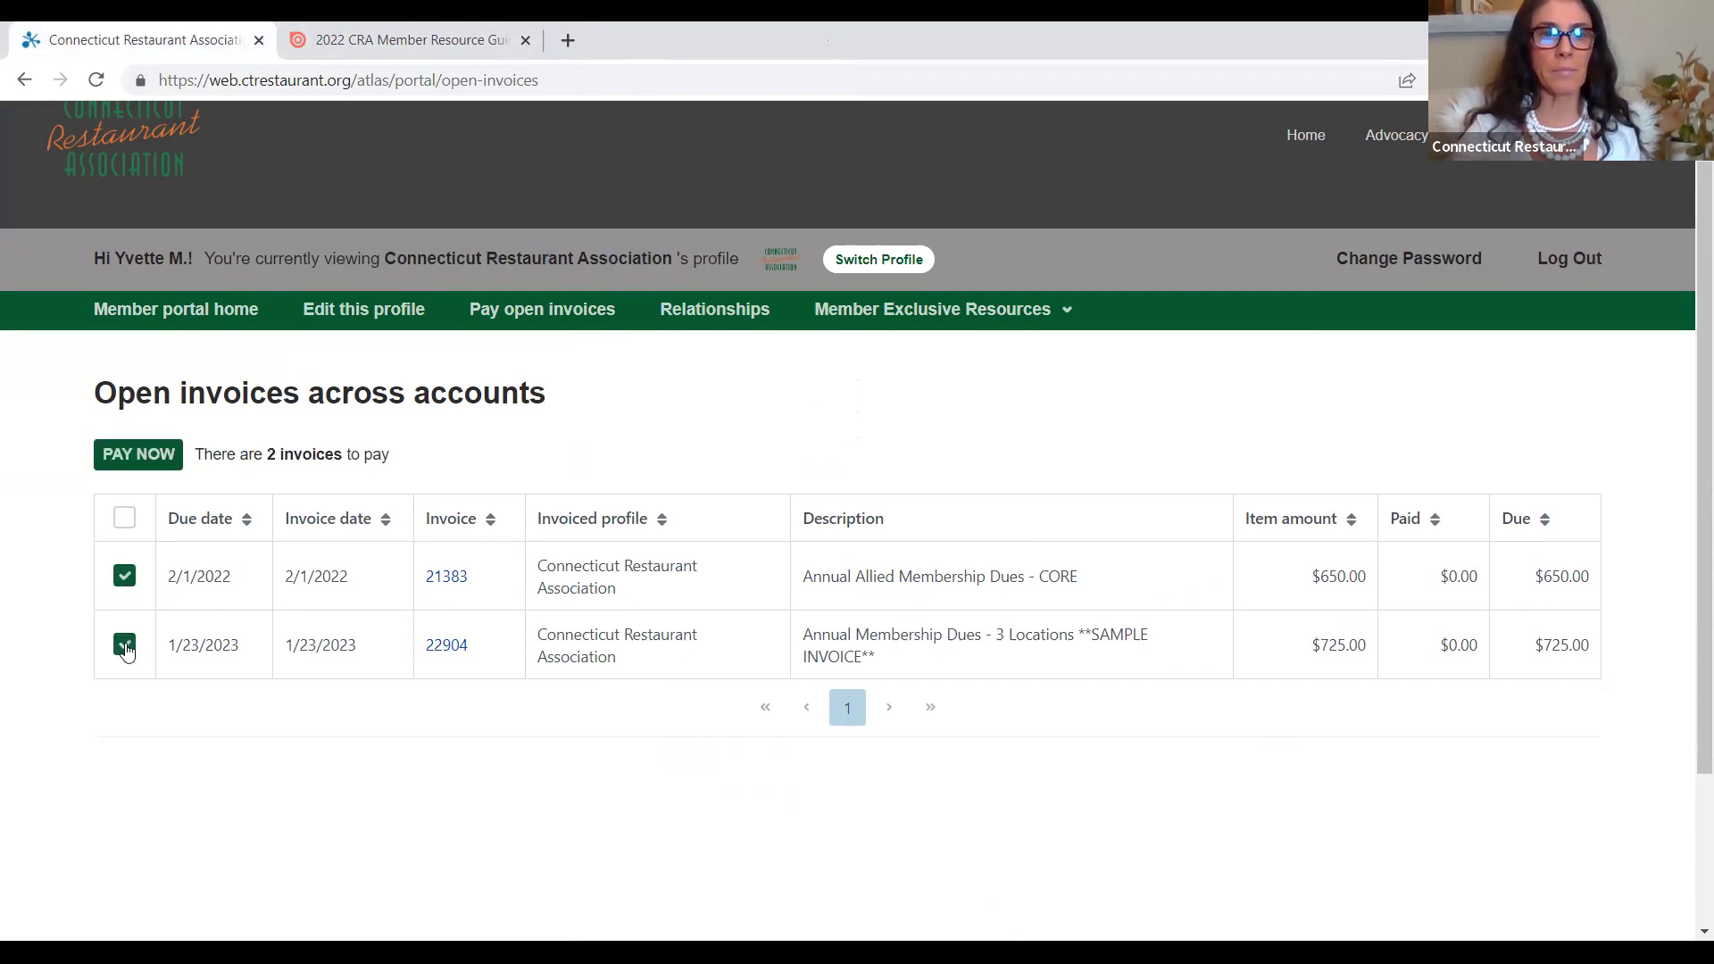
left_click(125, 519)
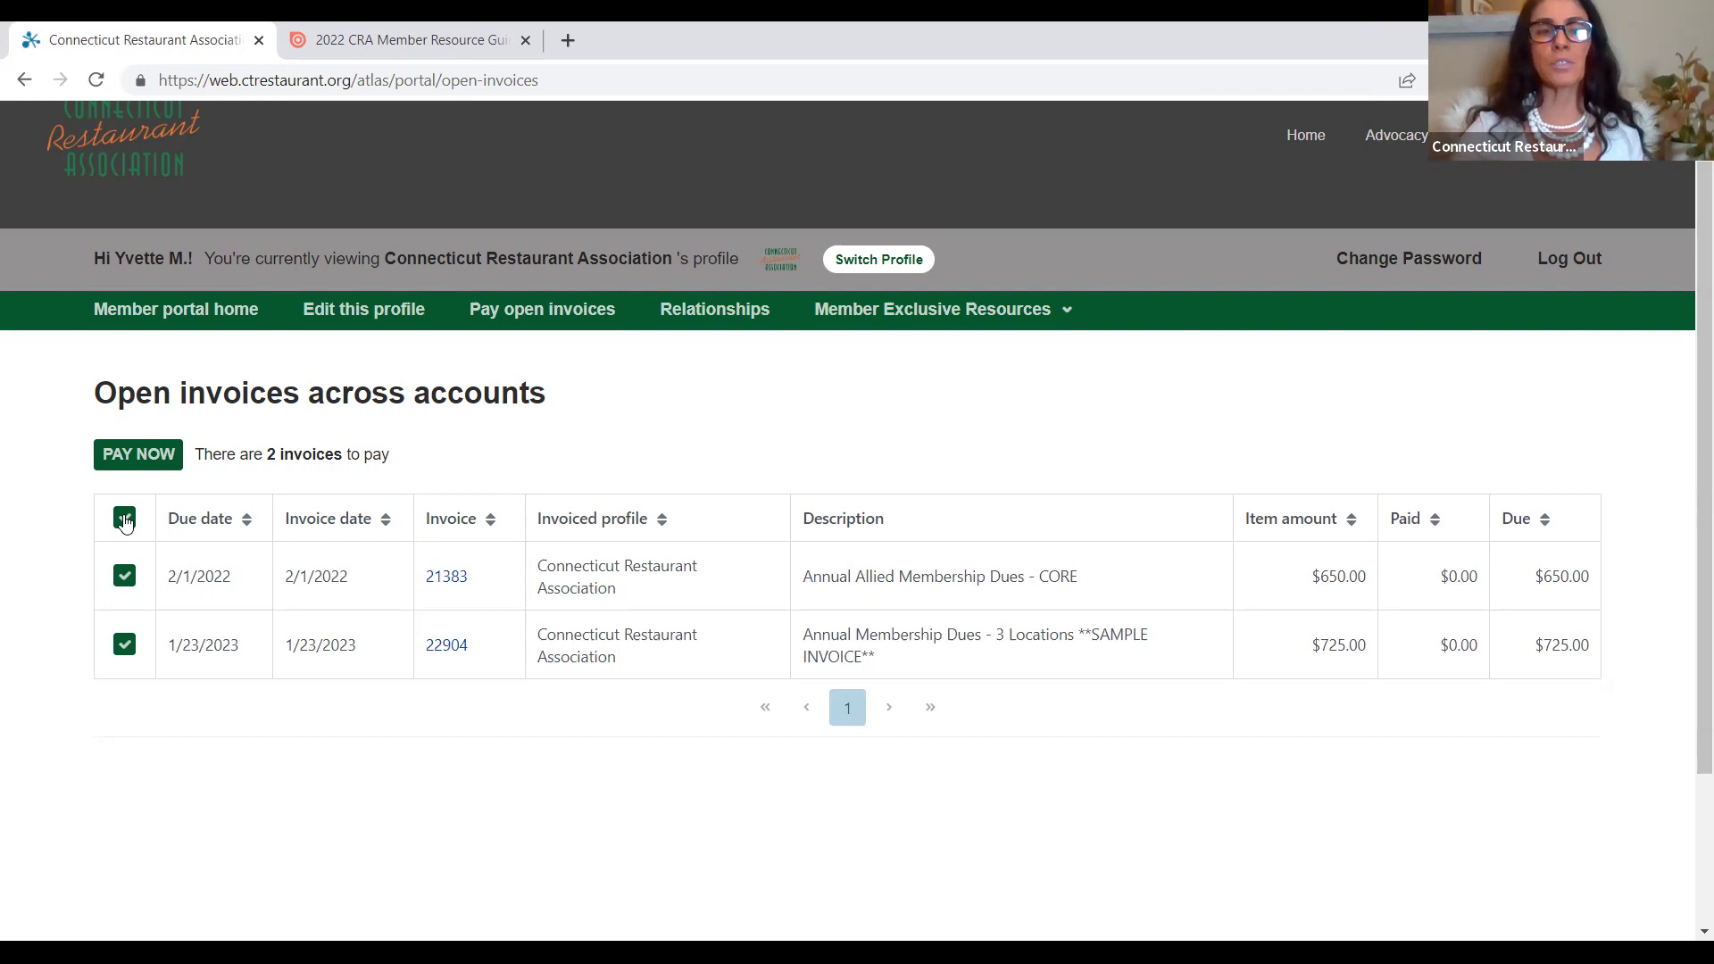
left_click(125, 520)
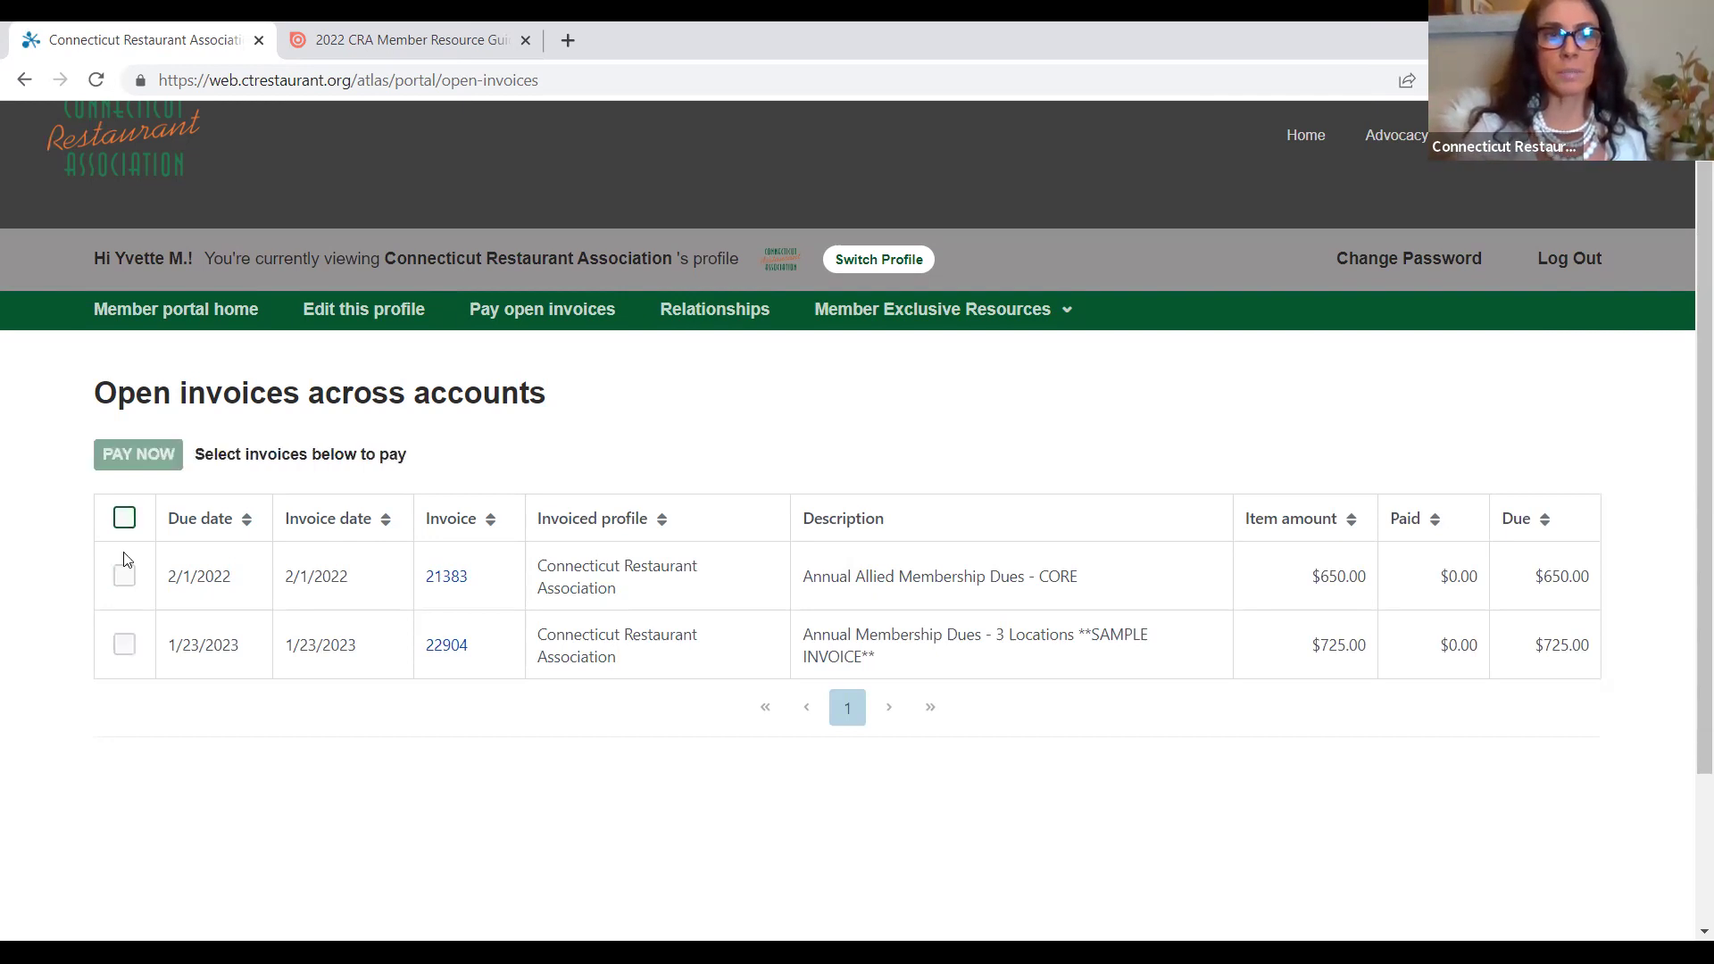
Select the 3-location sample invoice, examine the card and billing address fields of its payment form, and cancel the payment.
left_click(125, 646)
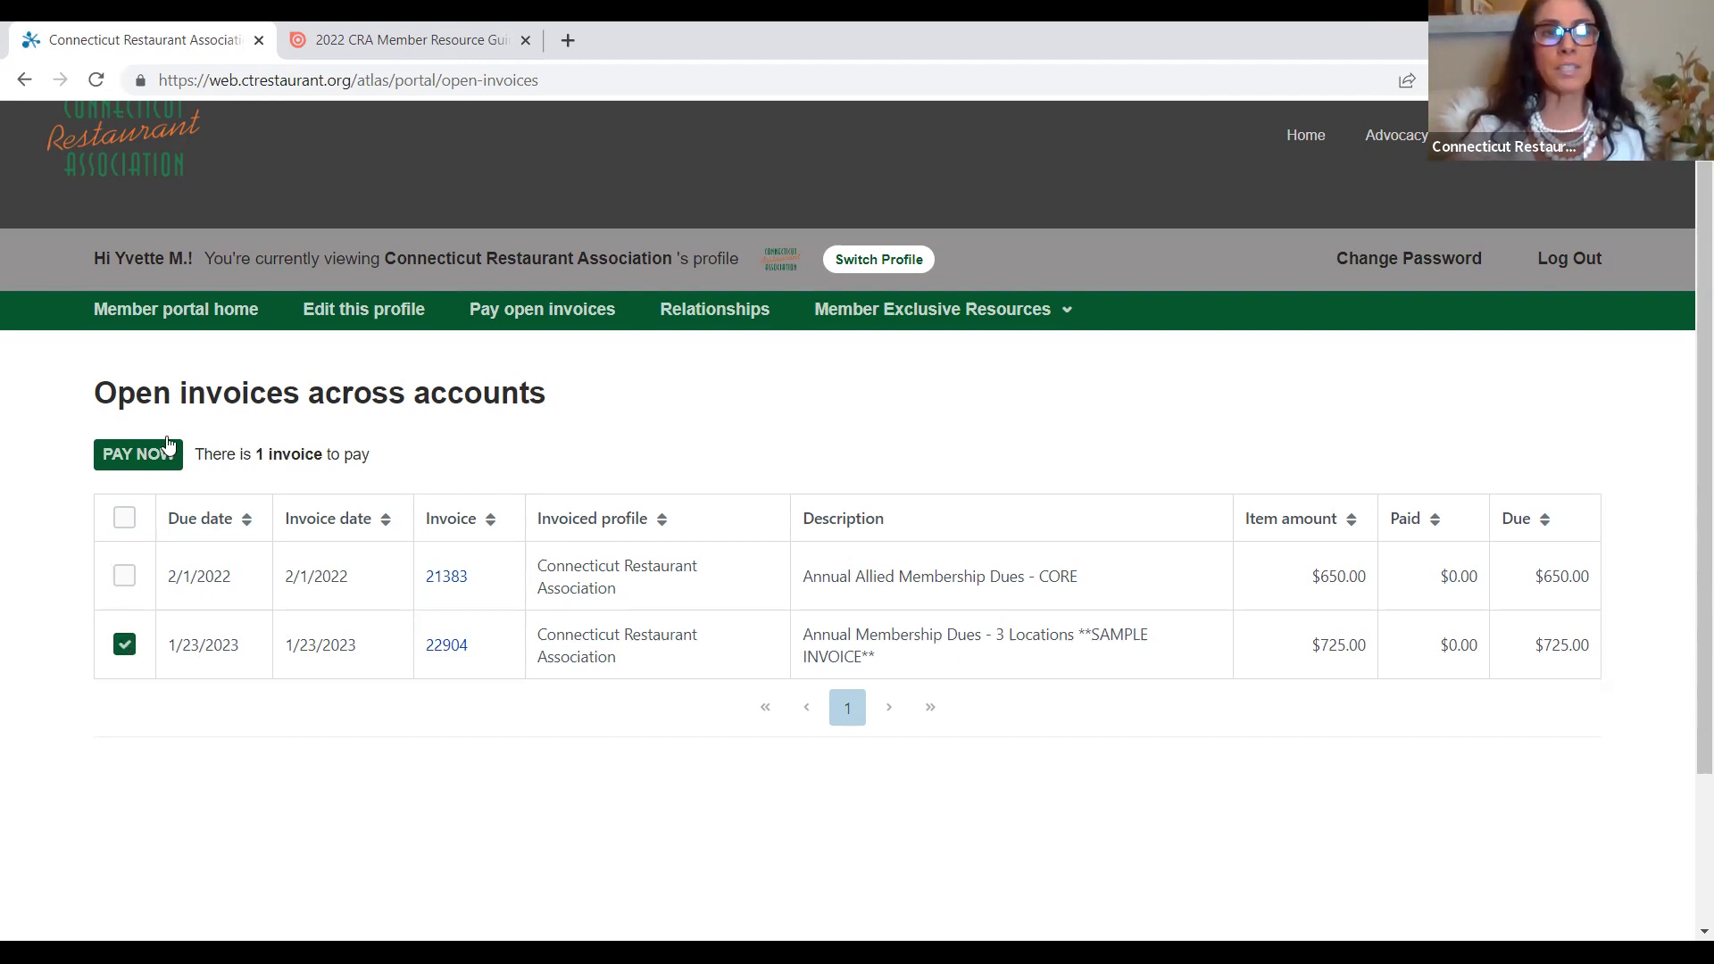
left_click(116, 457)
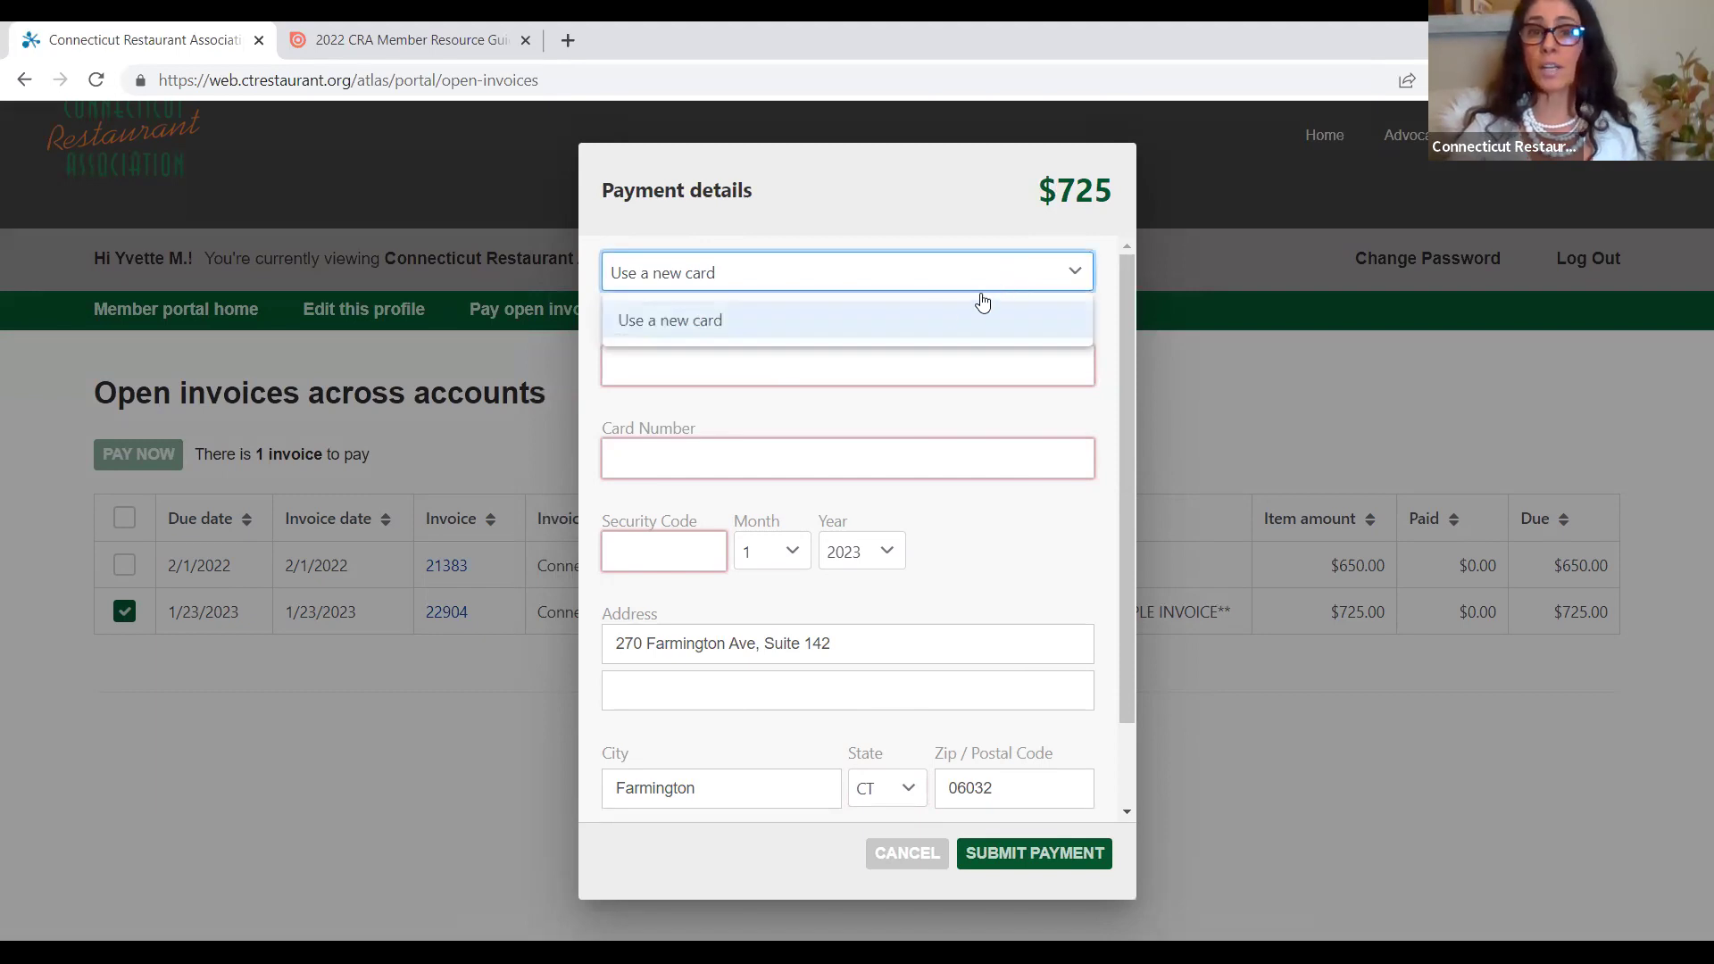
scroll(1124, 381, "down", 1)
scroll(1126, 362, "down", 2)
scroll(1127, 322, "up", 3)
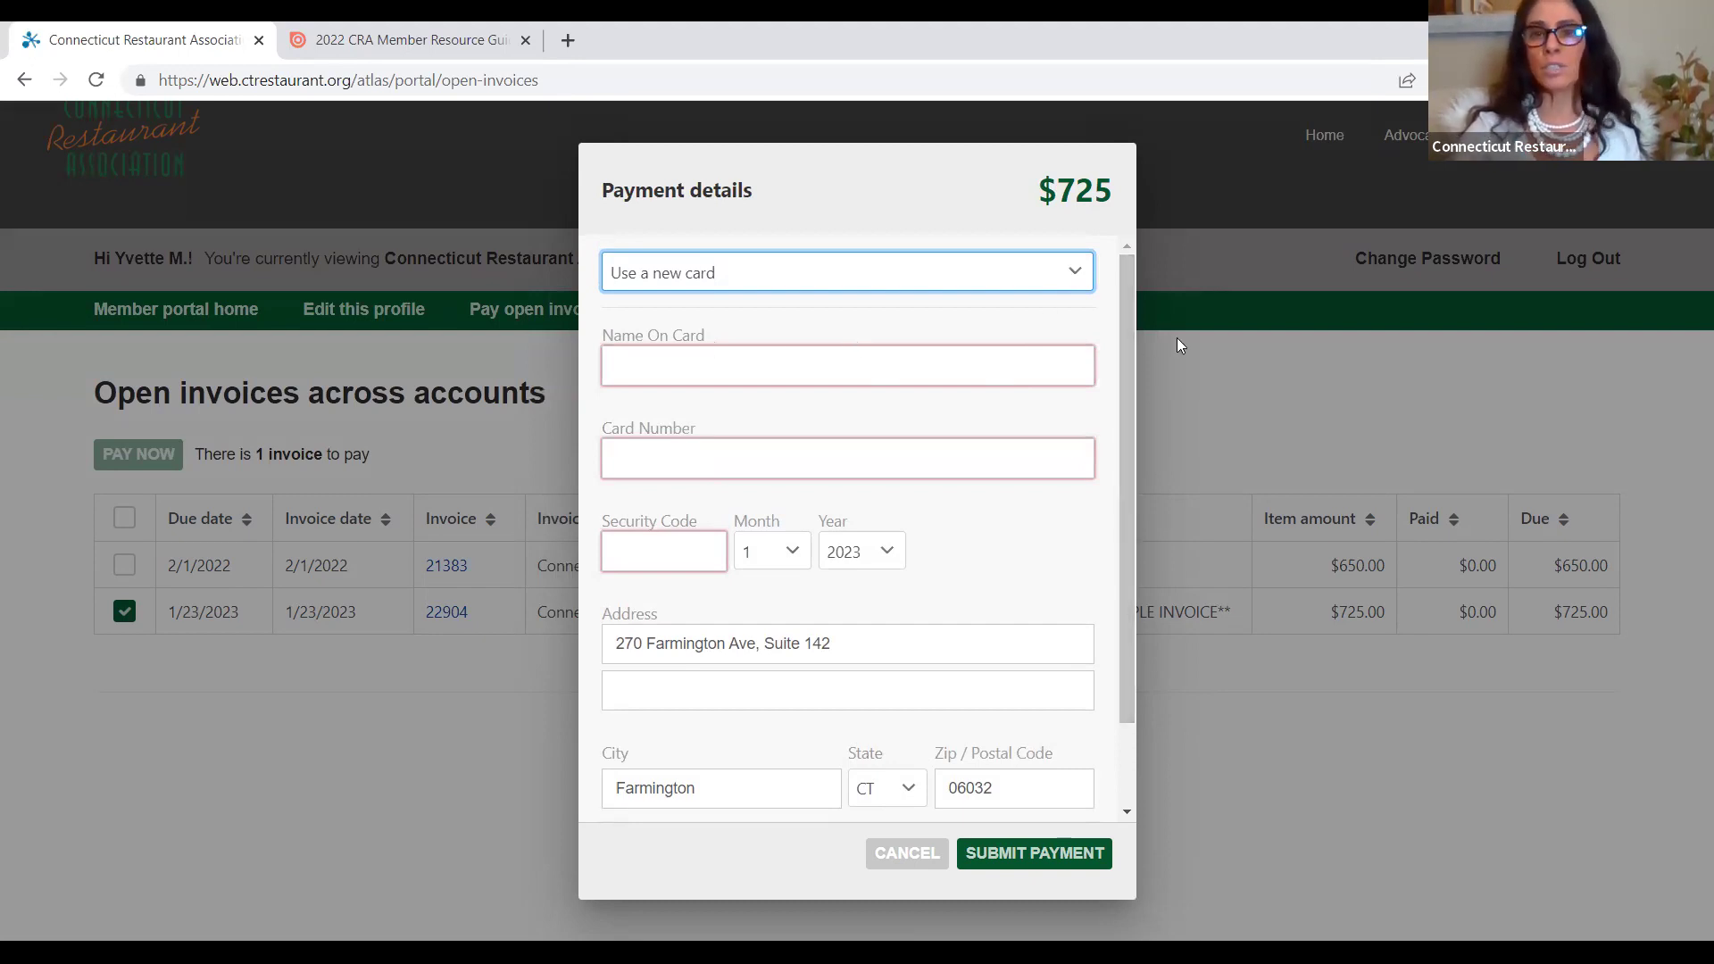
left_click_drag(1127, 337, 1155, 500)
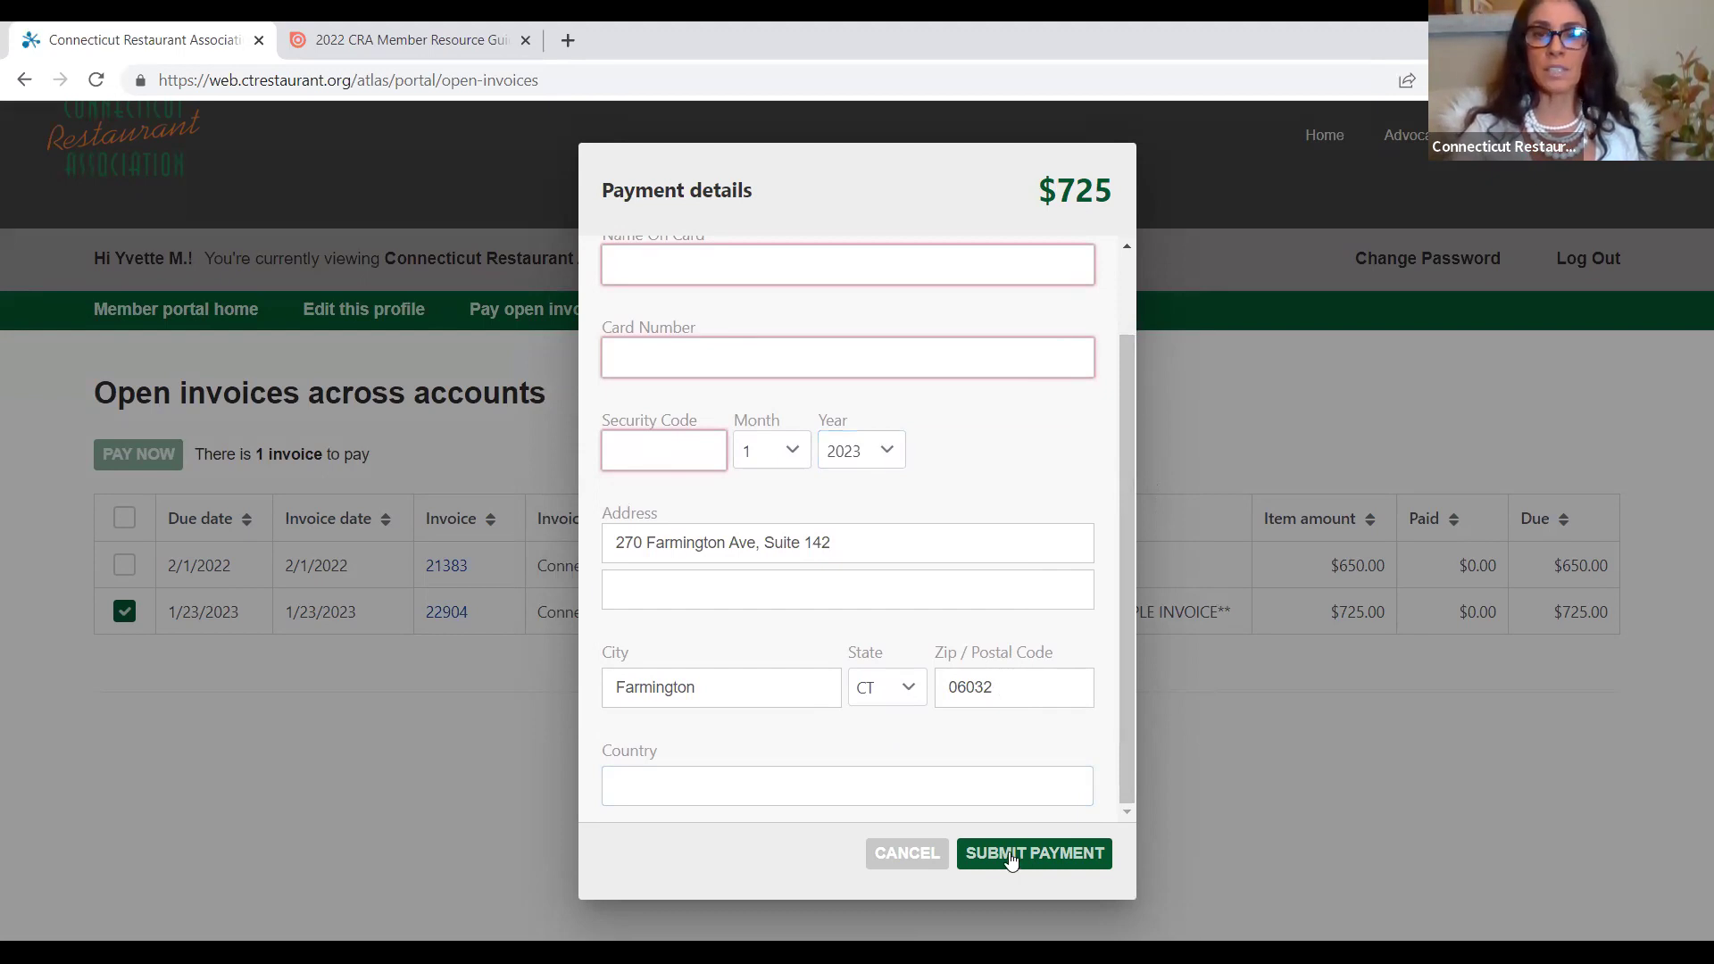
left_click(923, 850)
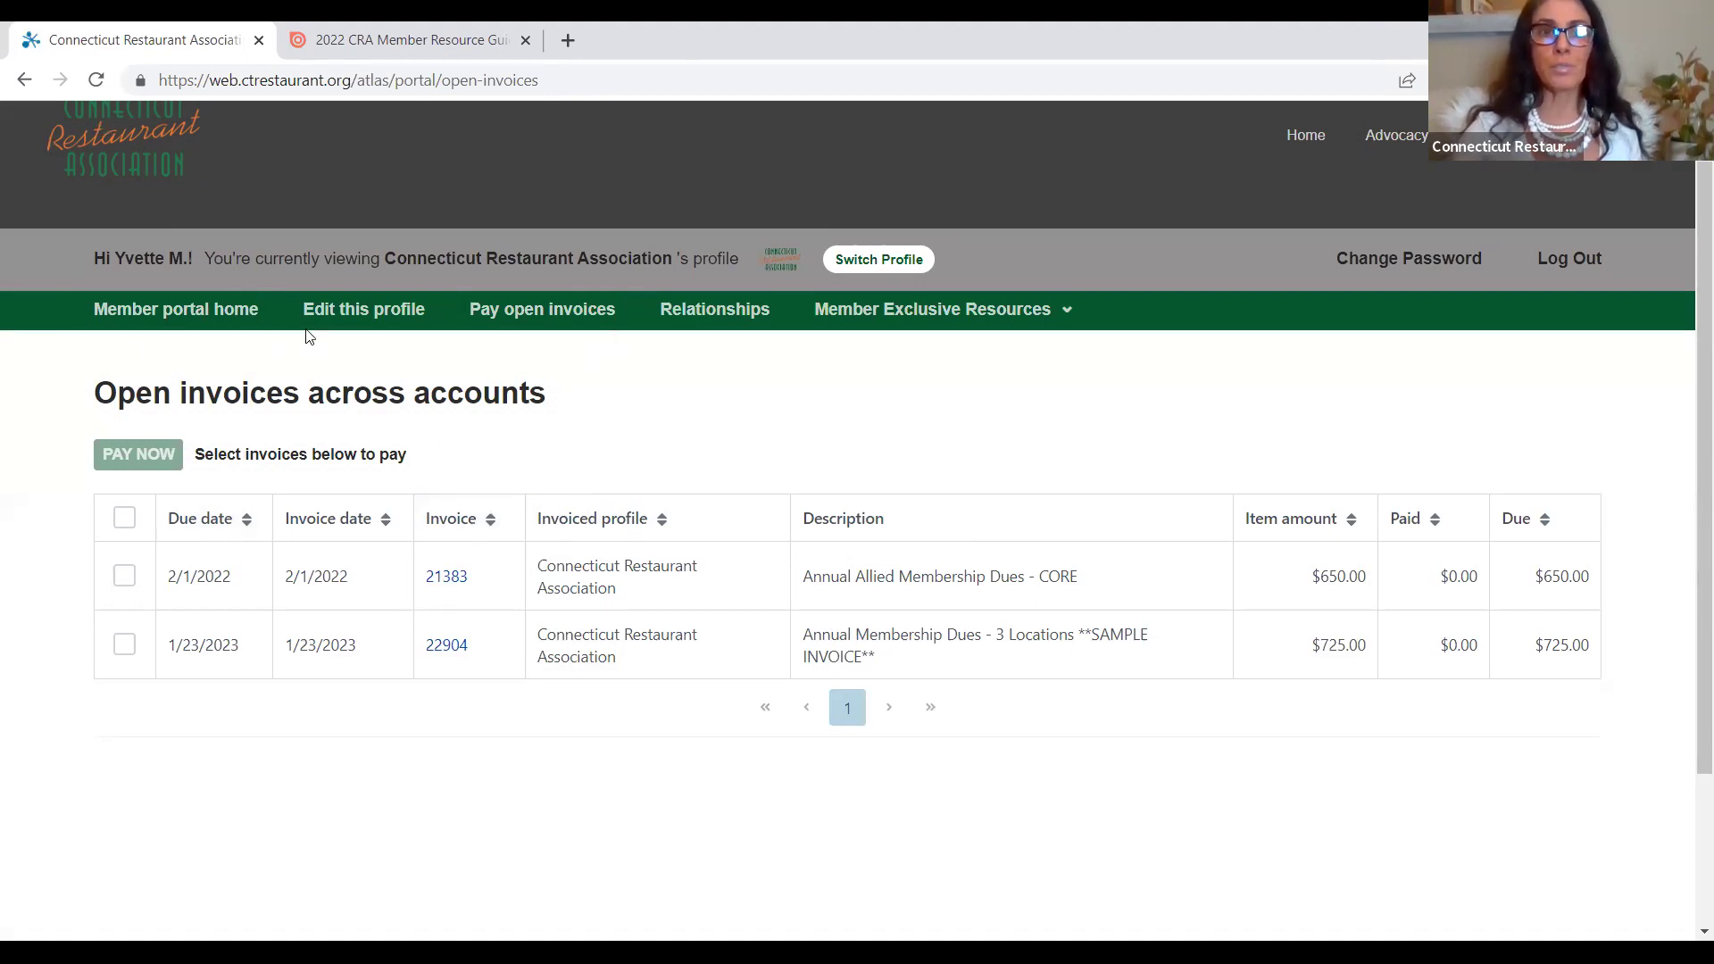
Return to the member portal home and open the Connecticut Restaurant Association profile for editing.
left_click(142, 313)
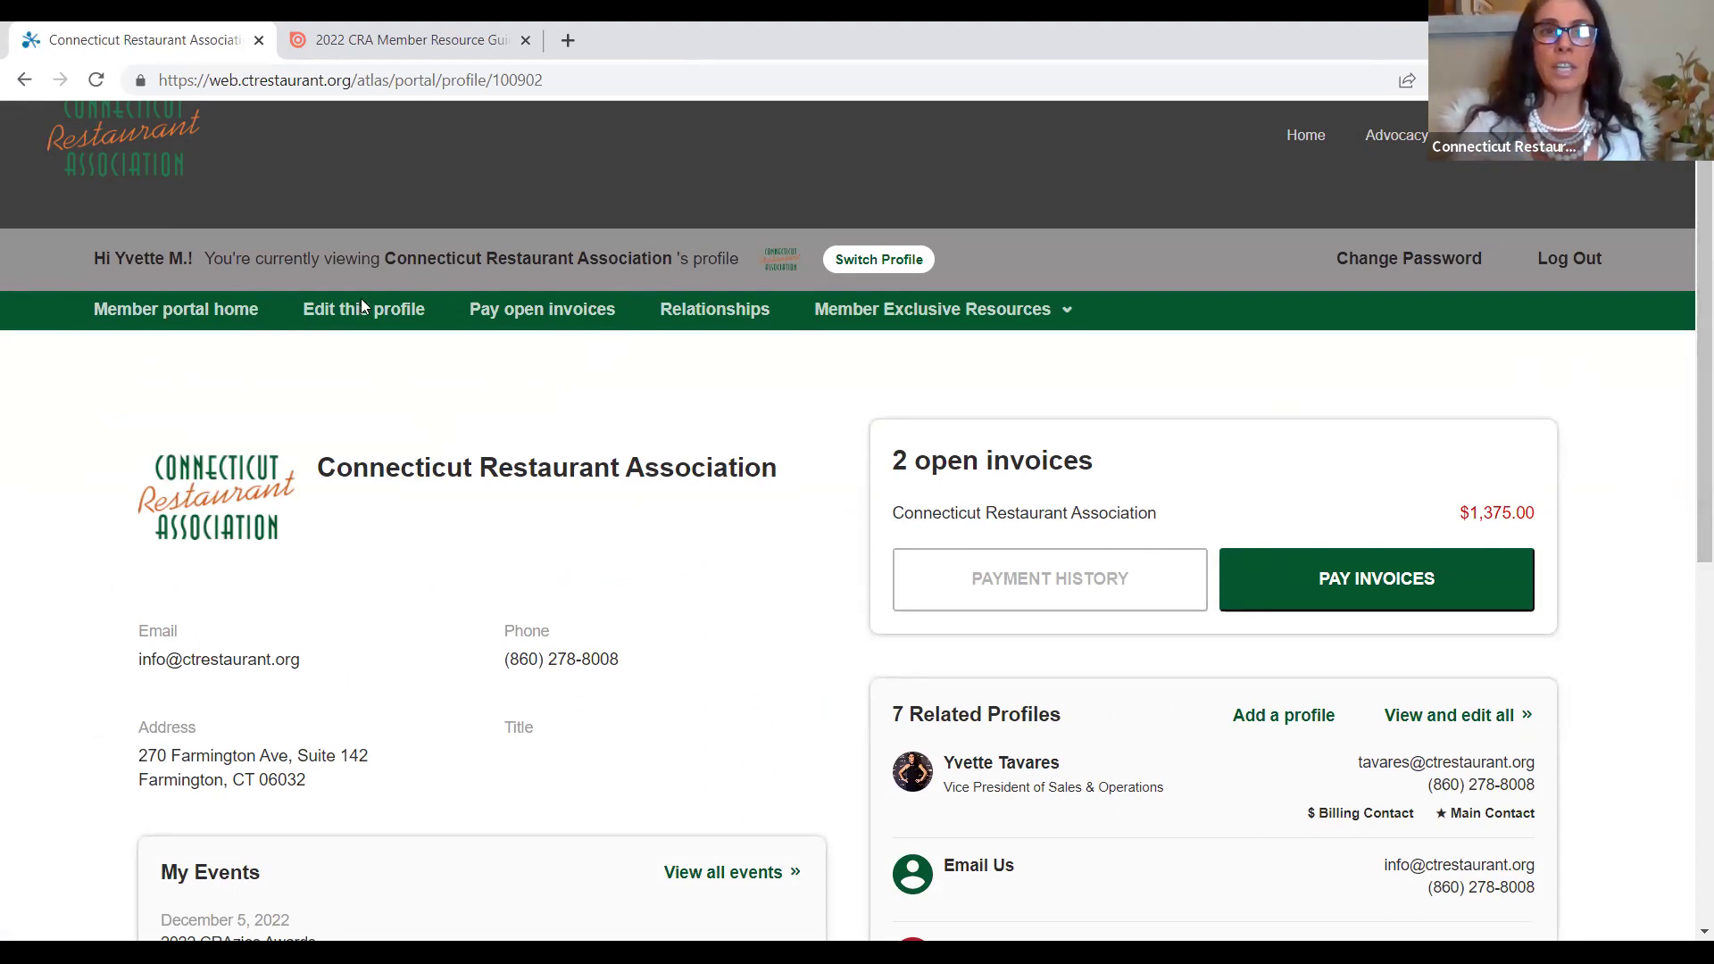
left_click(335, 314)
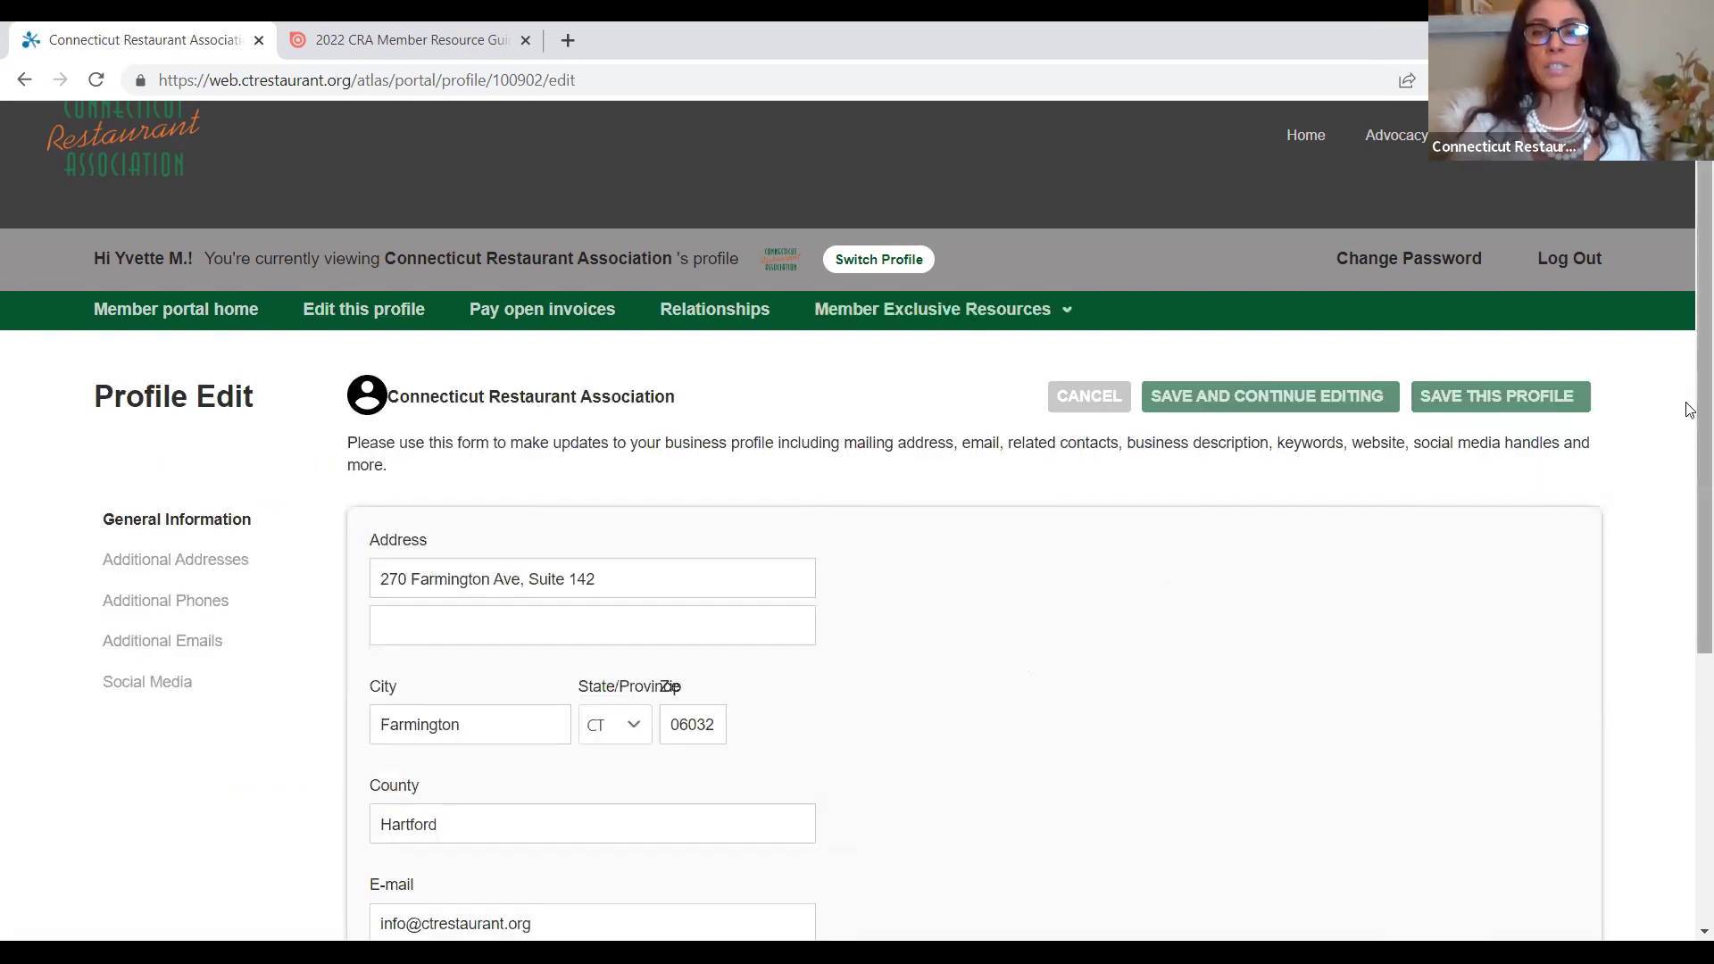
Examine the profile's General Information fields, from the address and county down to the phone numbers and website.
scroll(1690, 446, "down", 1)
scroll(1689, 464, "down", 3)
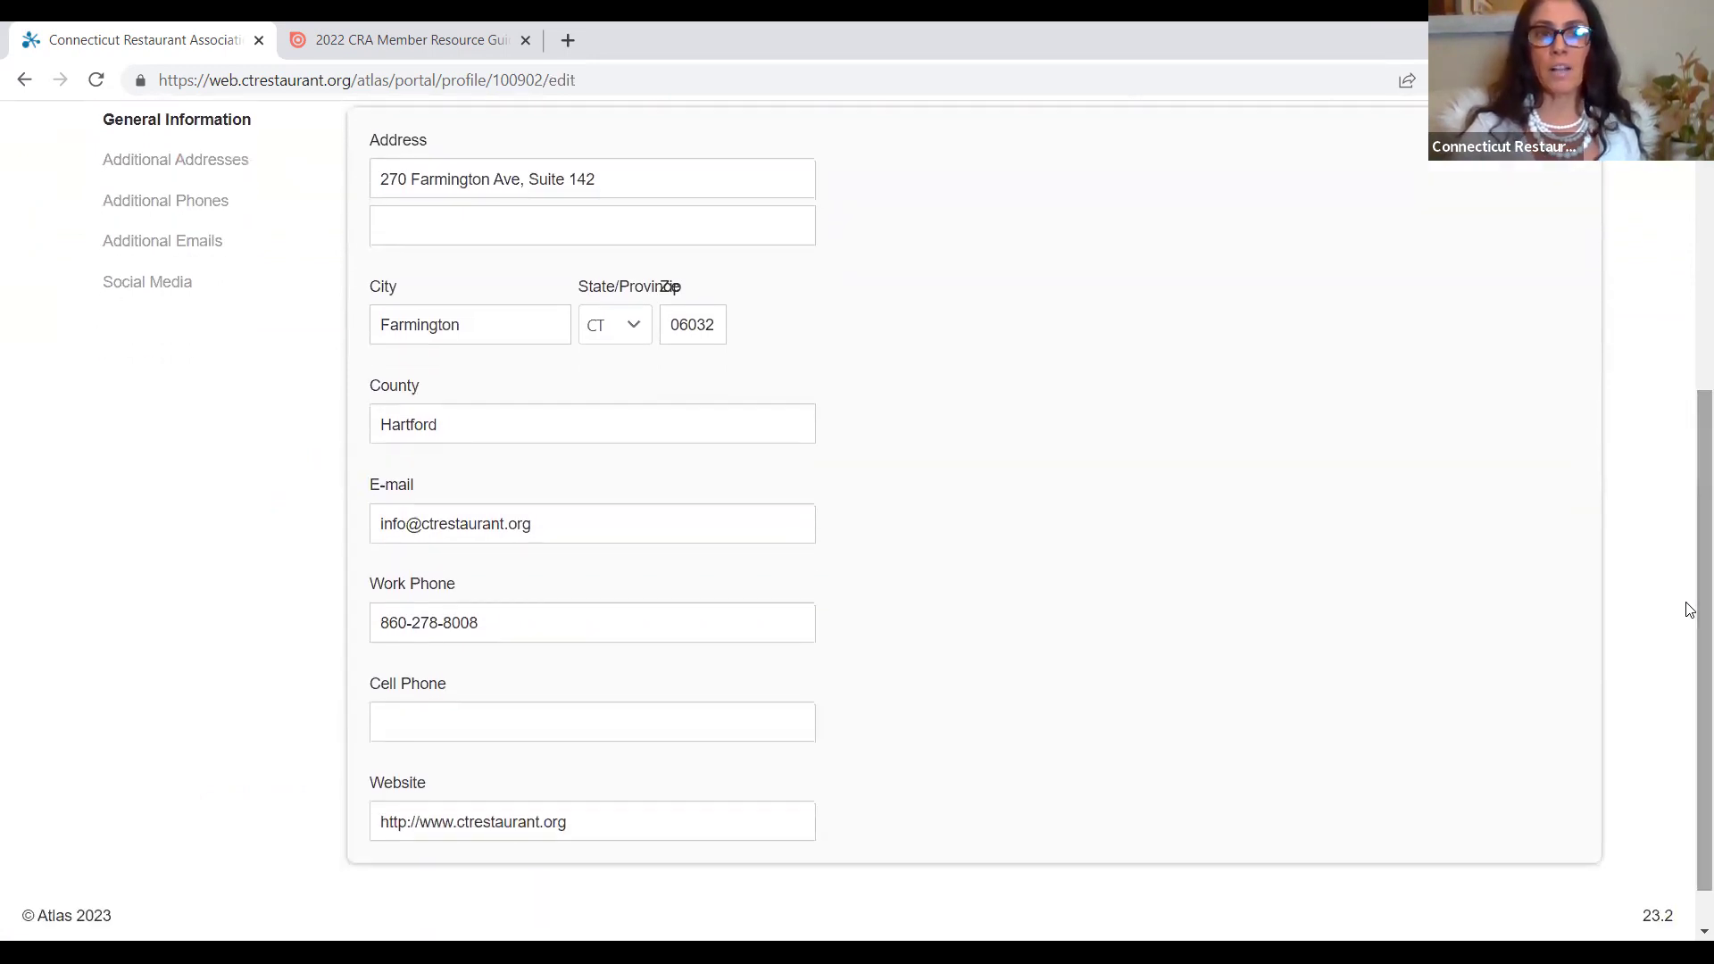
scroll(1687, 643, "up", 4)
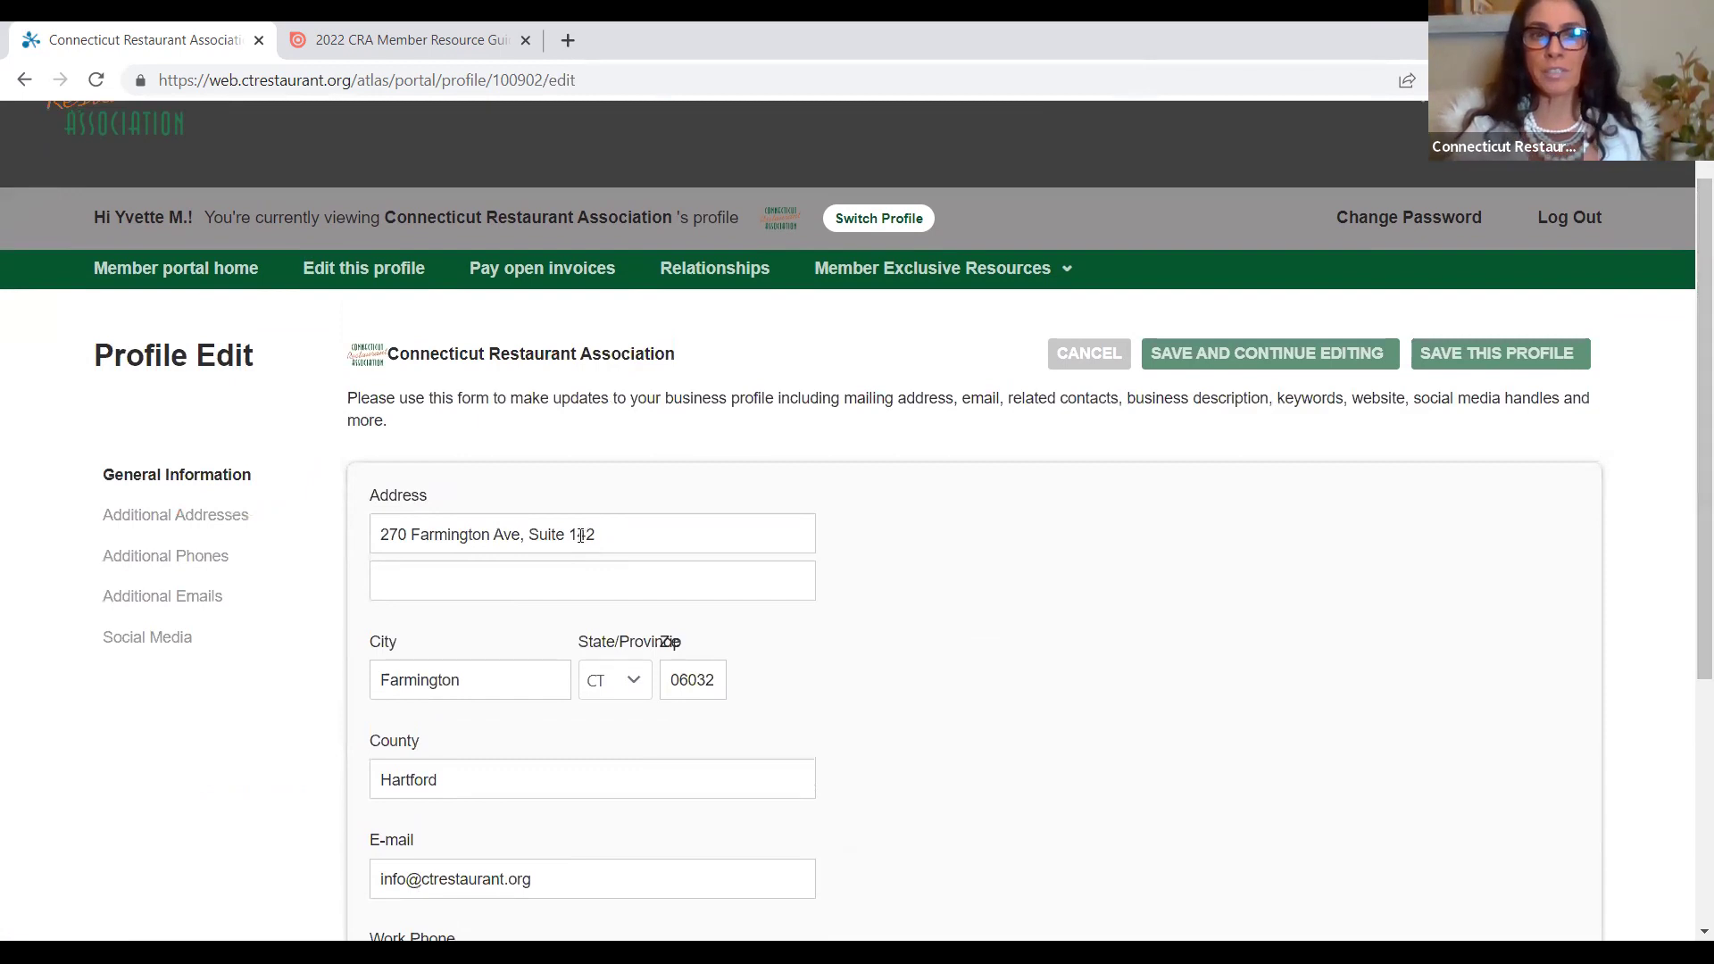
triple_click(640, 540)
left_click(1071, 549)
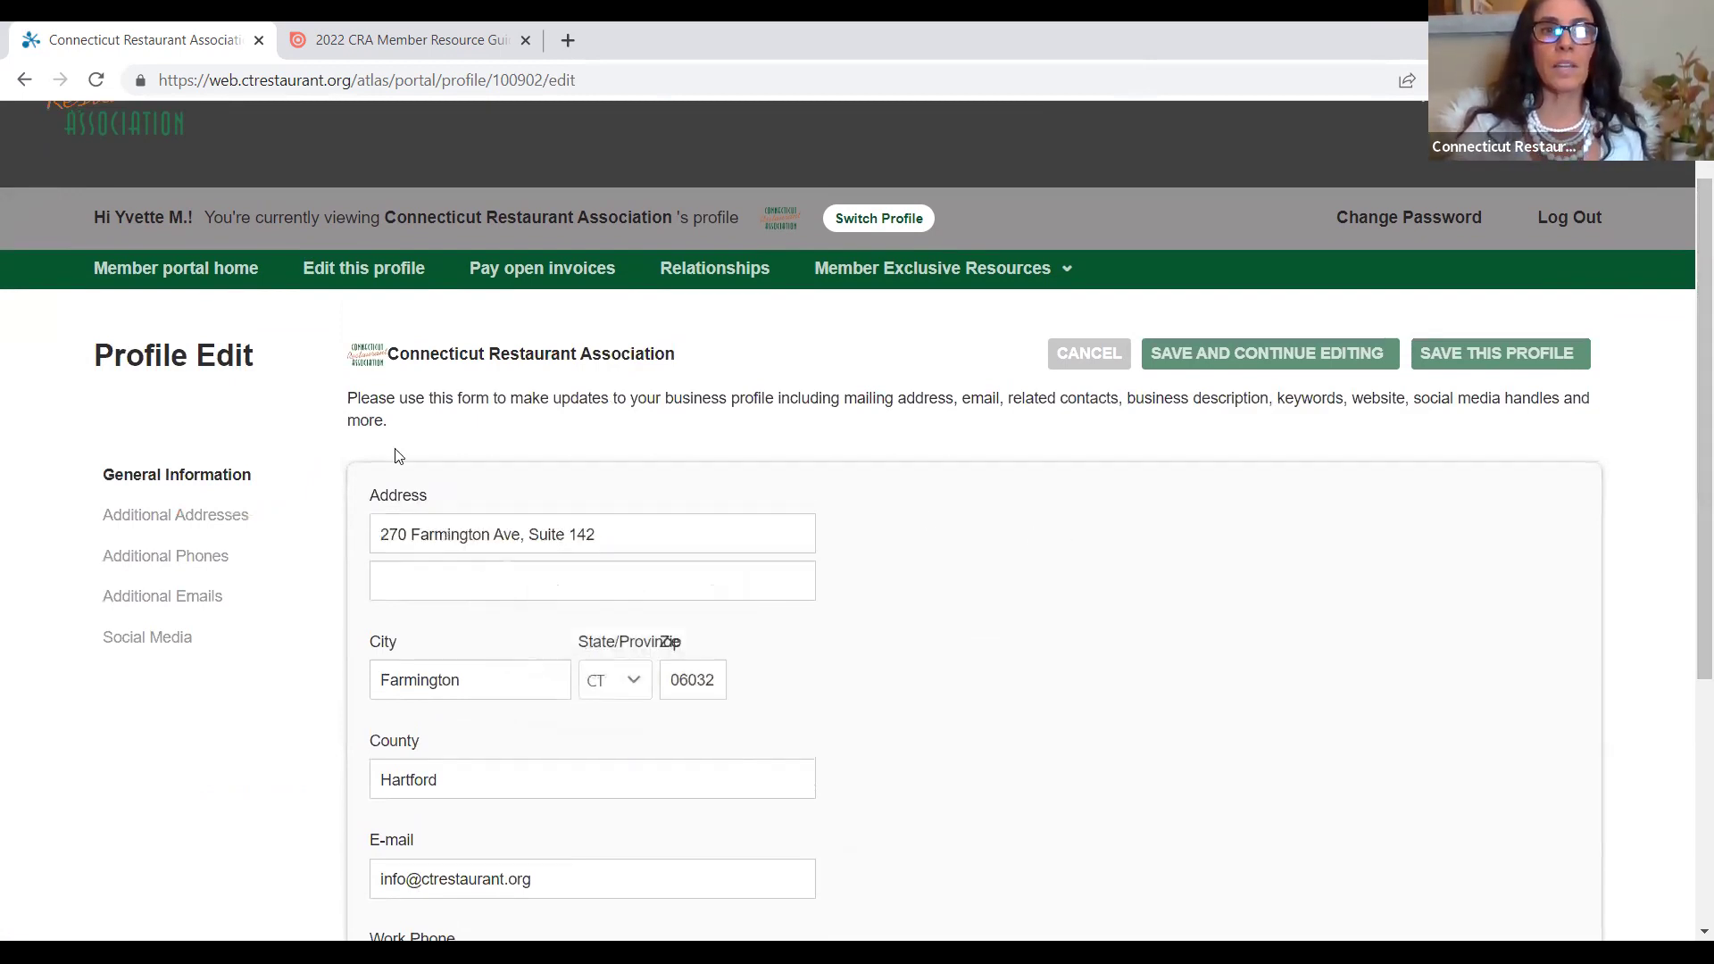
Add a blank entry under Additional Addresses and set its type to Billing.
left_click(196, 521)
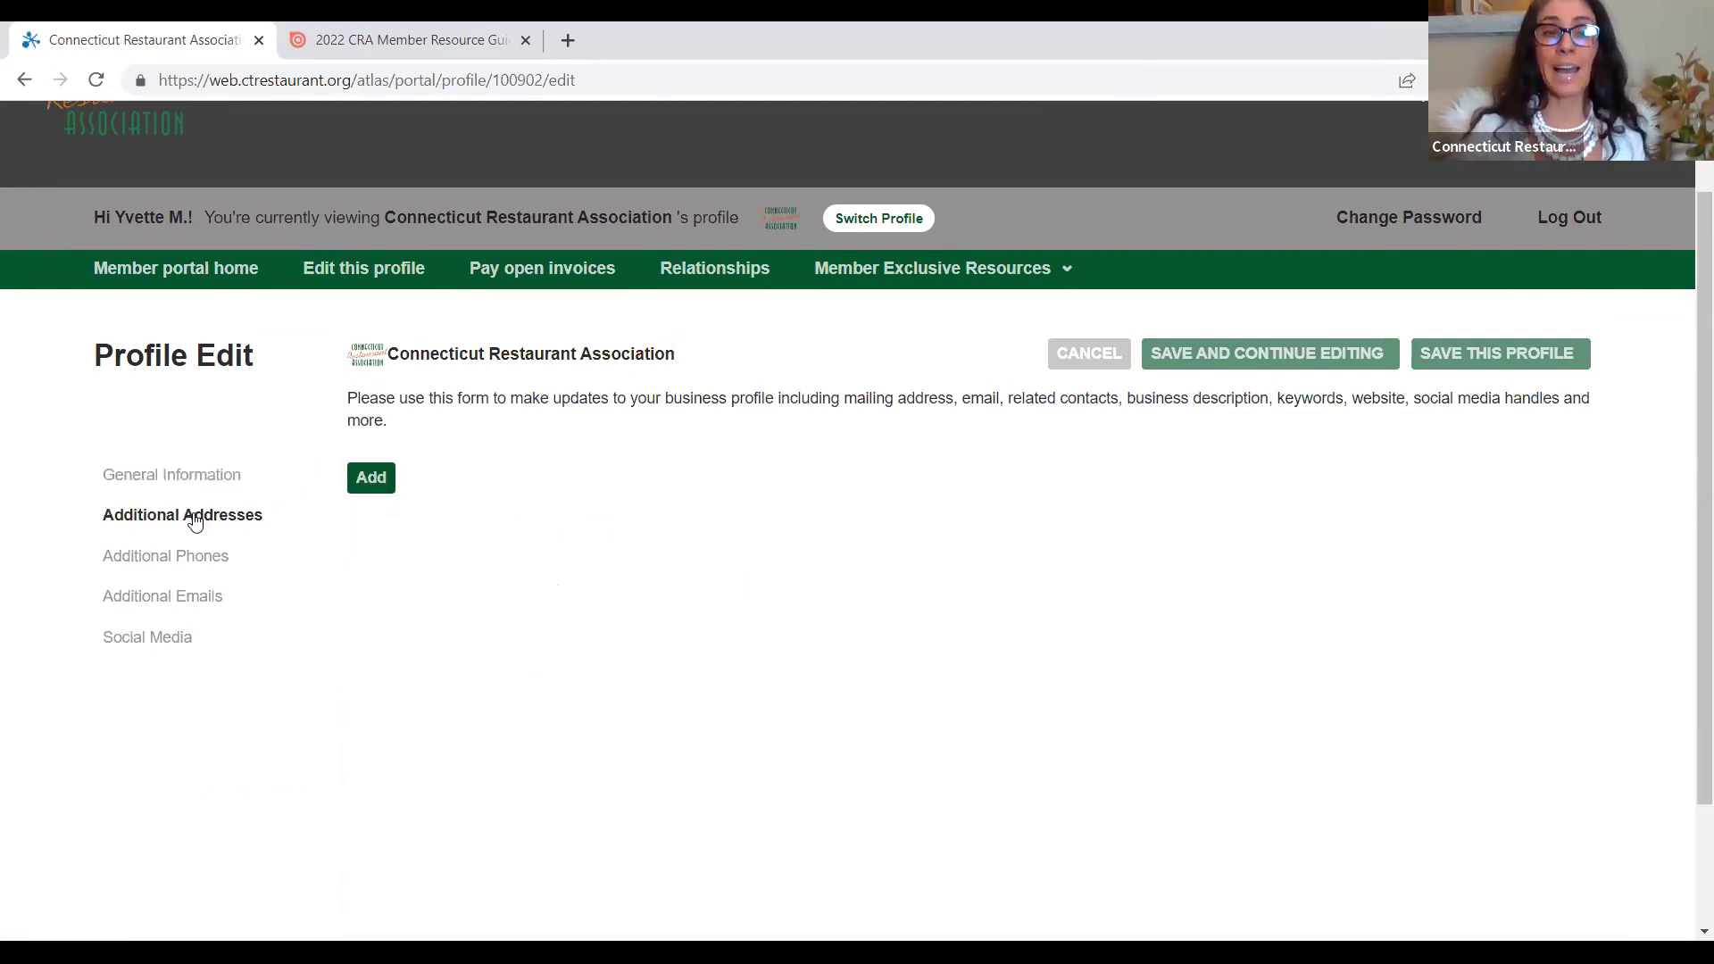
left_click(367, 480)
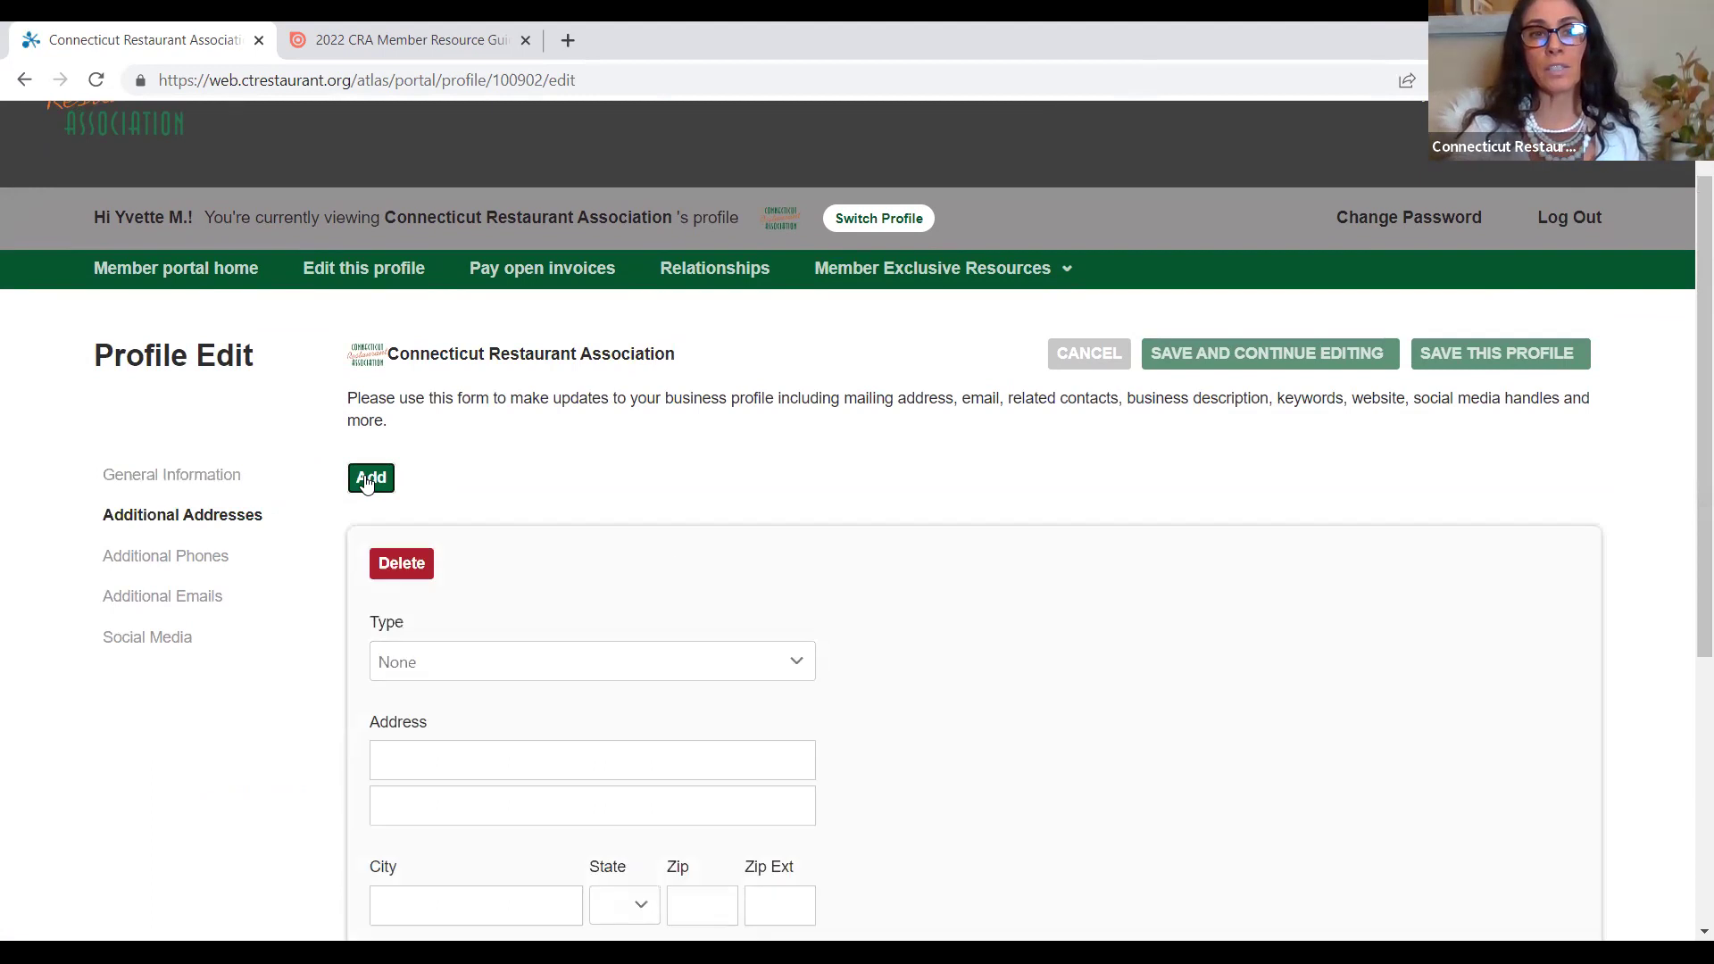
left_click(795, 671)
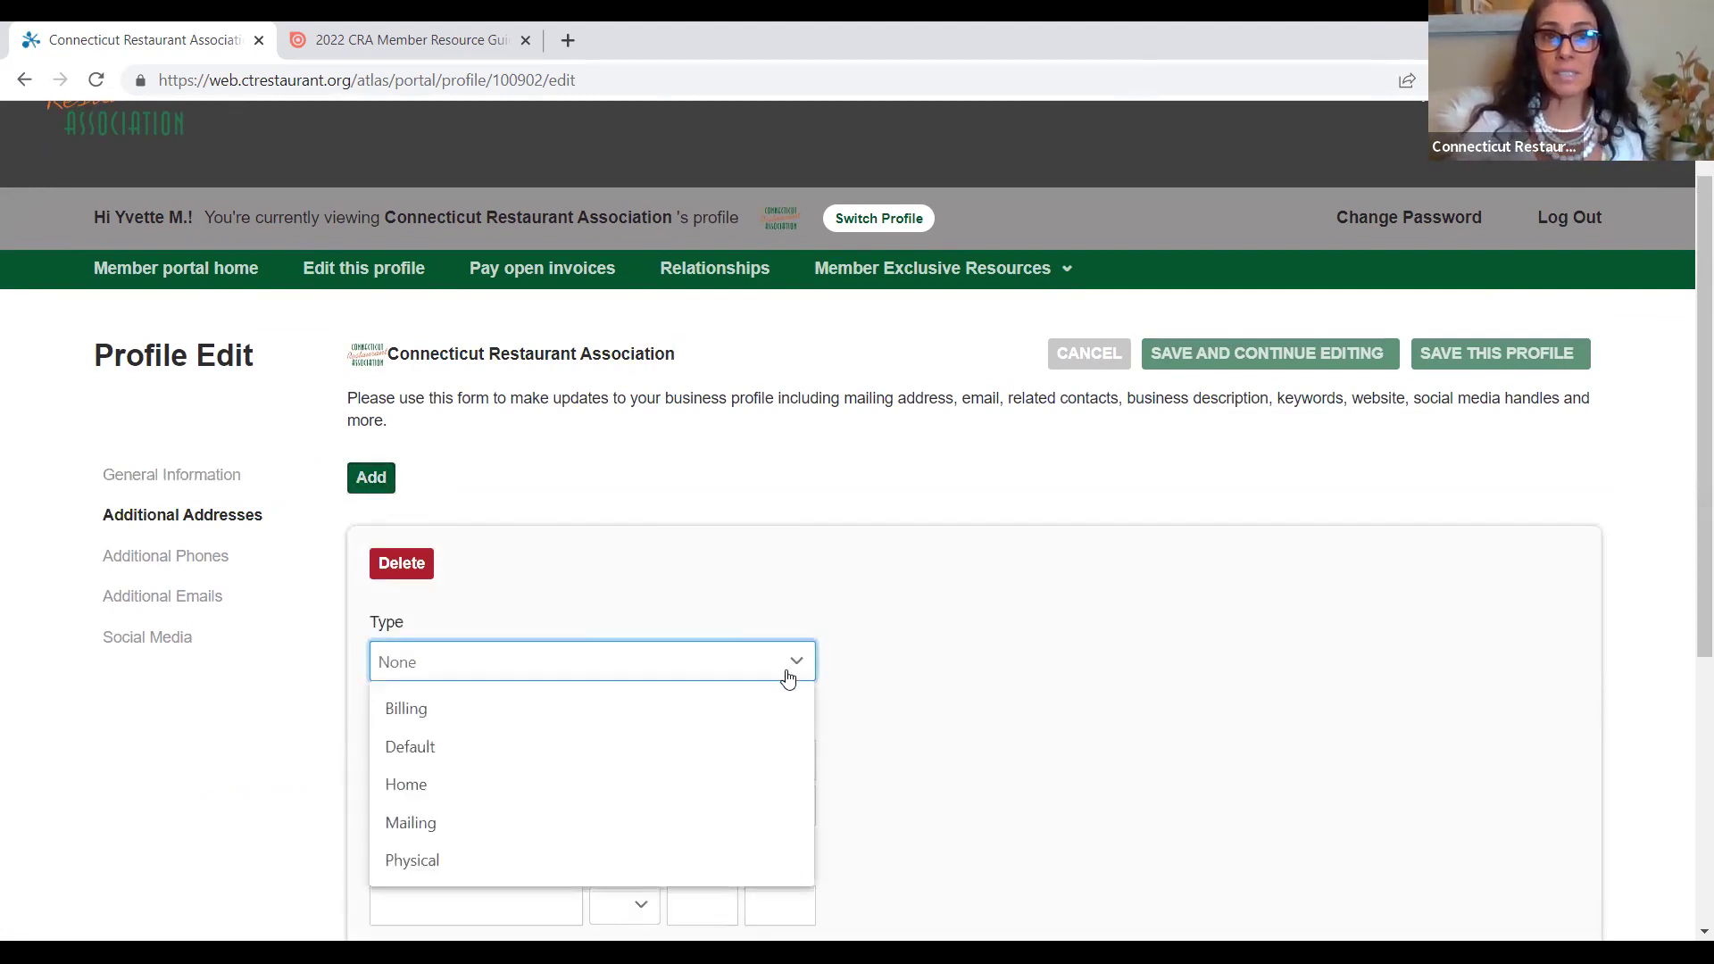
left_click(403, 706)
left_click(997, 624)
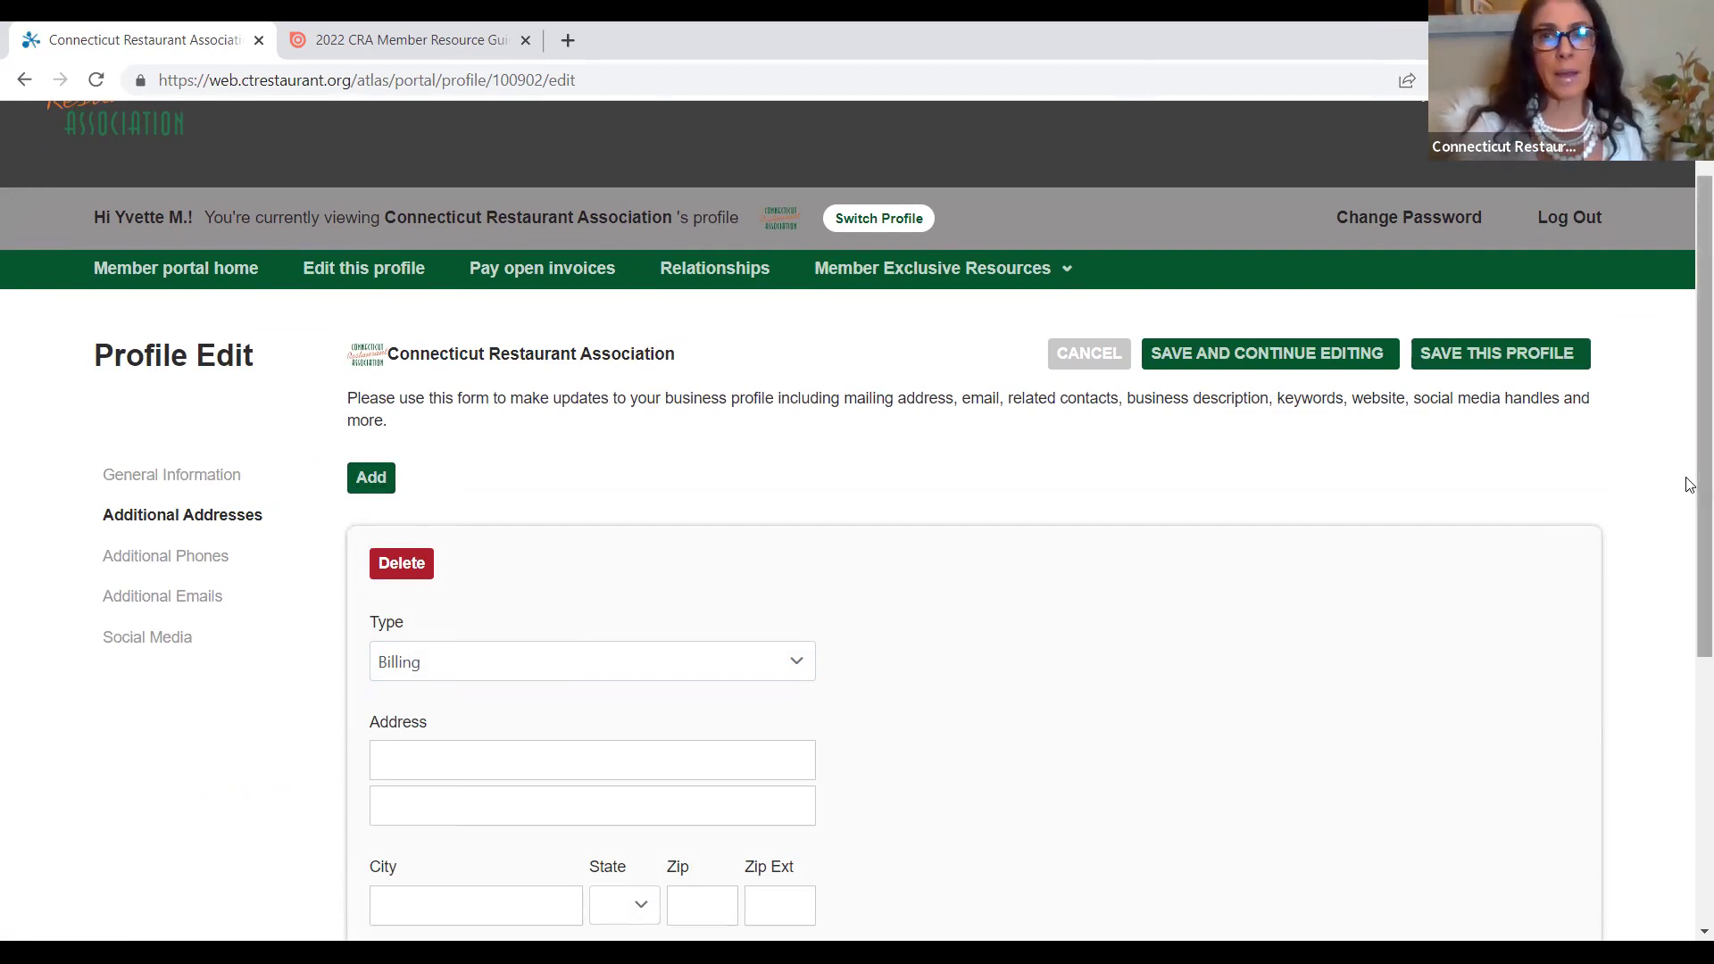
scroll(1689, 478, "down", 1)
scroll(1690, 477, "up", 2)
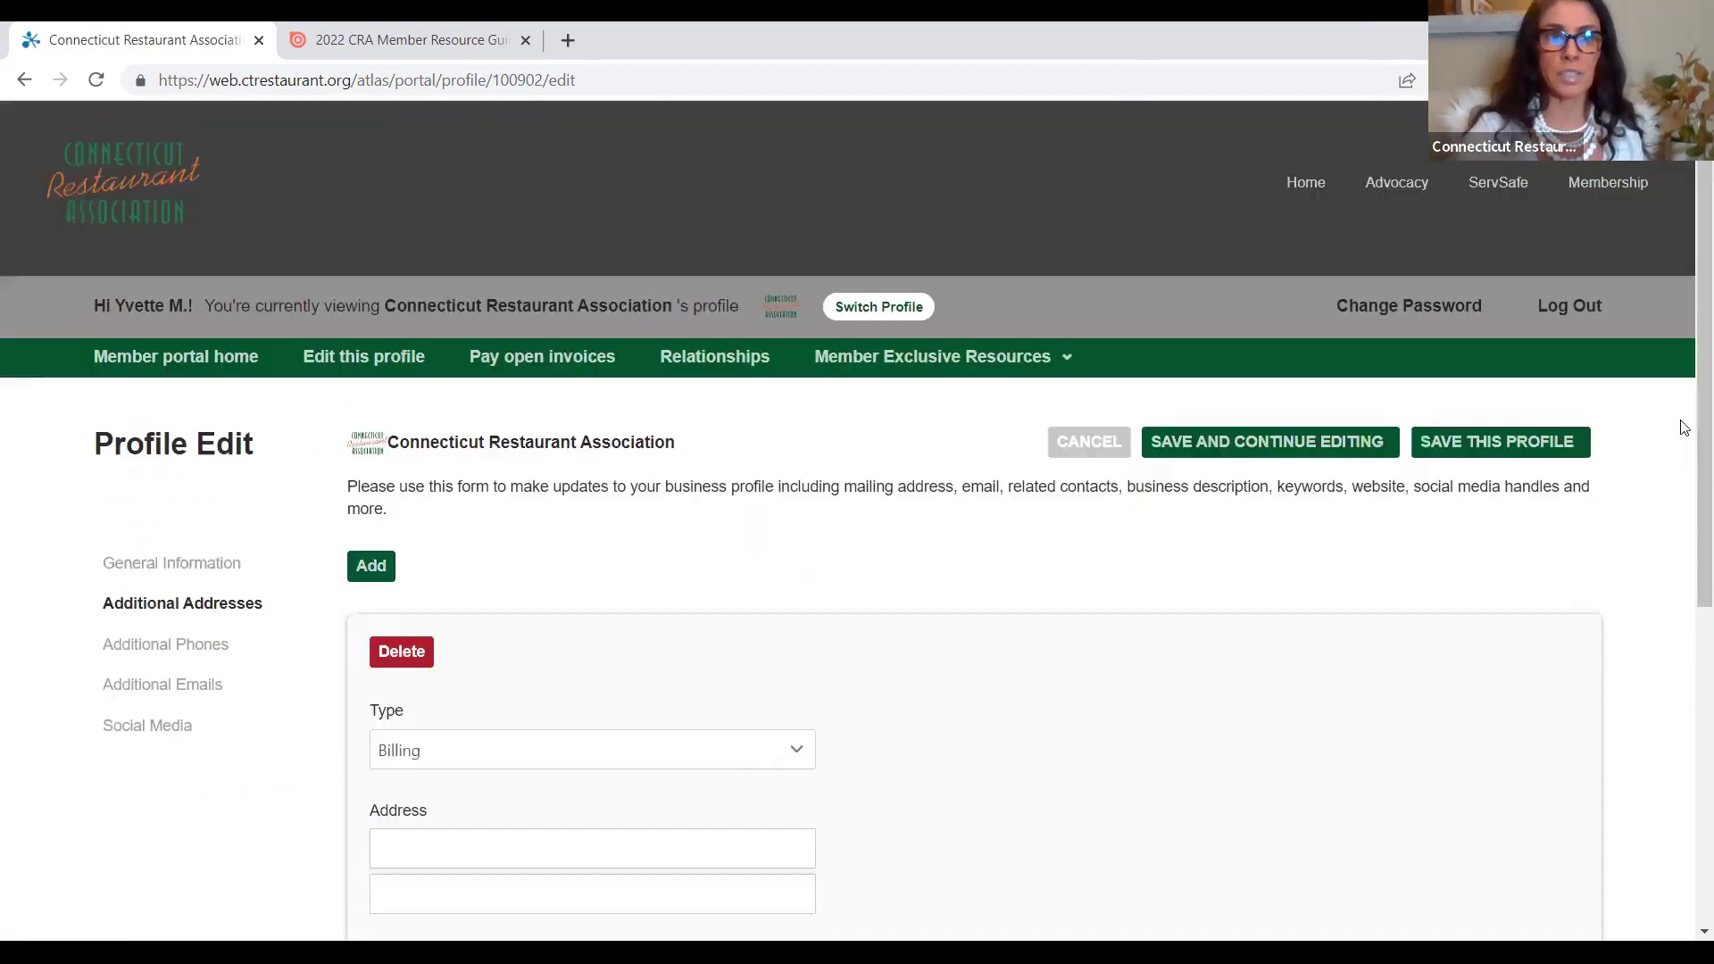
Review the profile's Additional Phones, Additional Emails and Social Media sections, return to General Information, and cancel the profile edit.
left_click(140, 656)
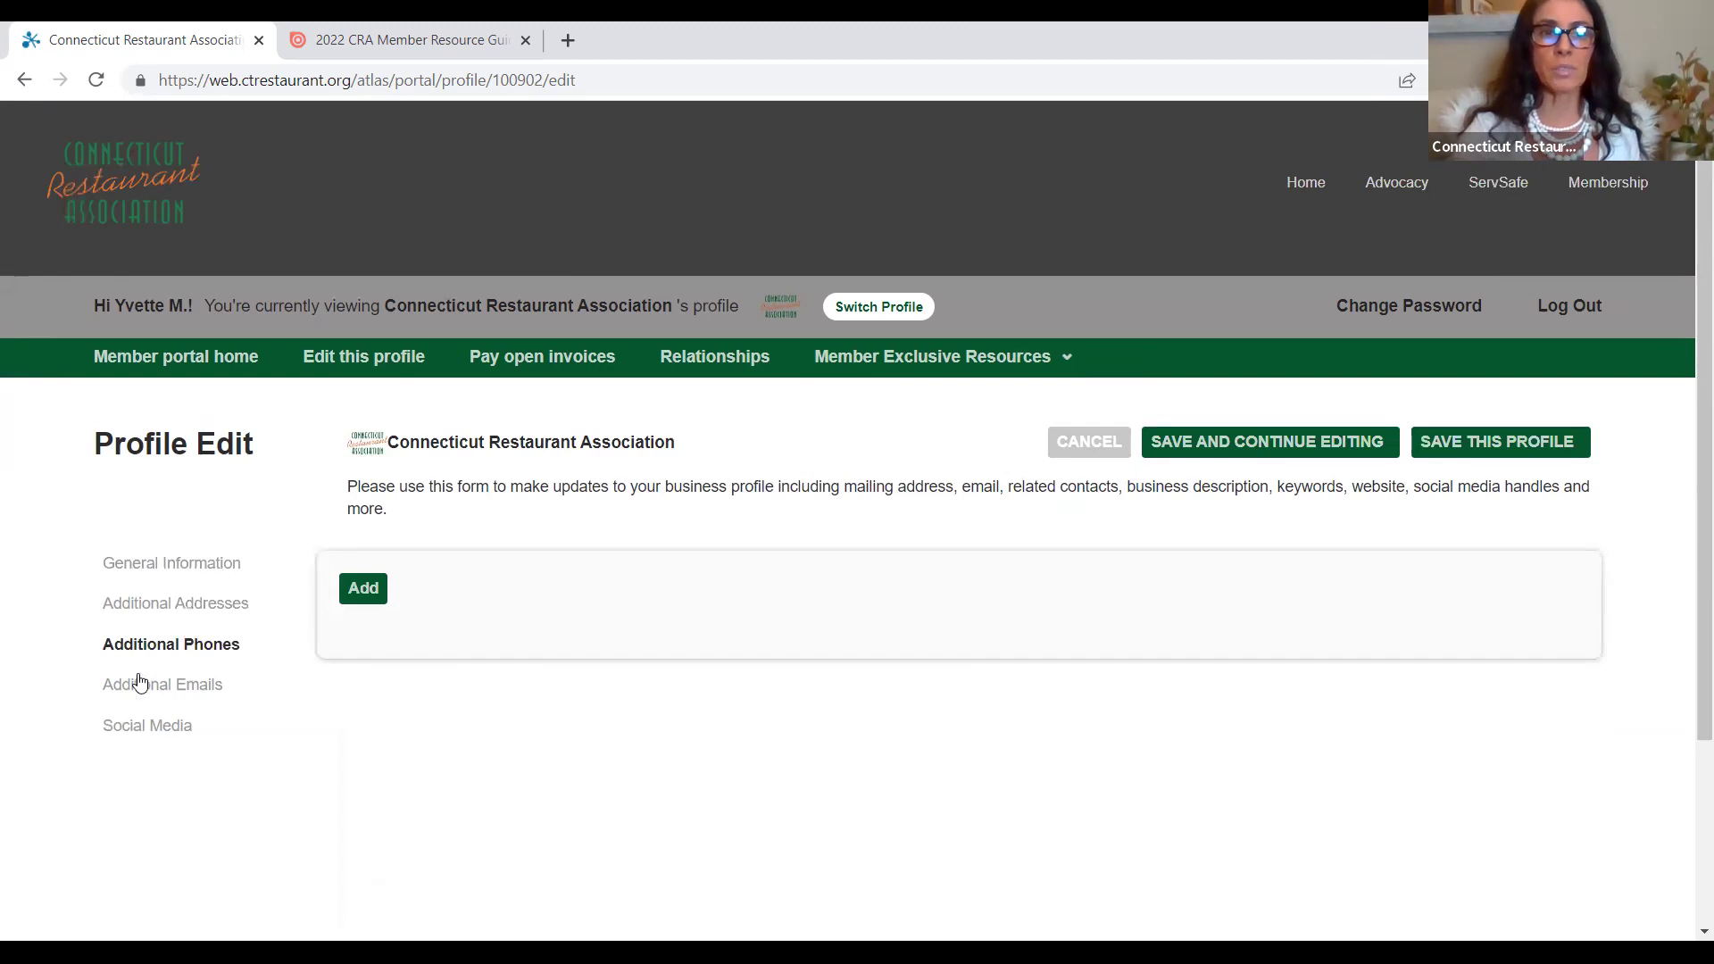
left_click(143, 689)
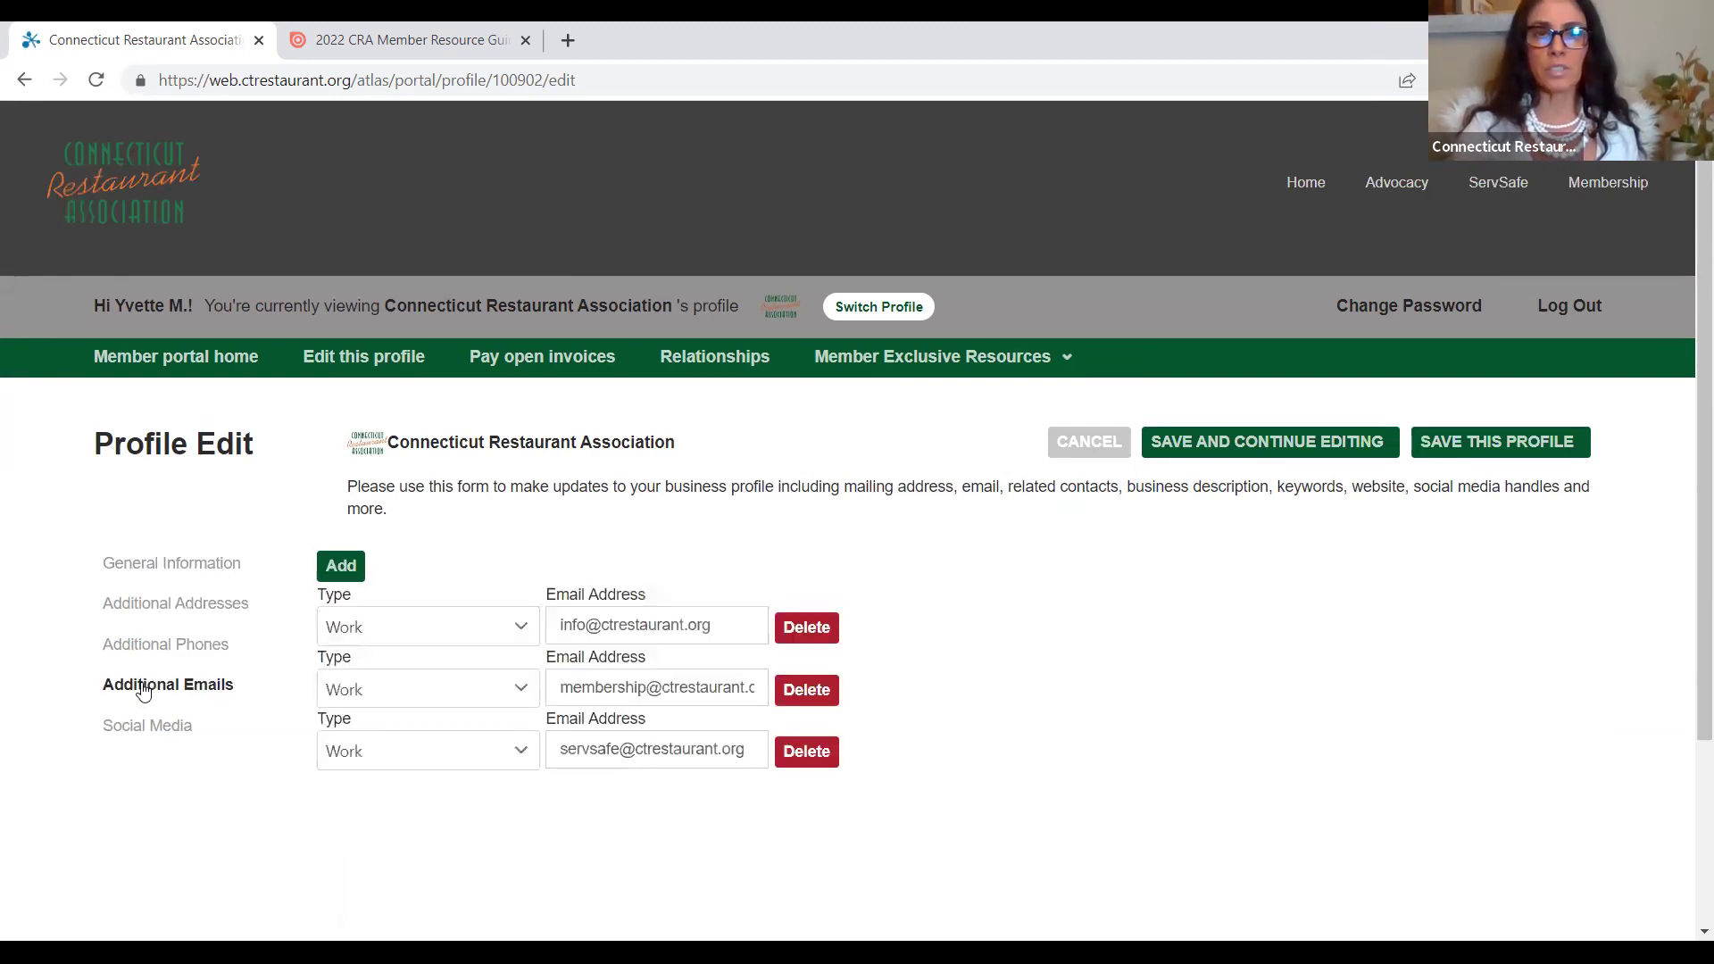
left_click(148, 737)
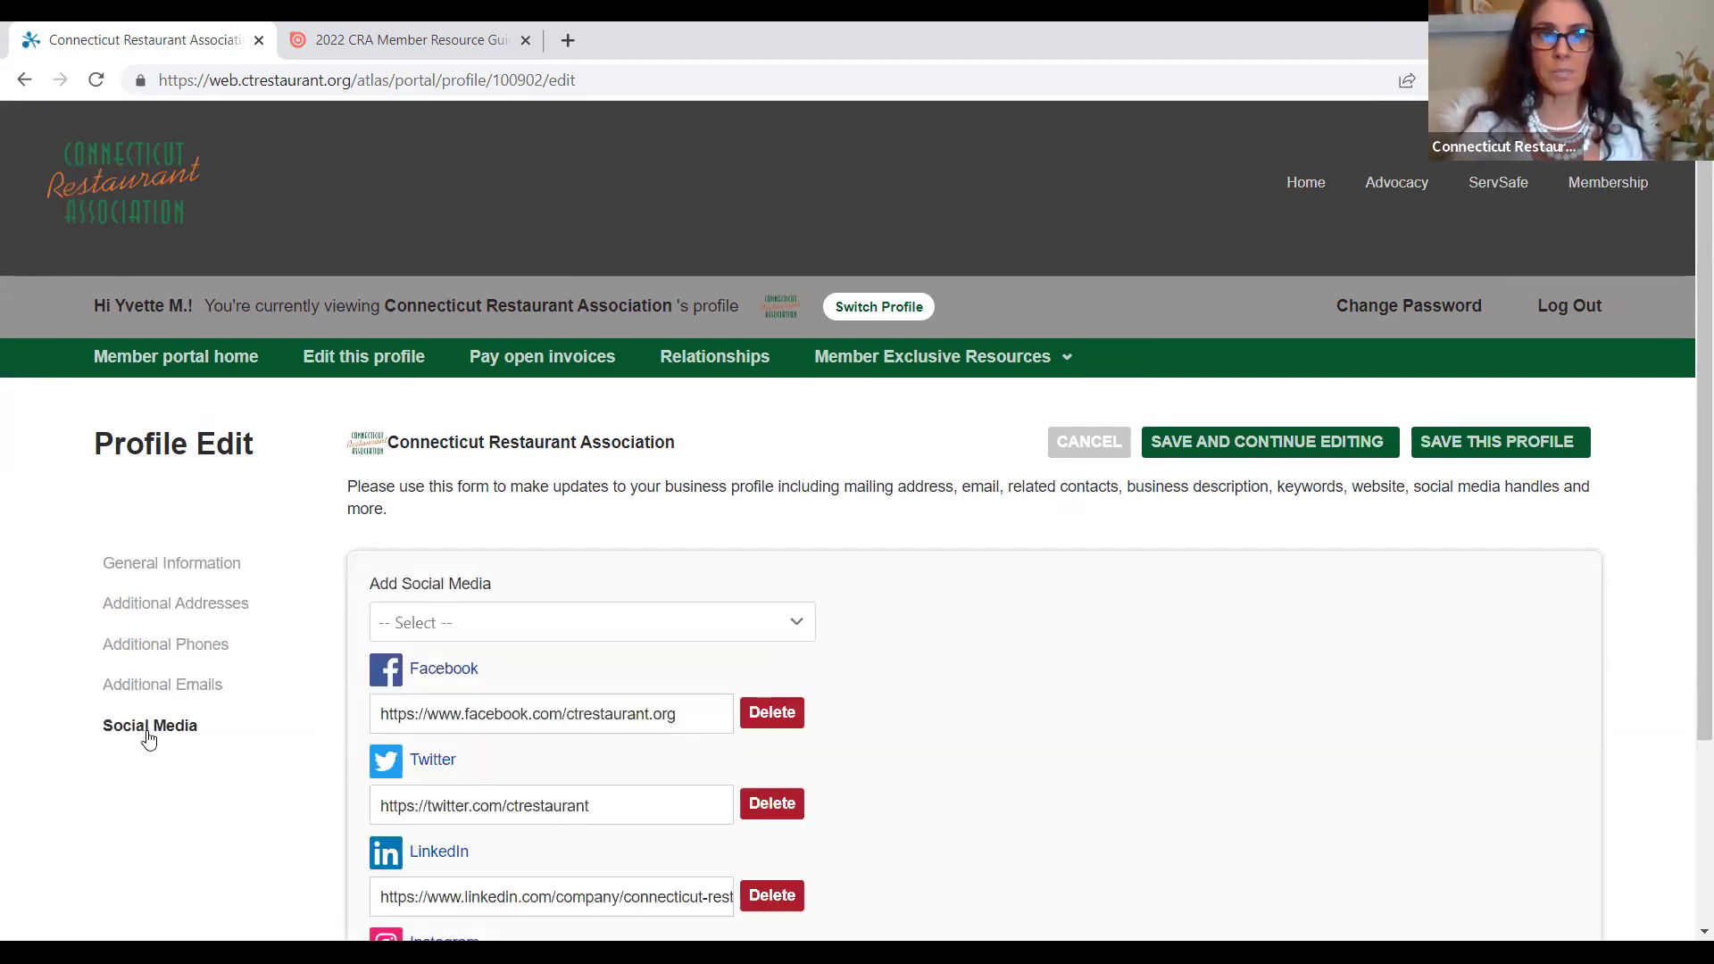
left_click(198, 574)
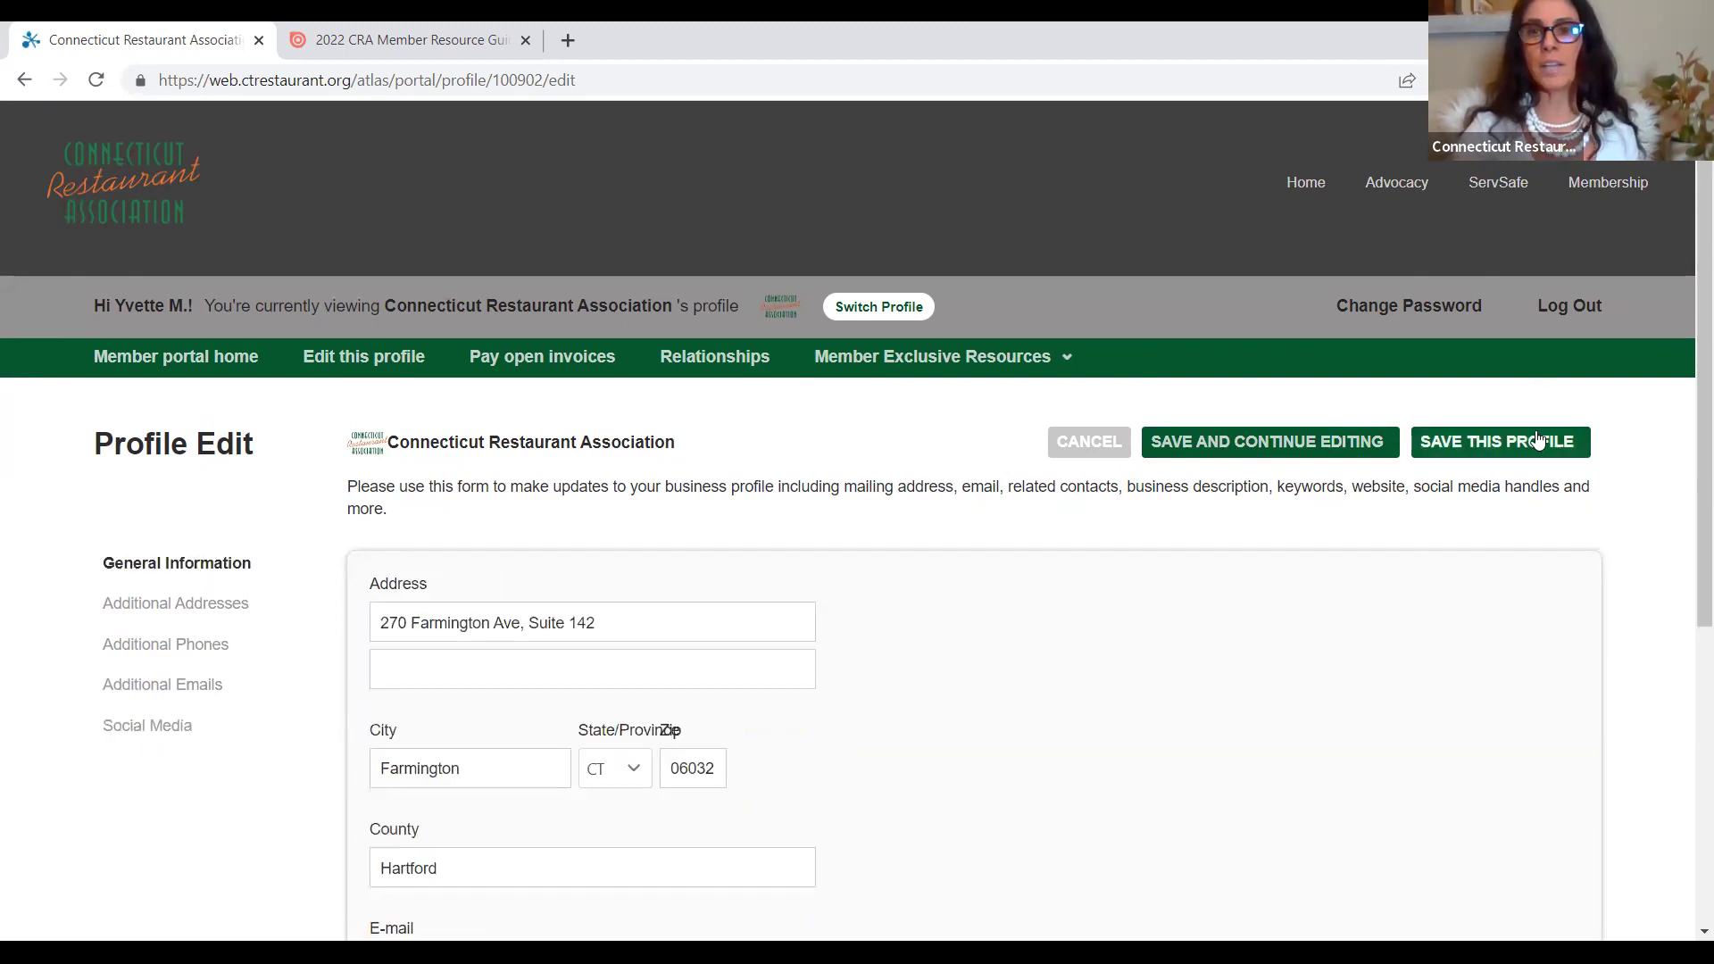
left_click(1094, 443)
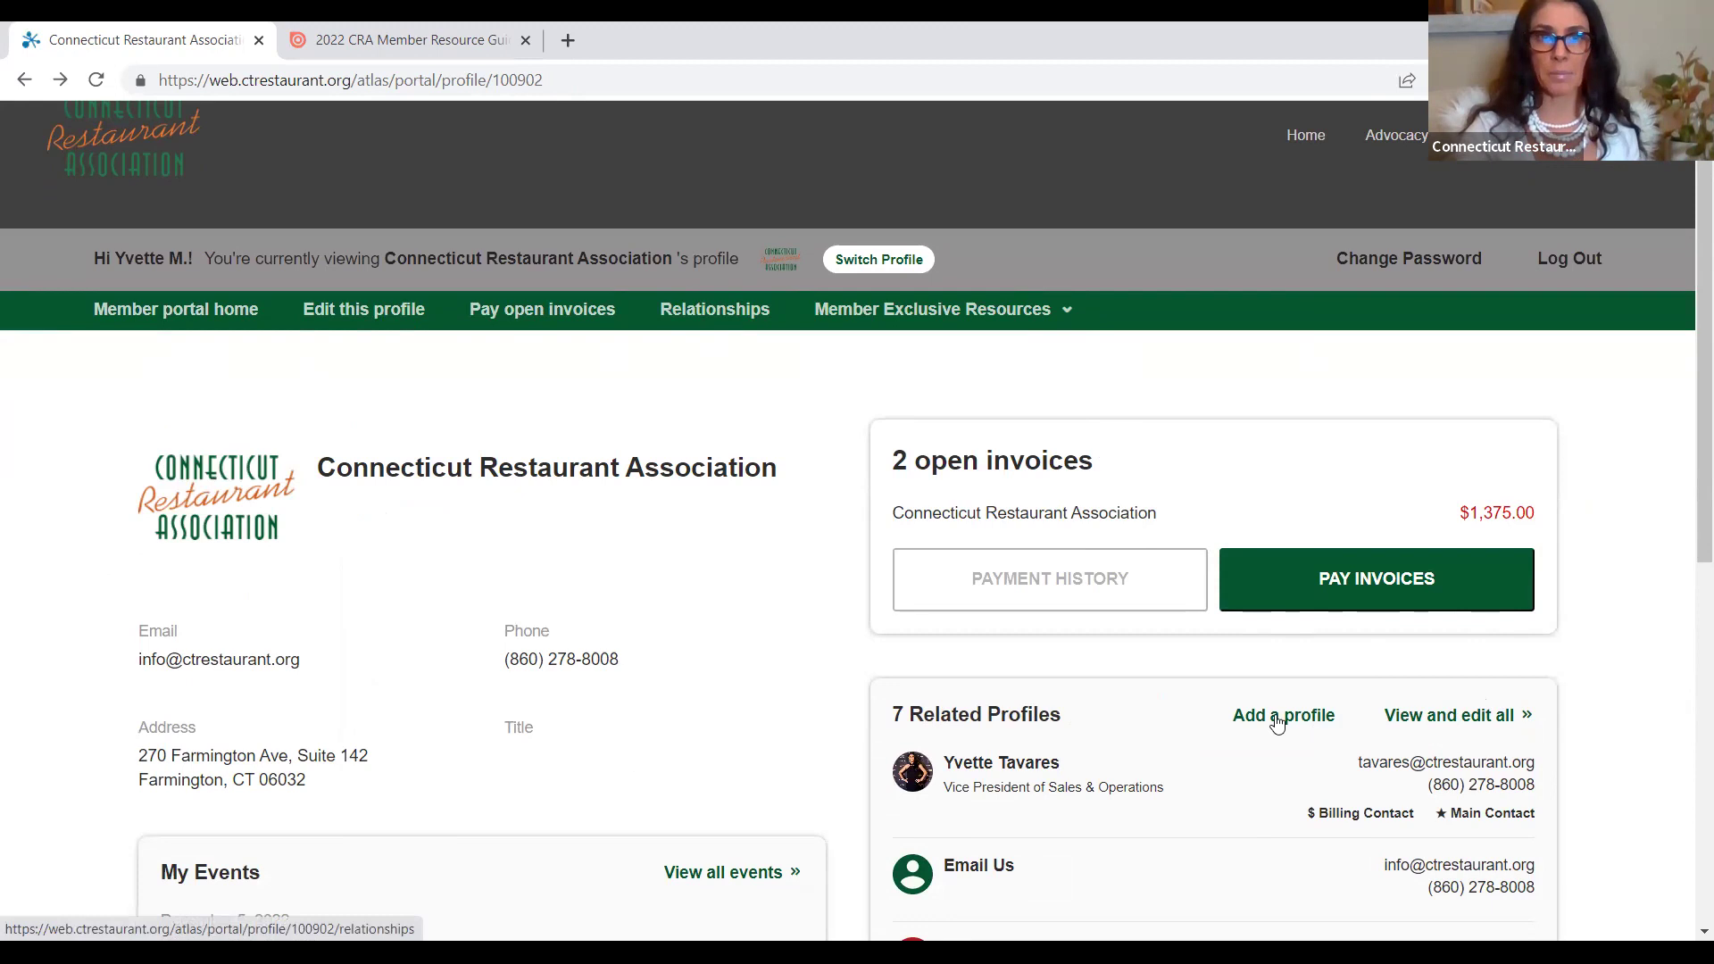
Open the full list of related profiles and show the actions available for the VP of Sales & Operations.
scroll(1687, 522, "down", 3)
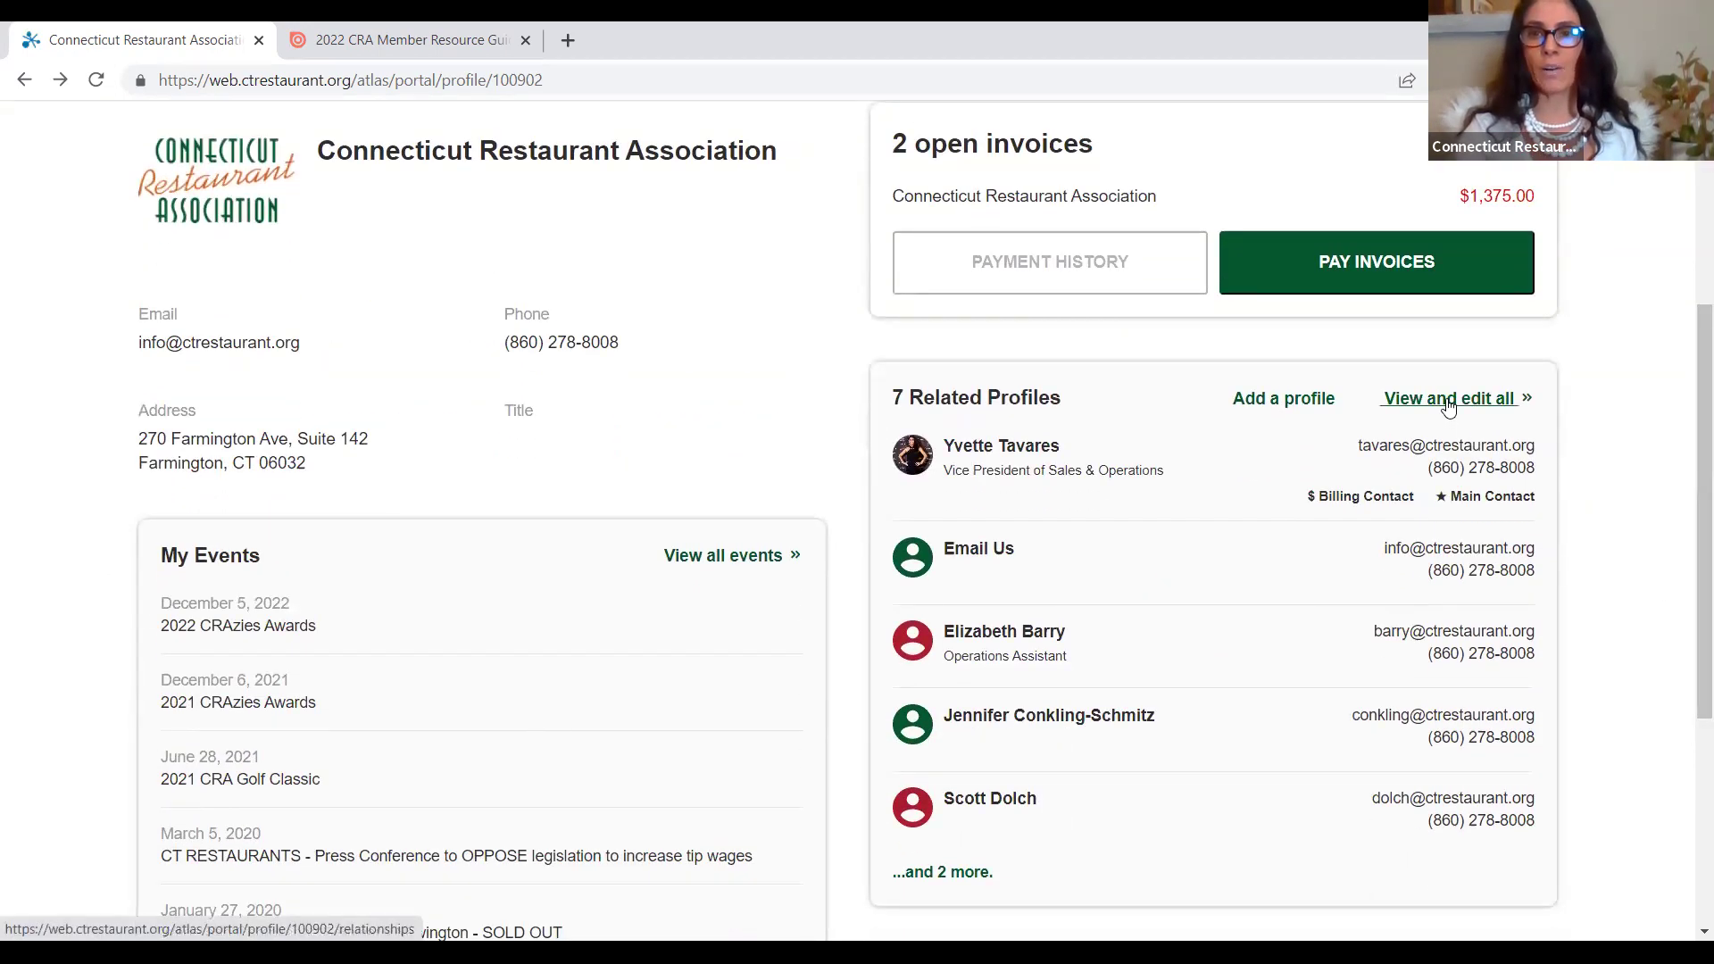
left_click(1448, 399)
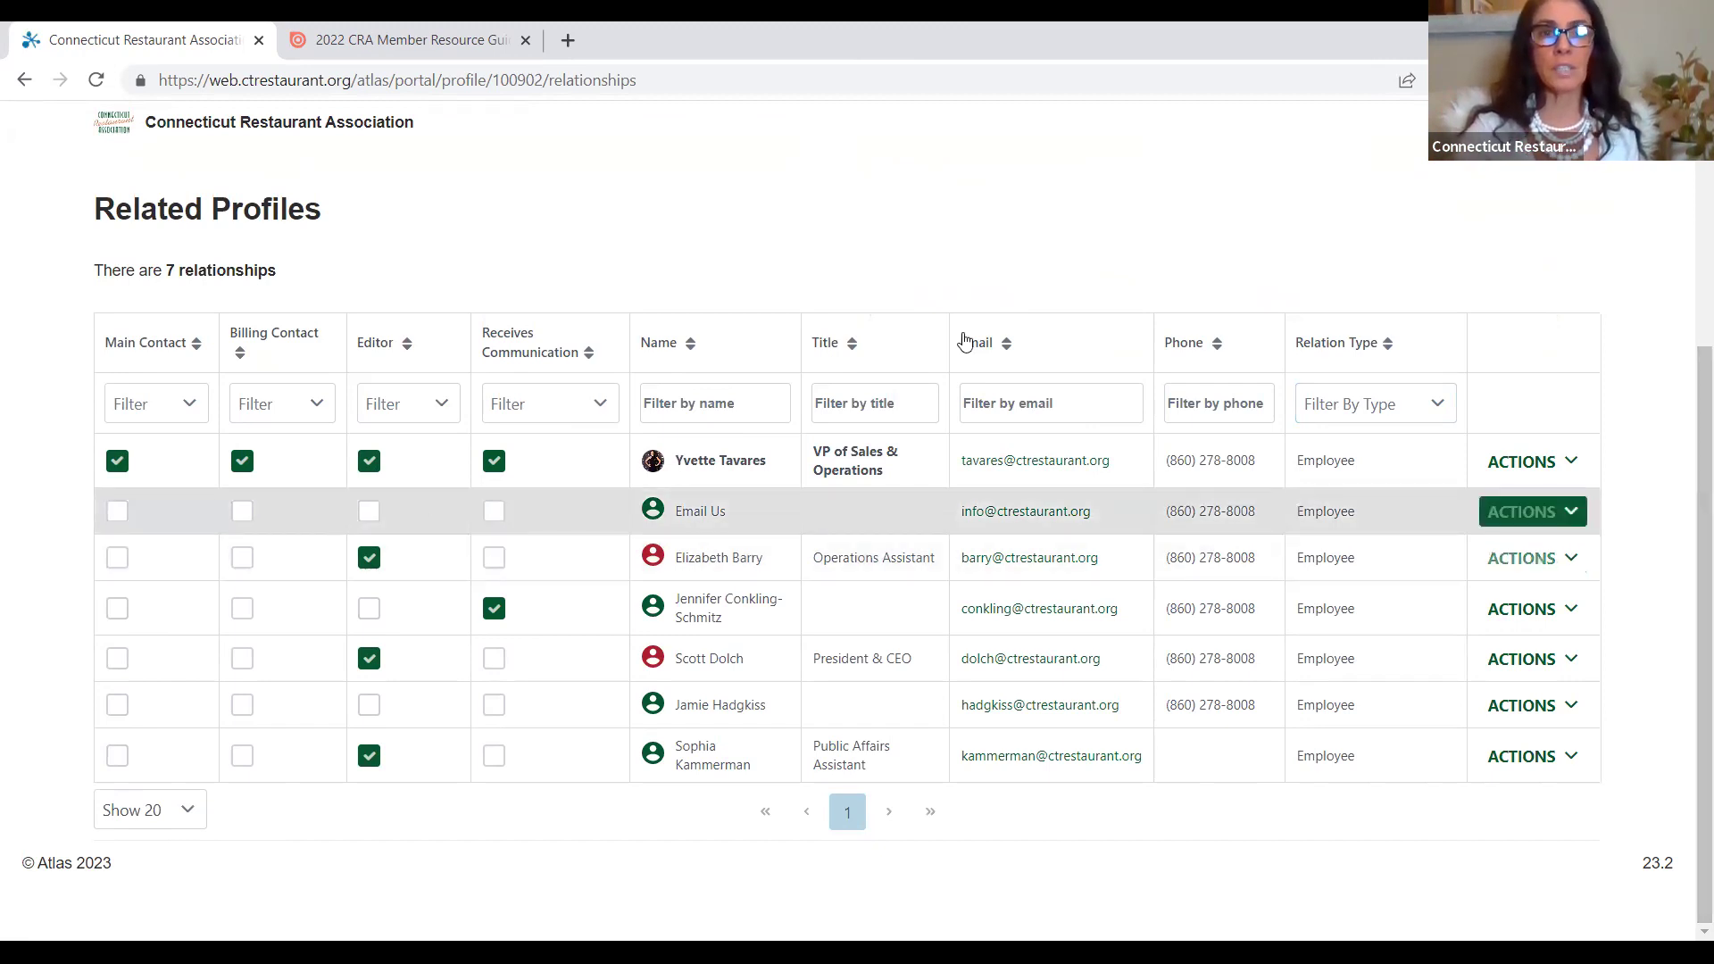
left_click(1548, 464)
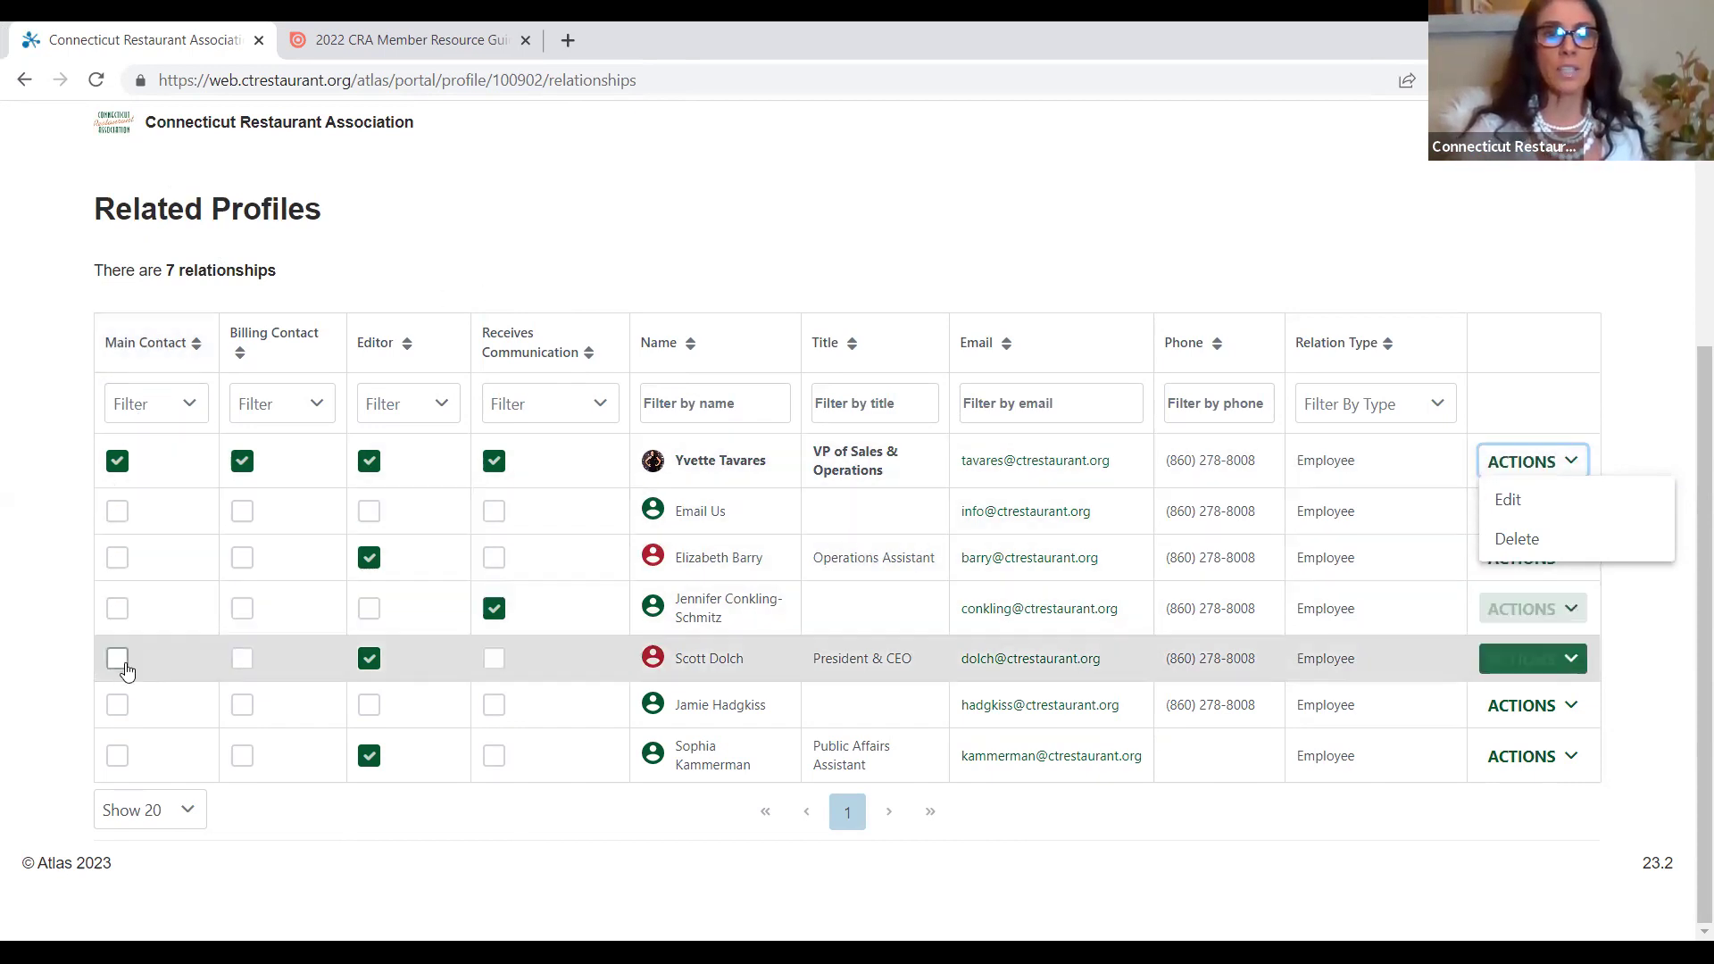
Reassign the main contact and billing contact roles to other employees, returning each role to the VP of Sales & Operations.
left_click(116, 658)
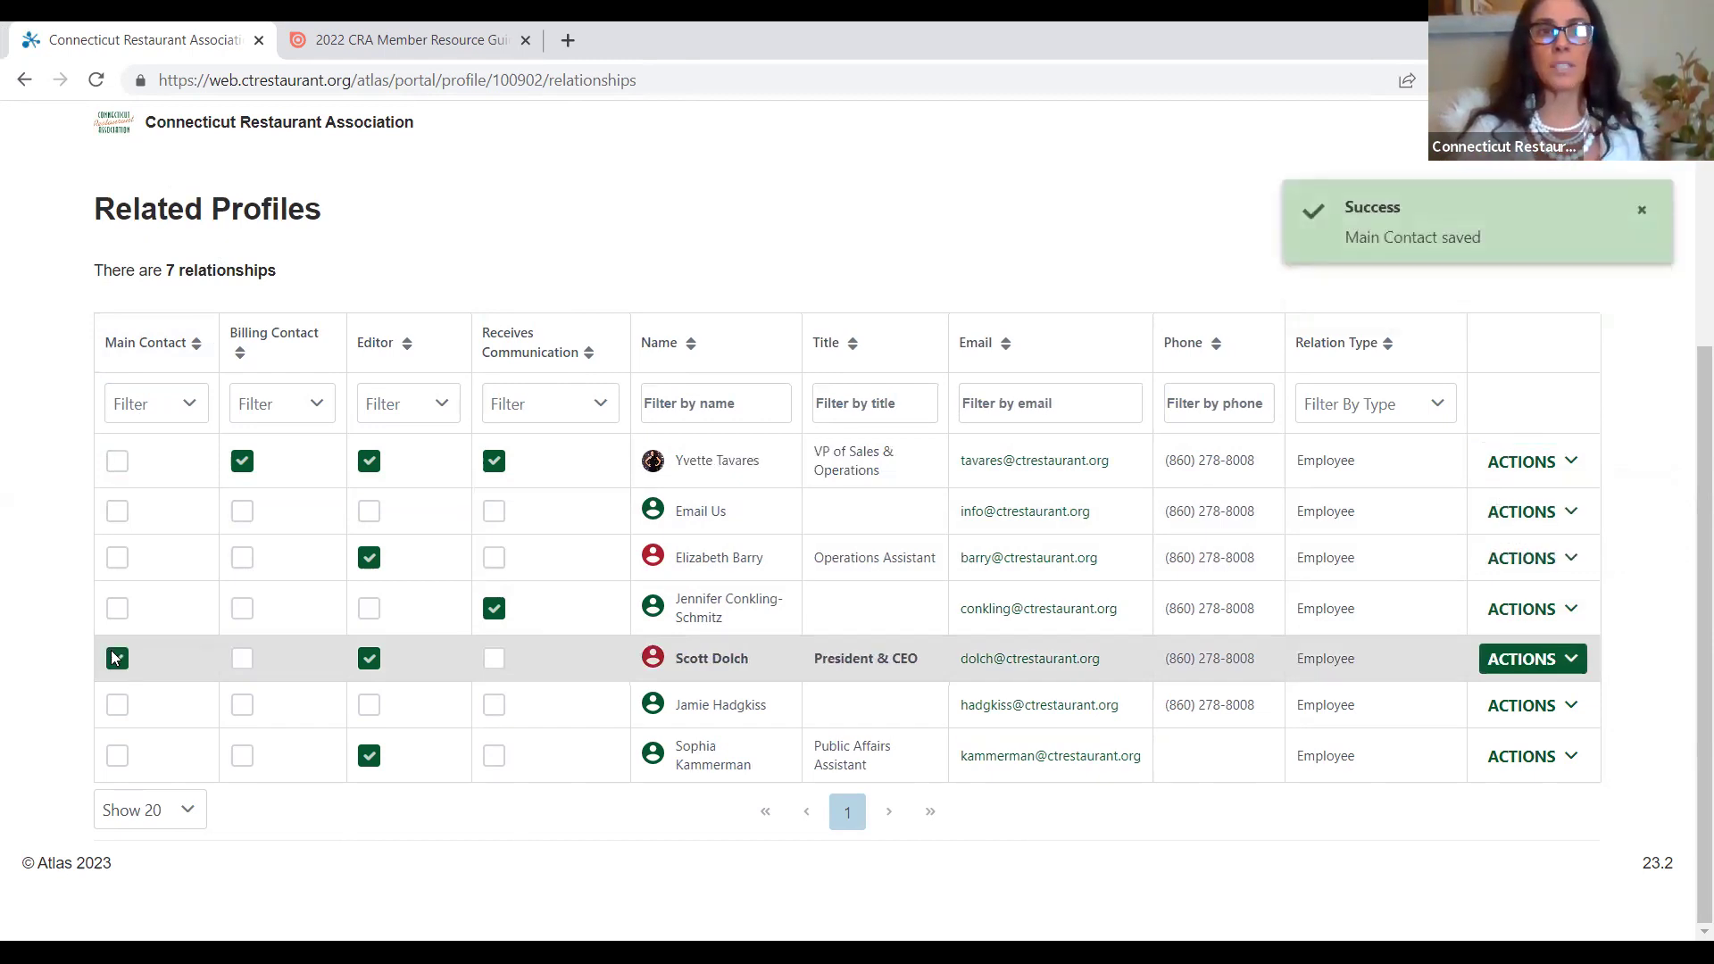
left_click(116, 462)
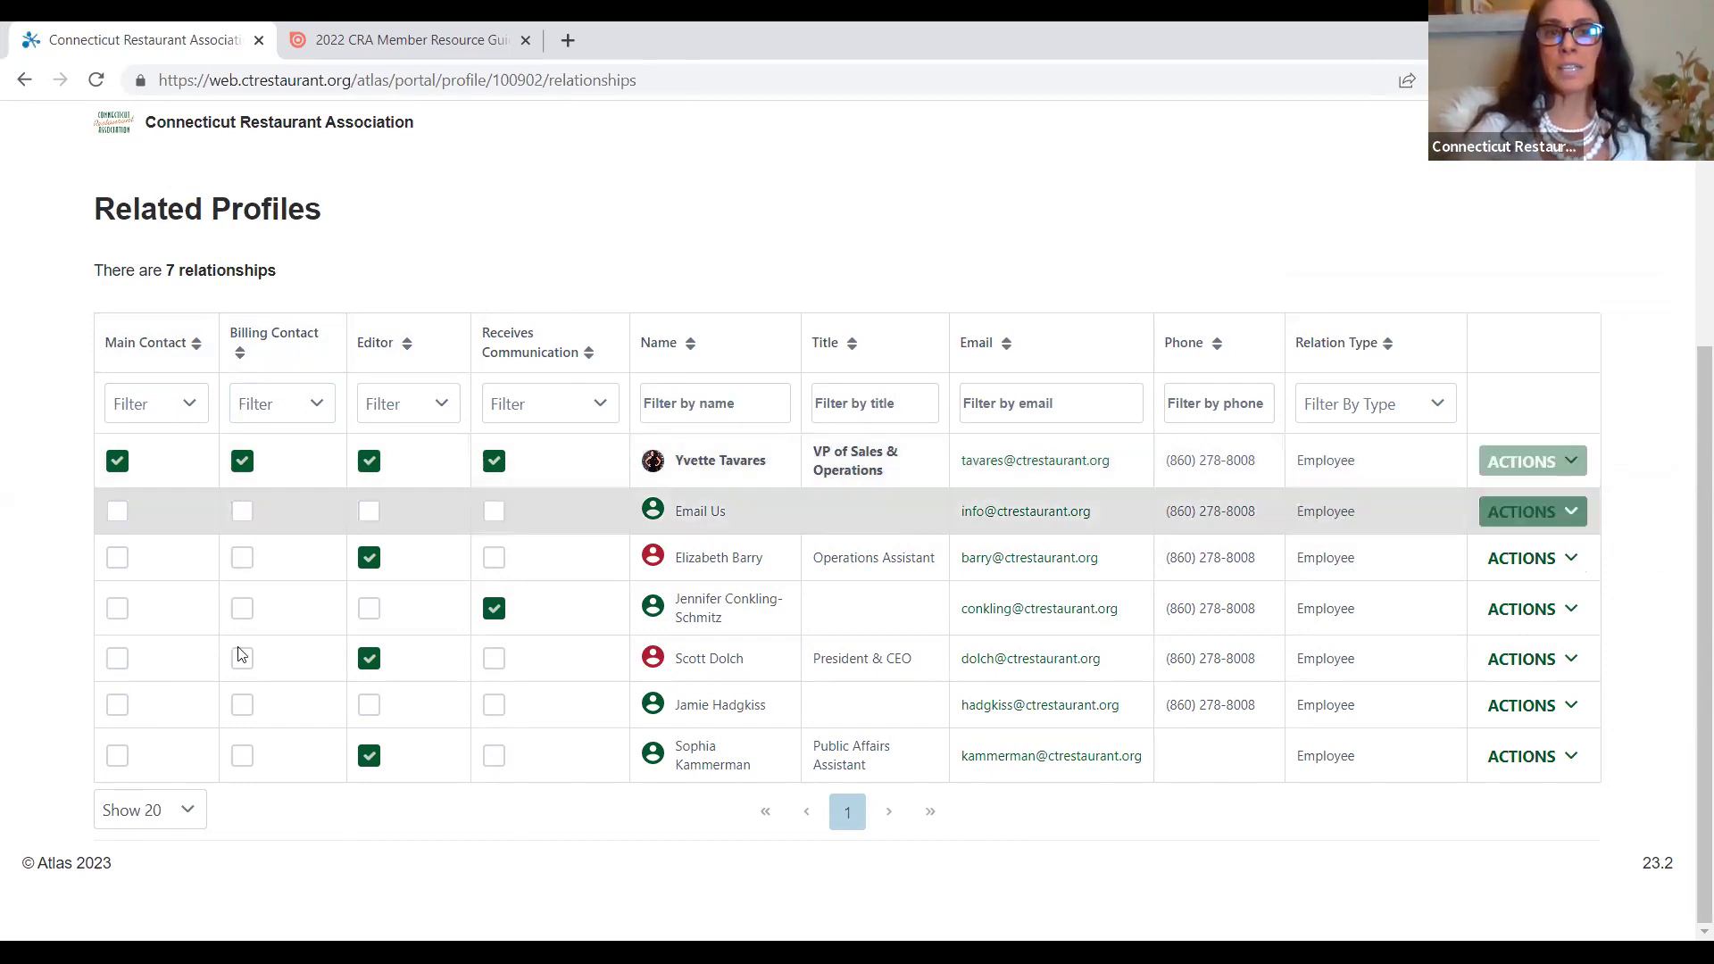
left_click(242, 706)
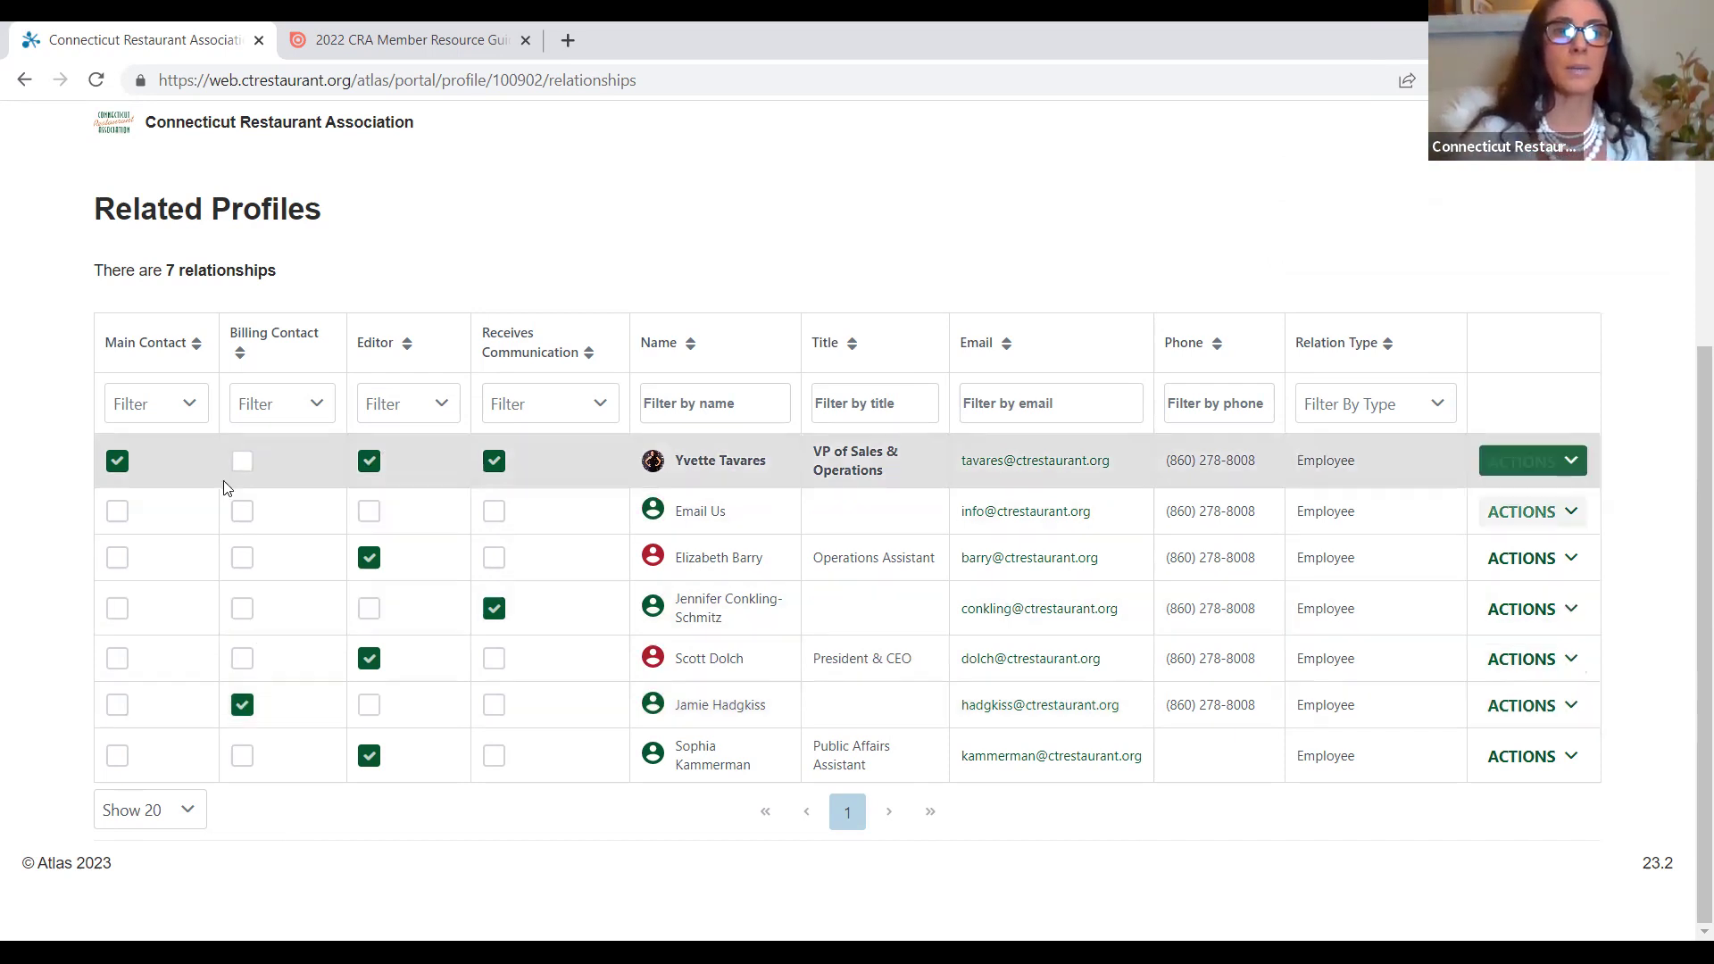
left_click(241, 461)
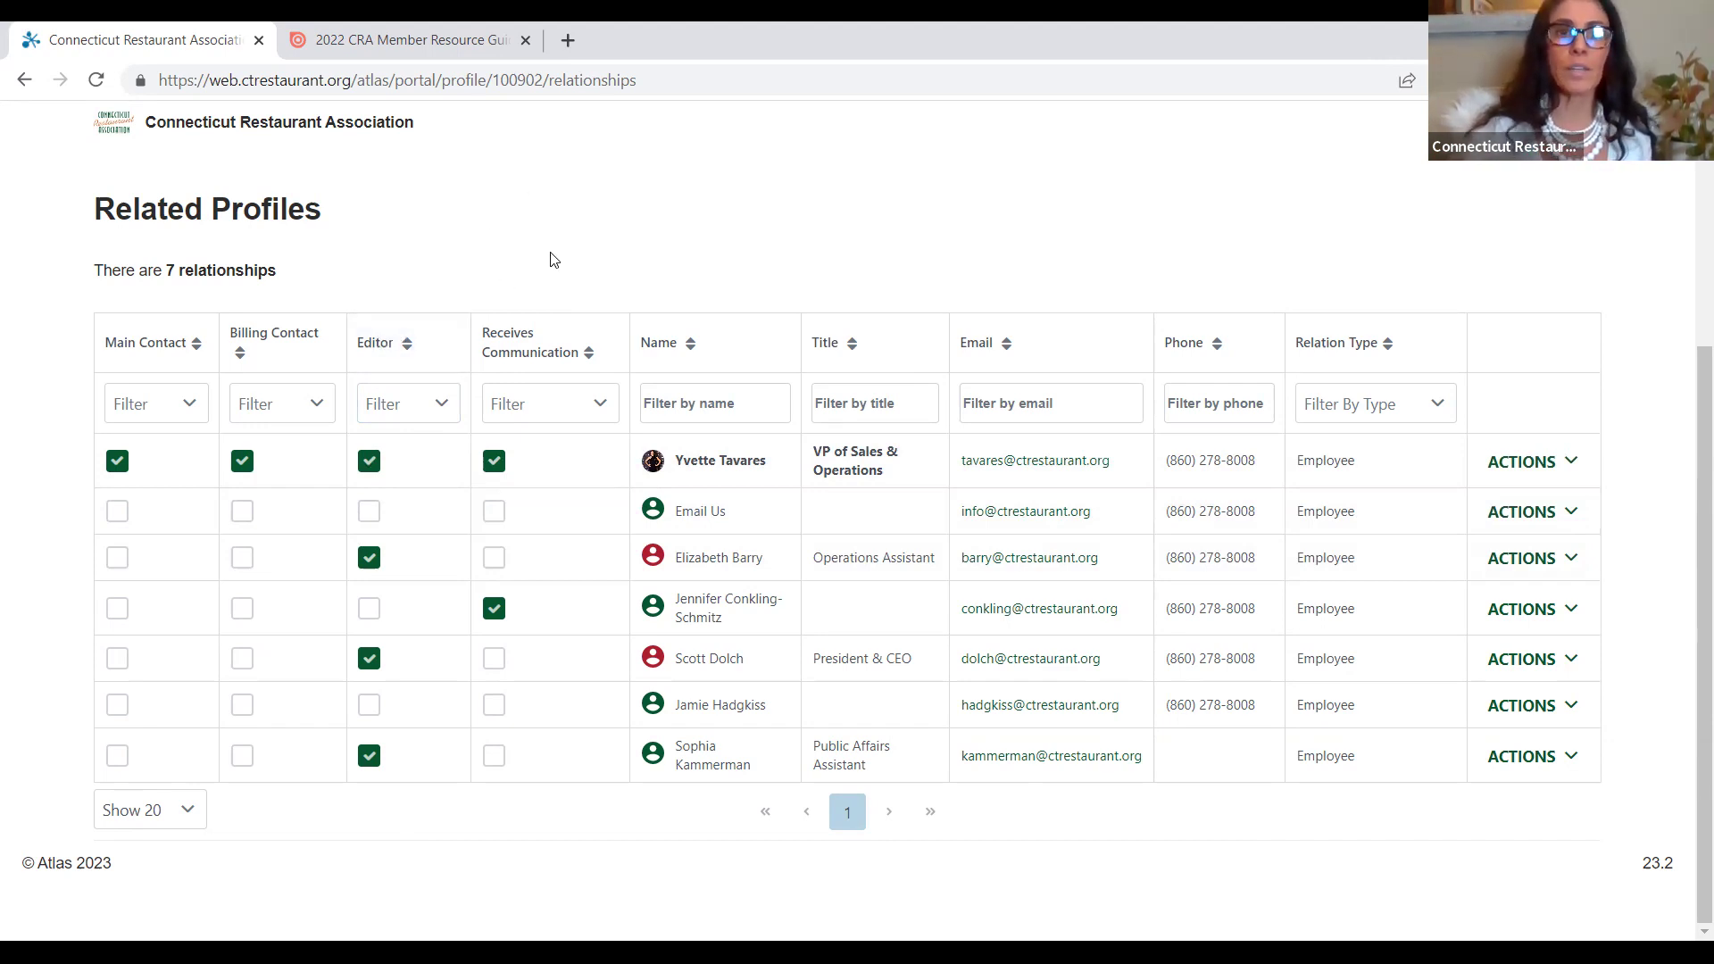
Turn on Receives Communication for the Email Us, Operations Assistant and President & CEO profiles, and turn it off again for all three.
left_click(492, 520)
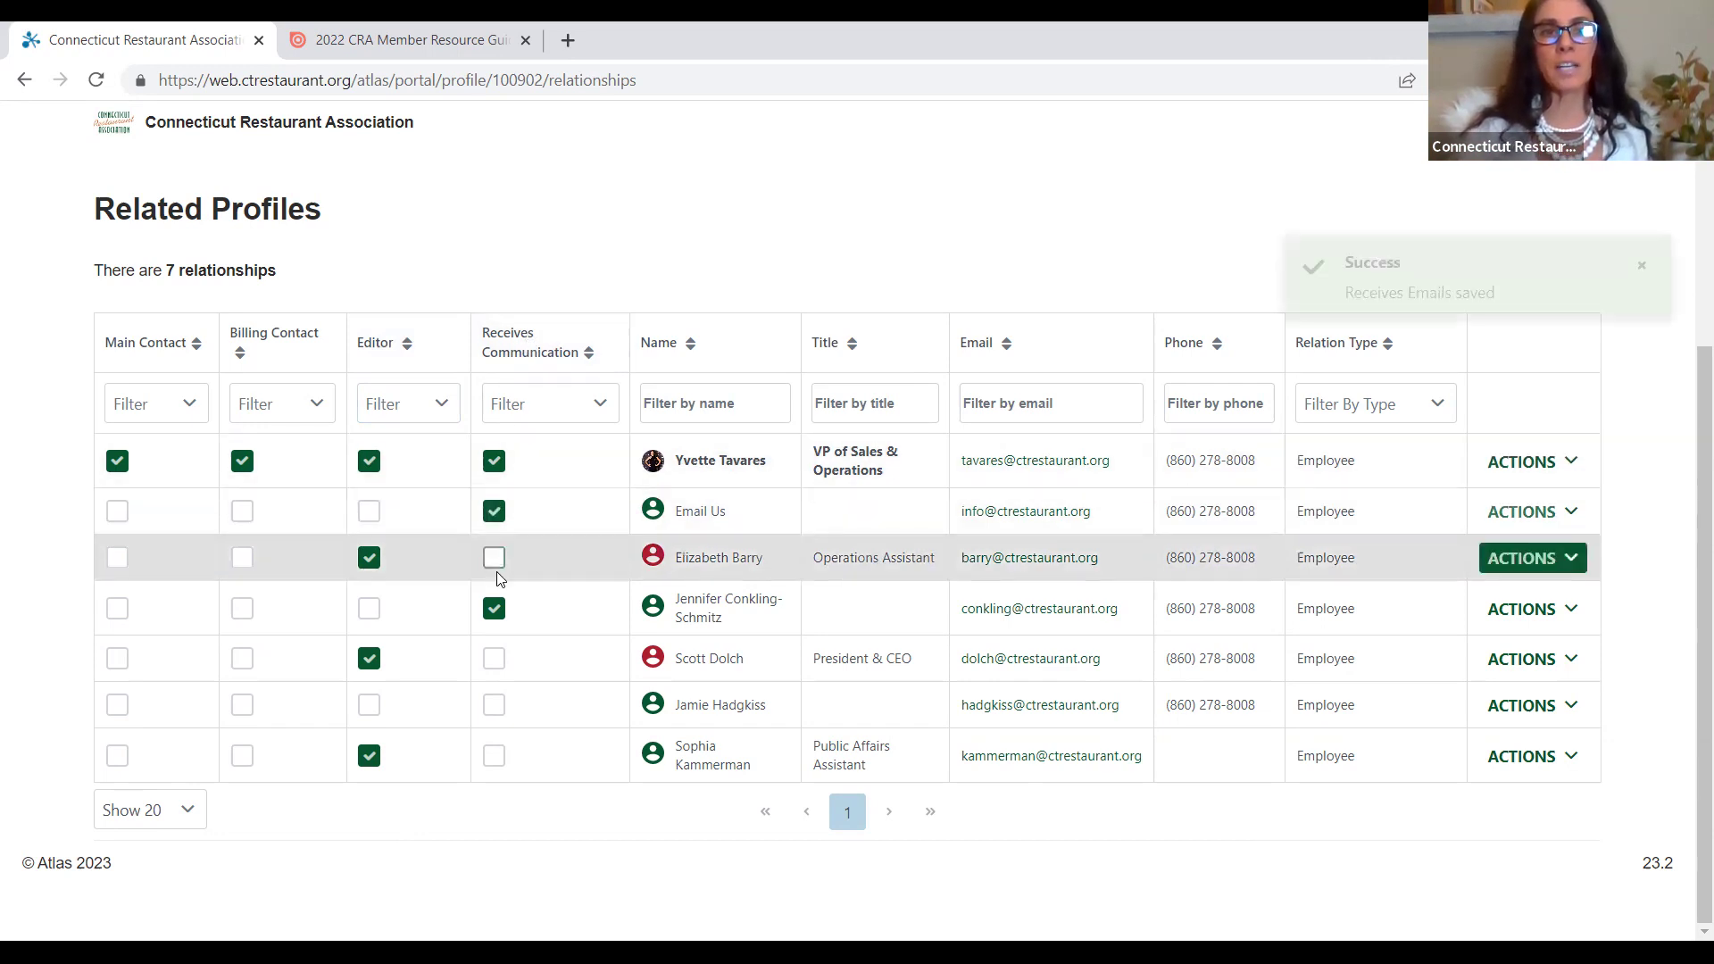
left_click(494, 558)
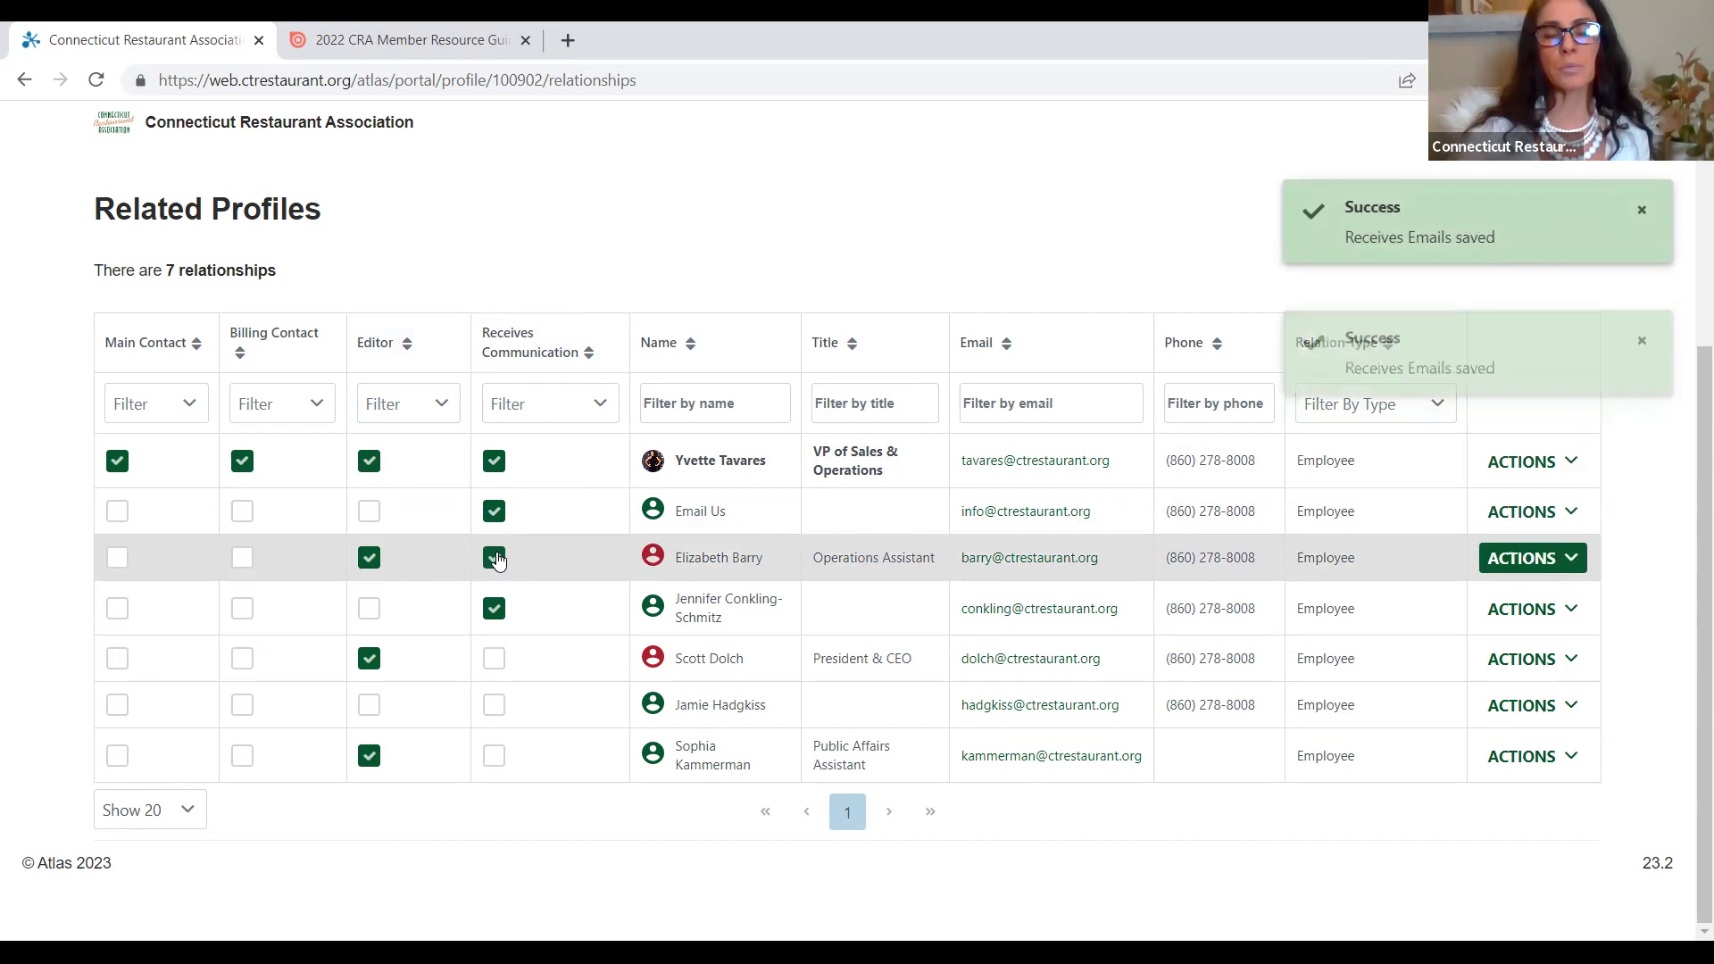
left_click(495, 657)
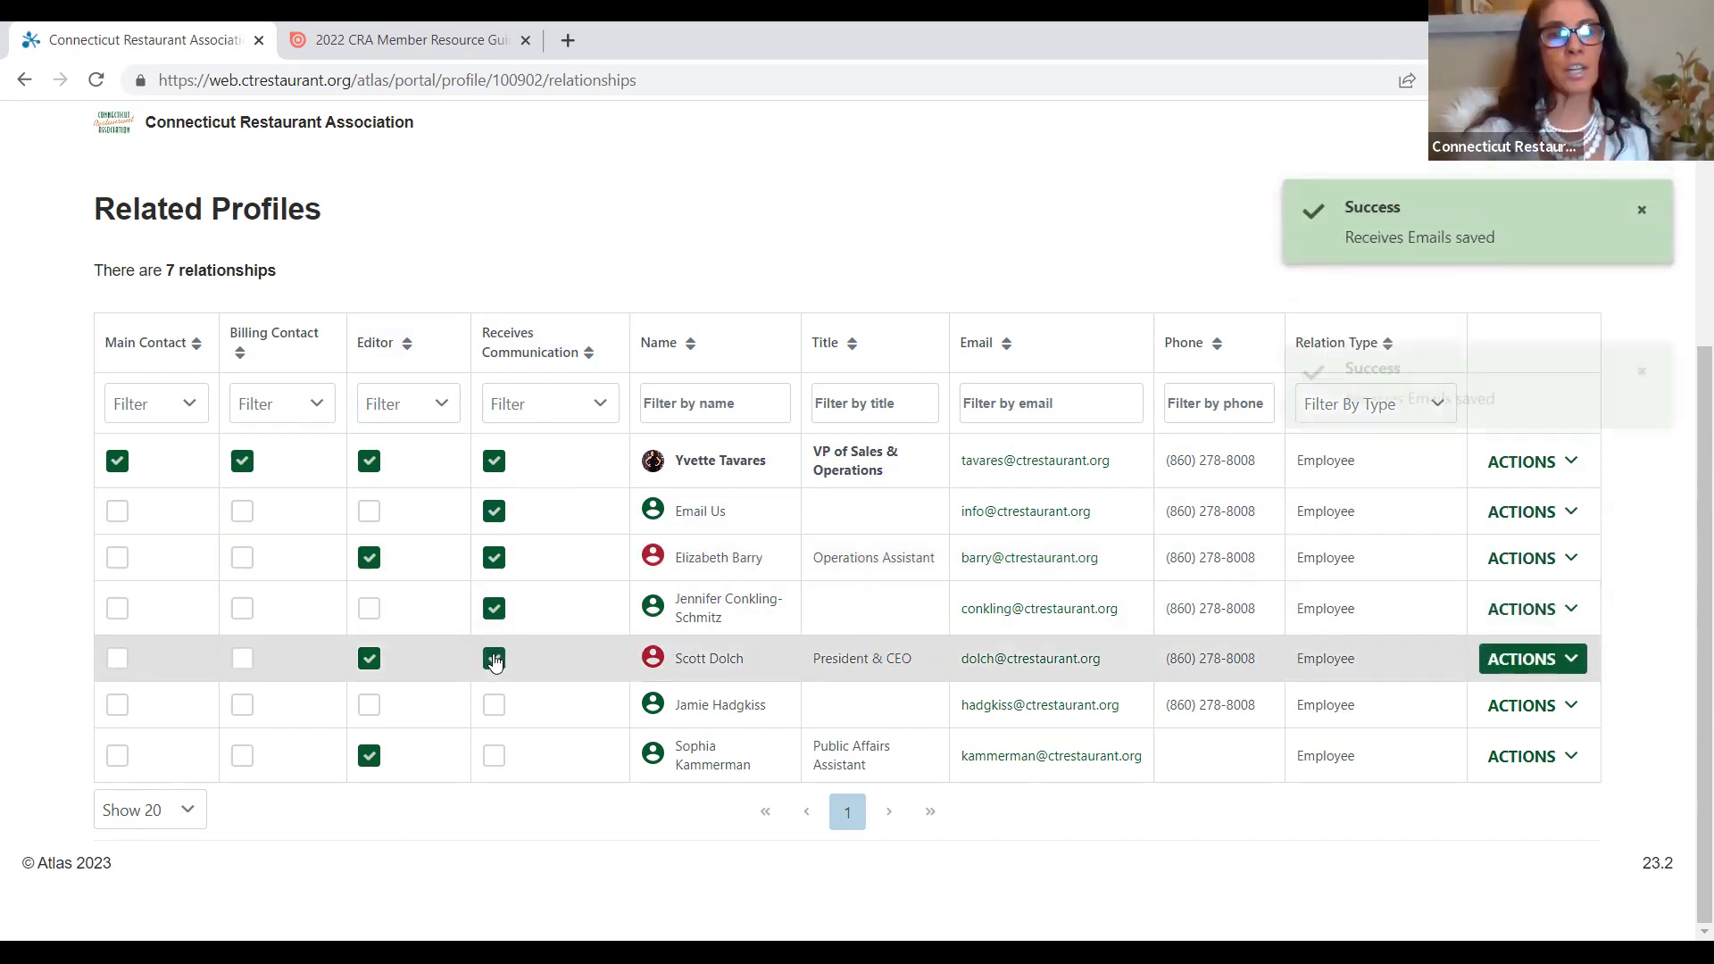
left_click(495, 558)
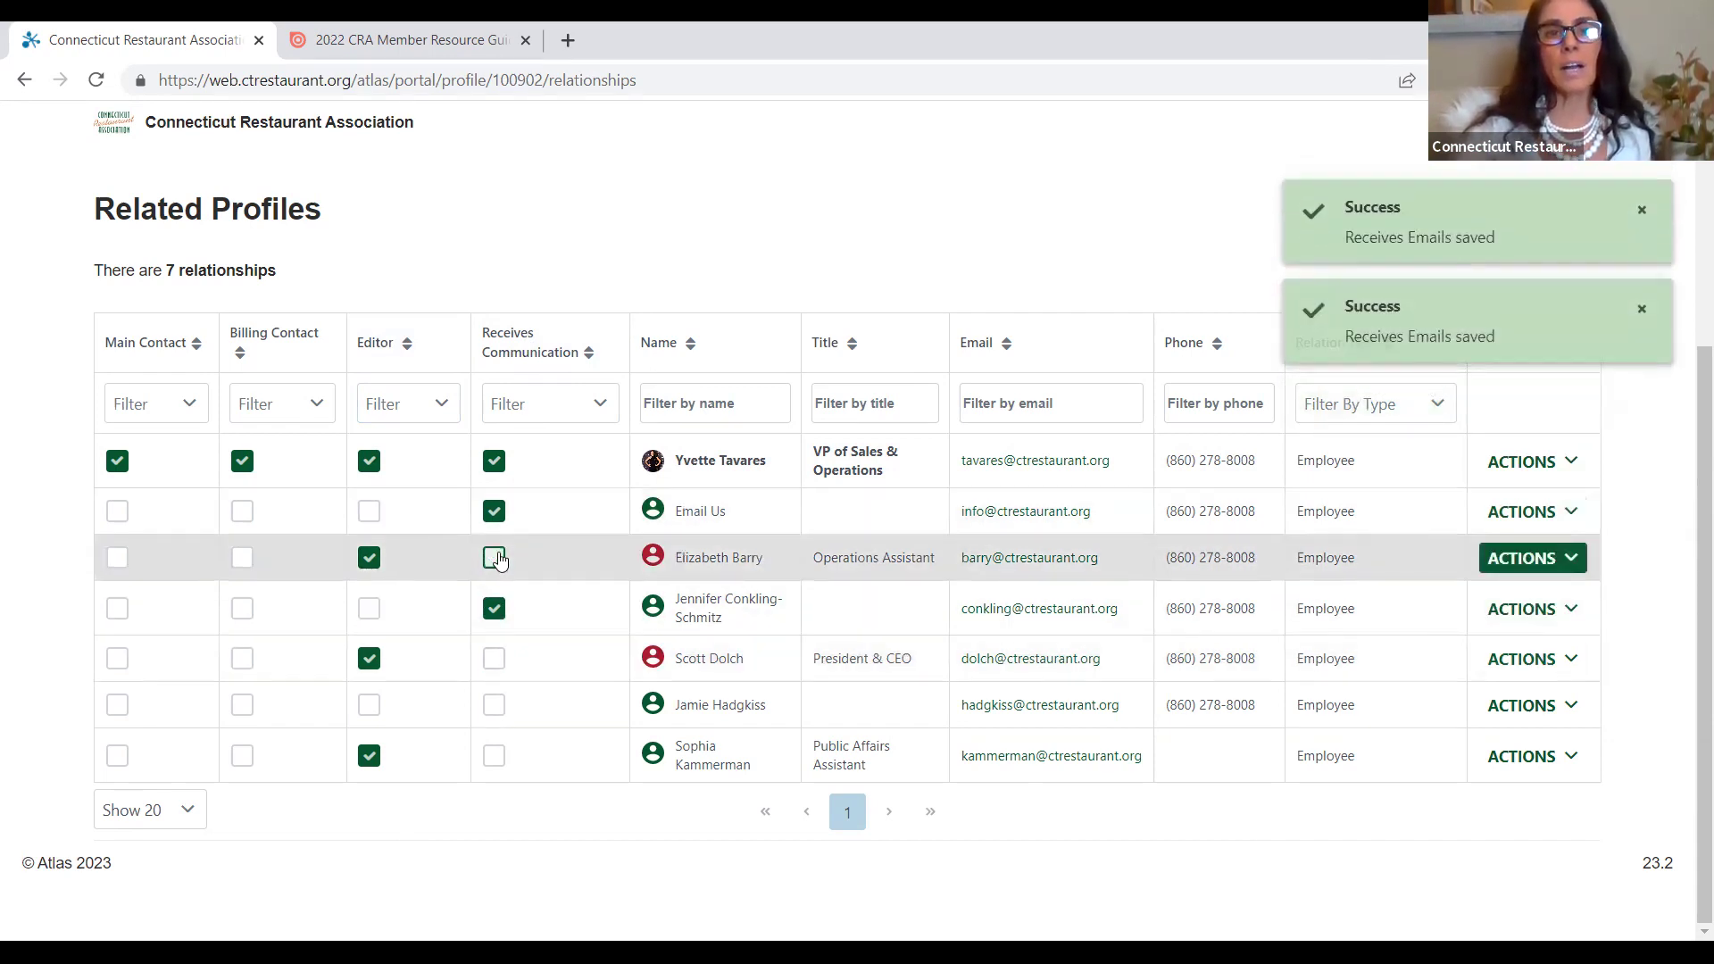
left_click(495, 511)
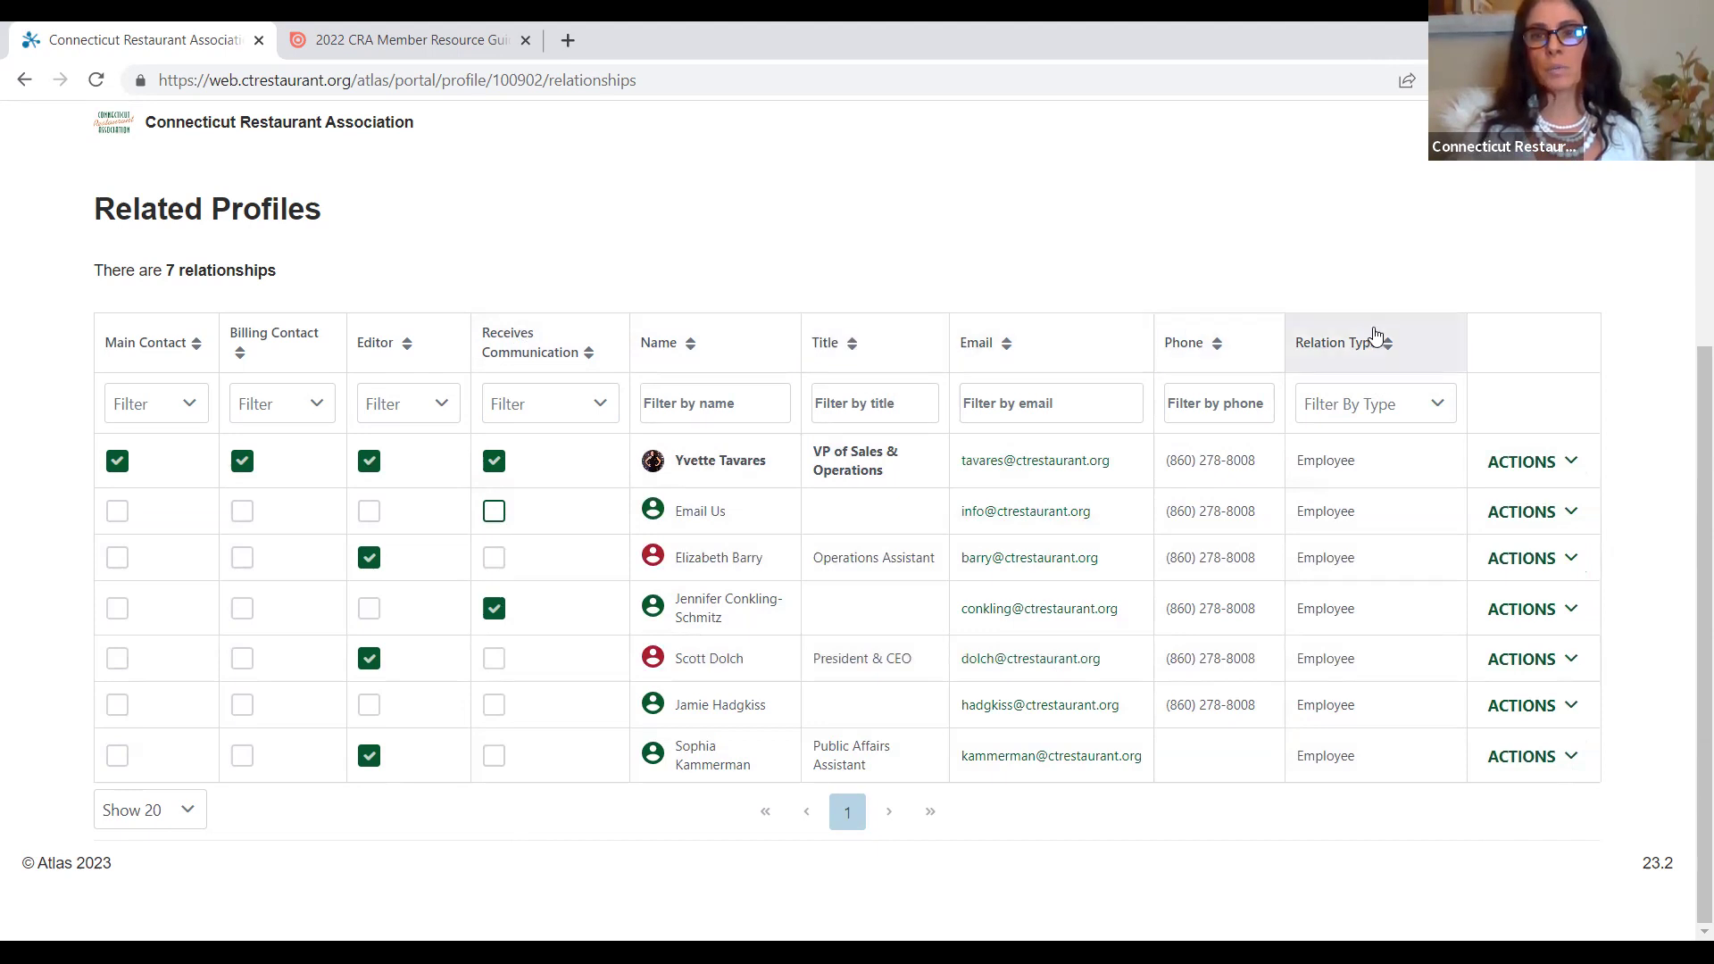
Examine the relation types offered by the Relation Type filter and the actions available for the VP of Sales & Operations.
left_click(1450, 403)
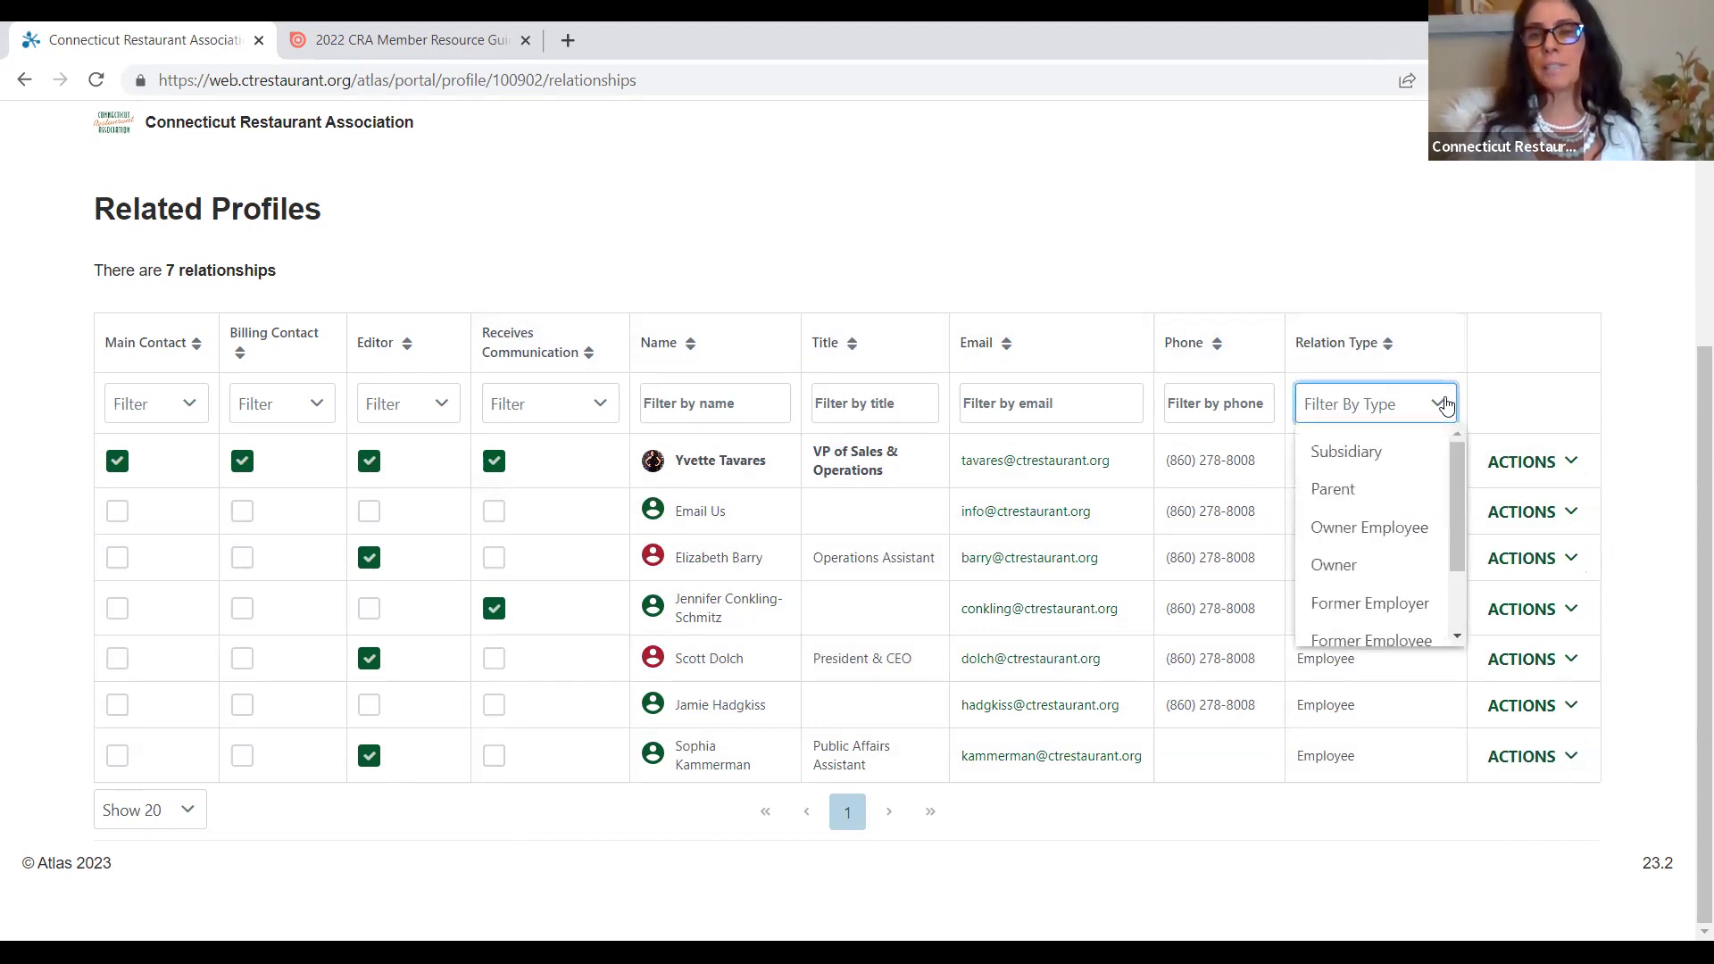
scroll(1450, 500, "down", 2)
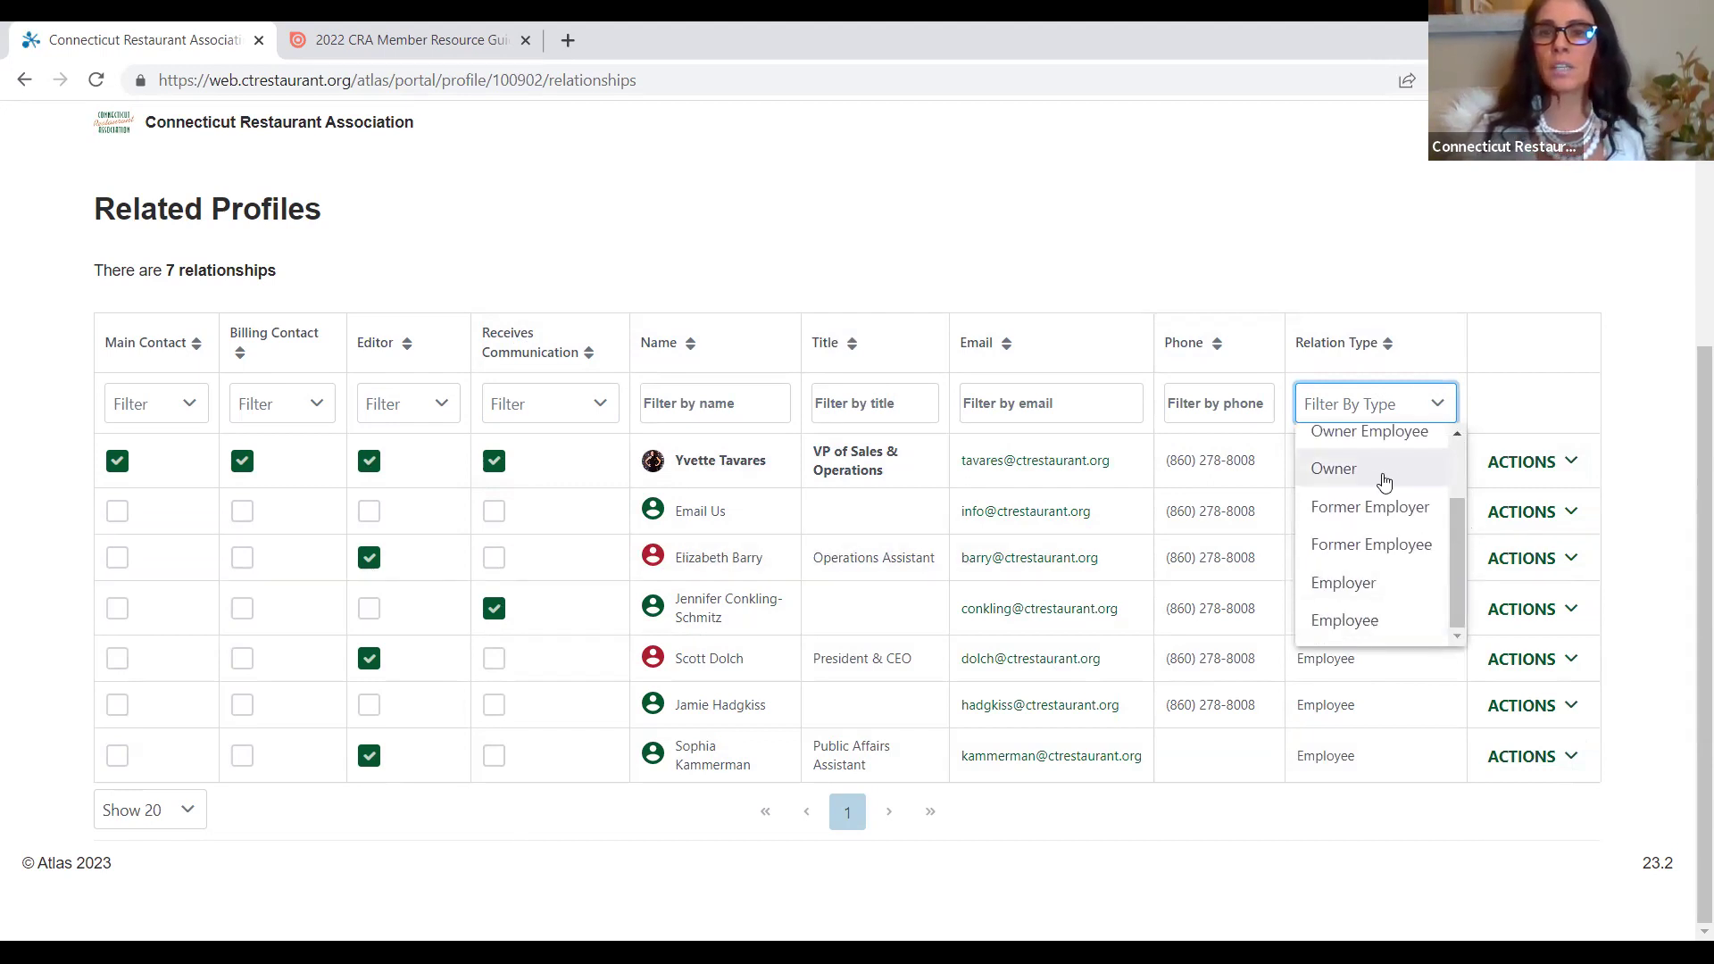
left_click_drag(1458, 504, 1461, 446)
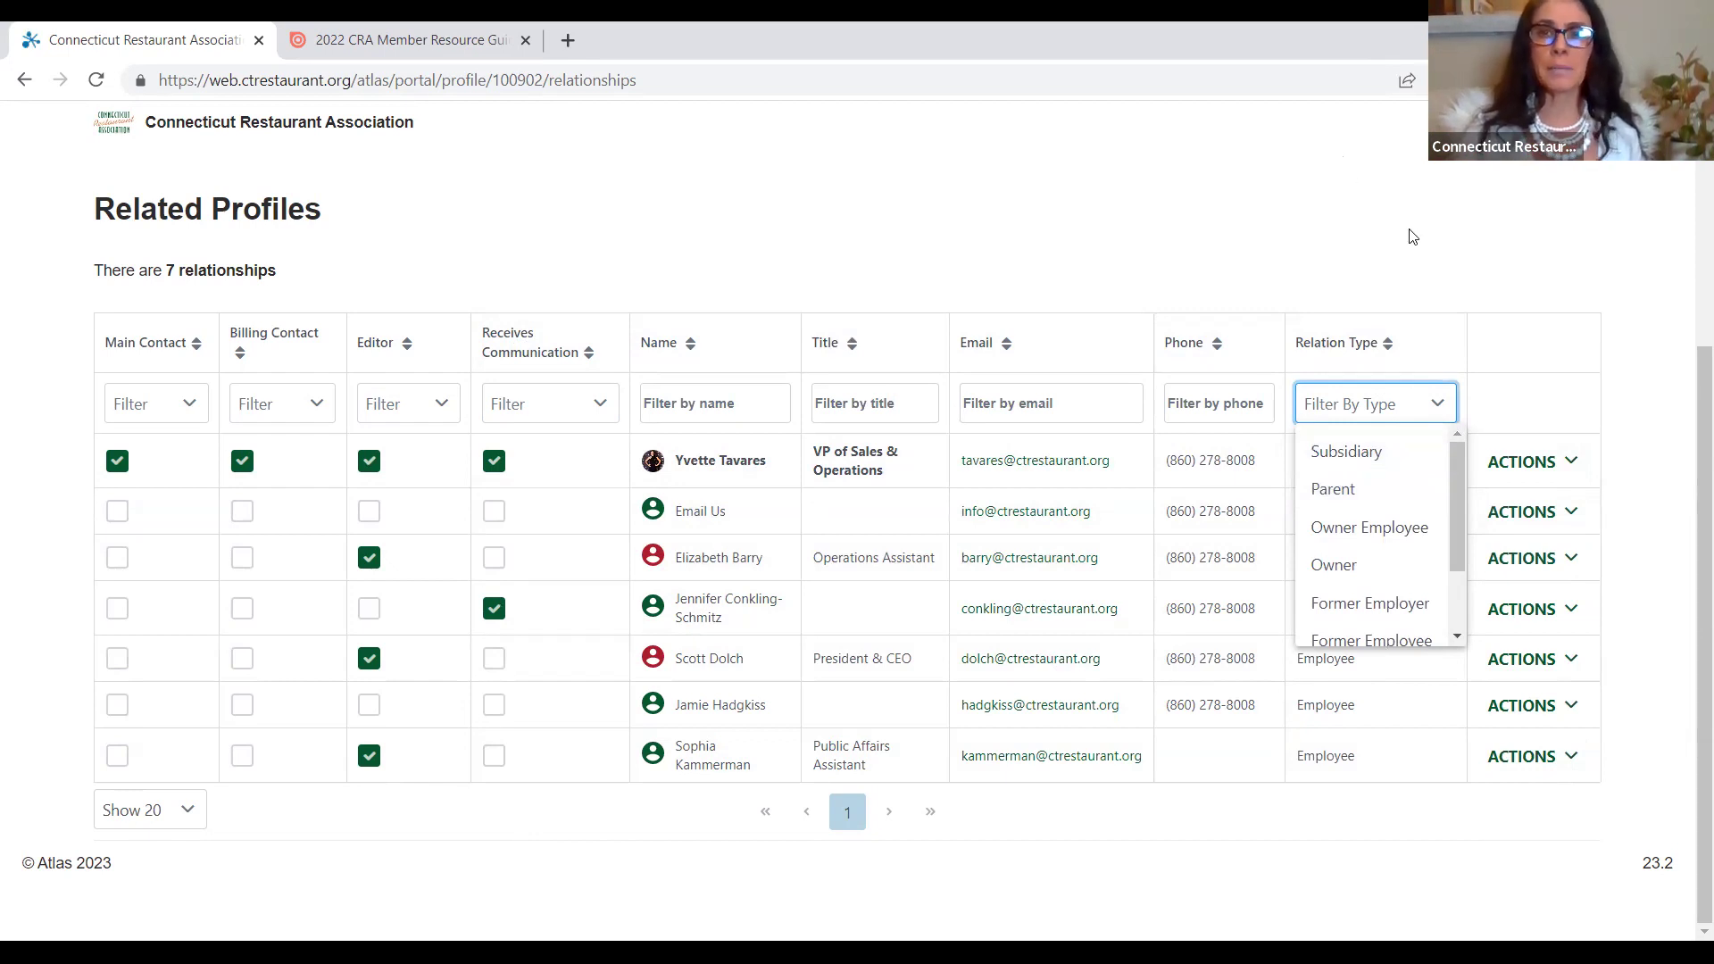
left_click(1556, 473)
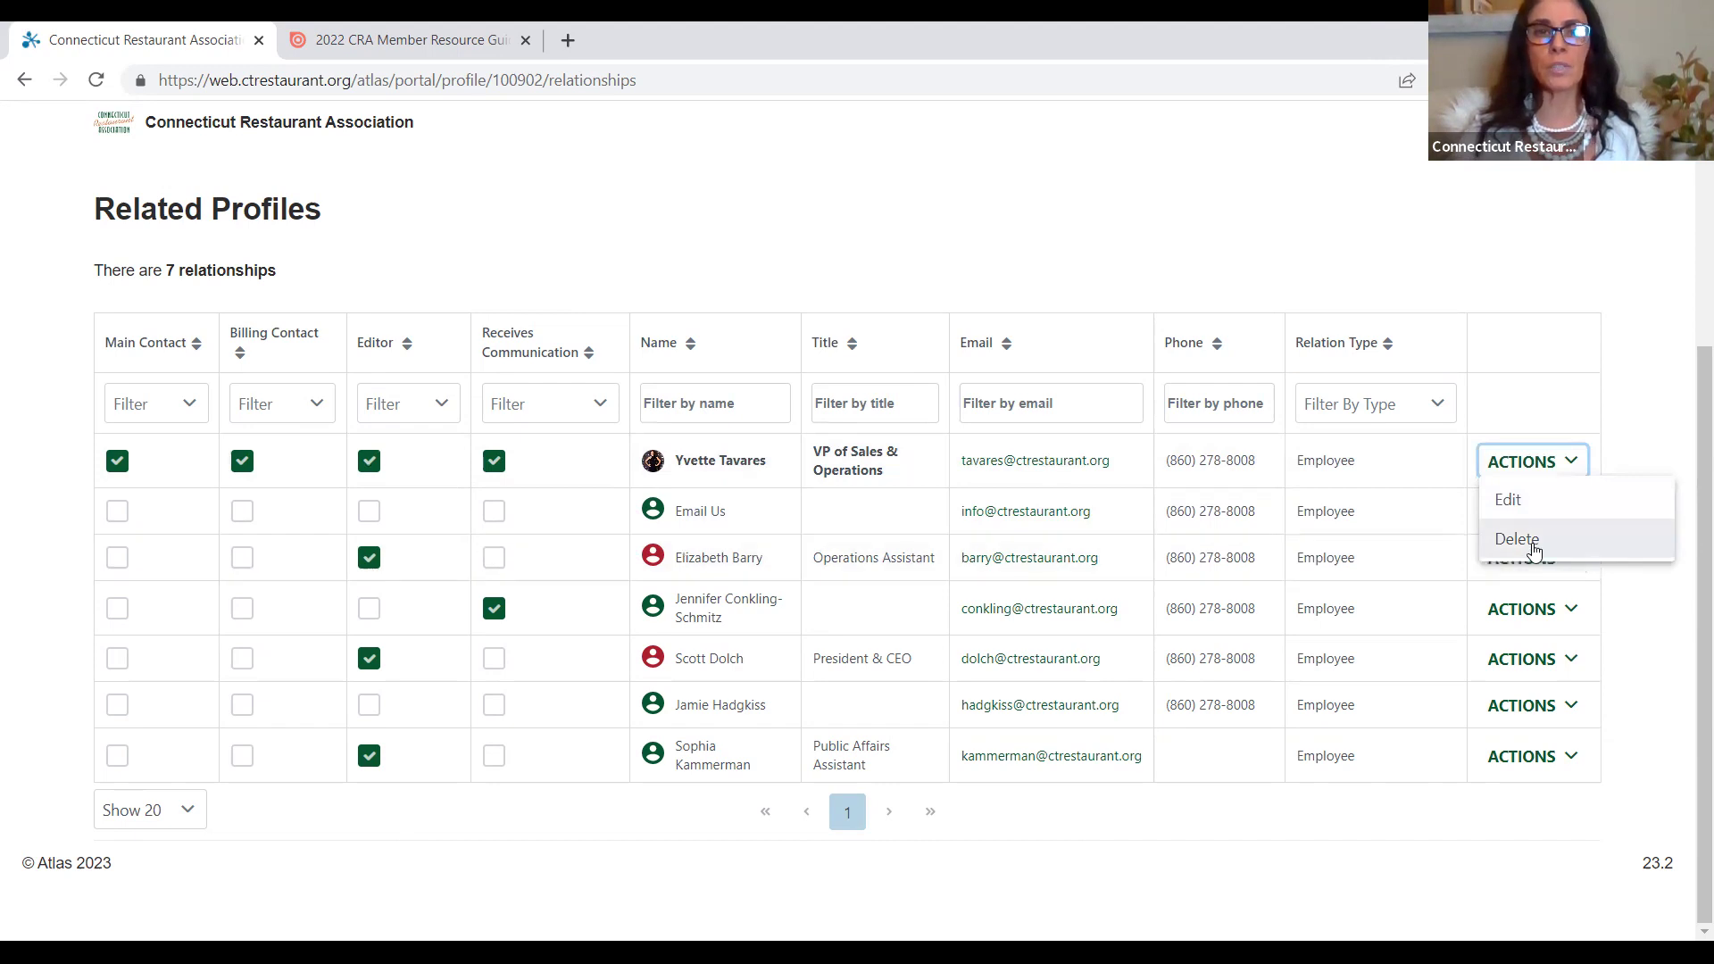
scroll(1688, 432, "up", 1)
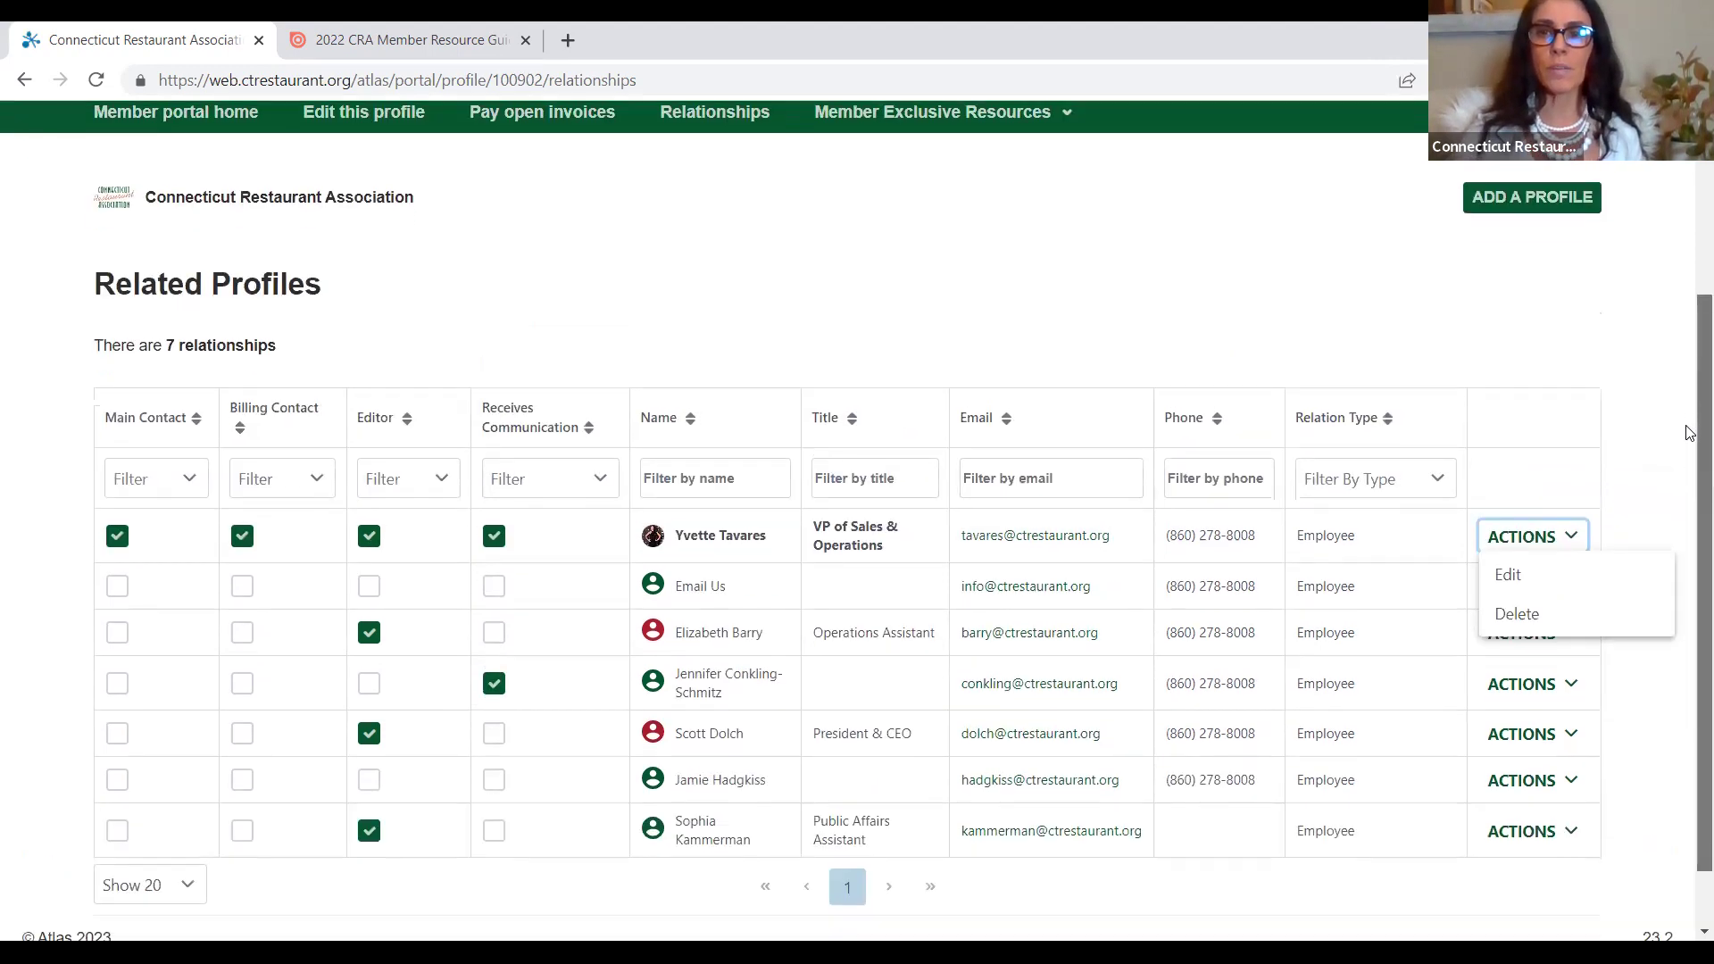
scroll(1689, 433, "down", 1)
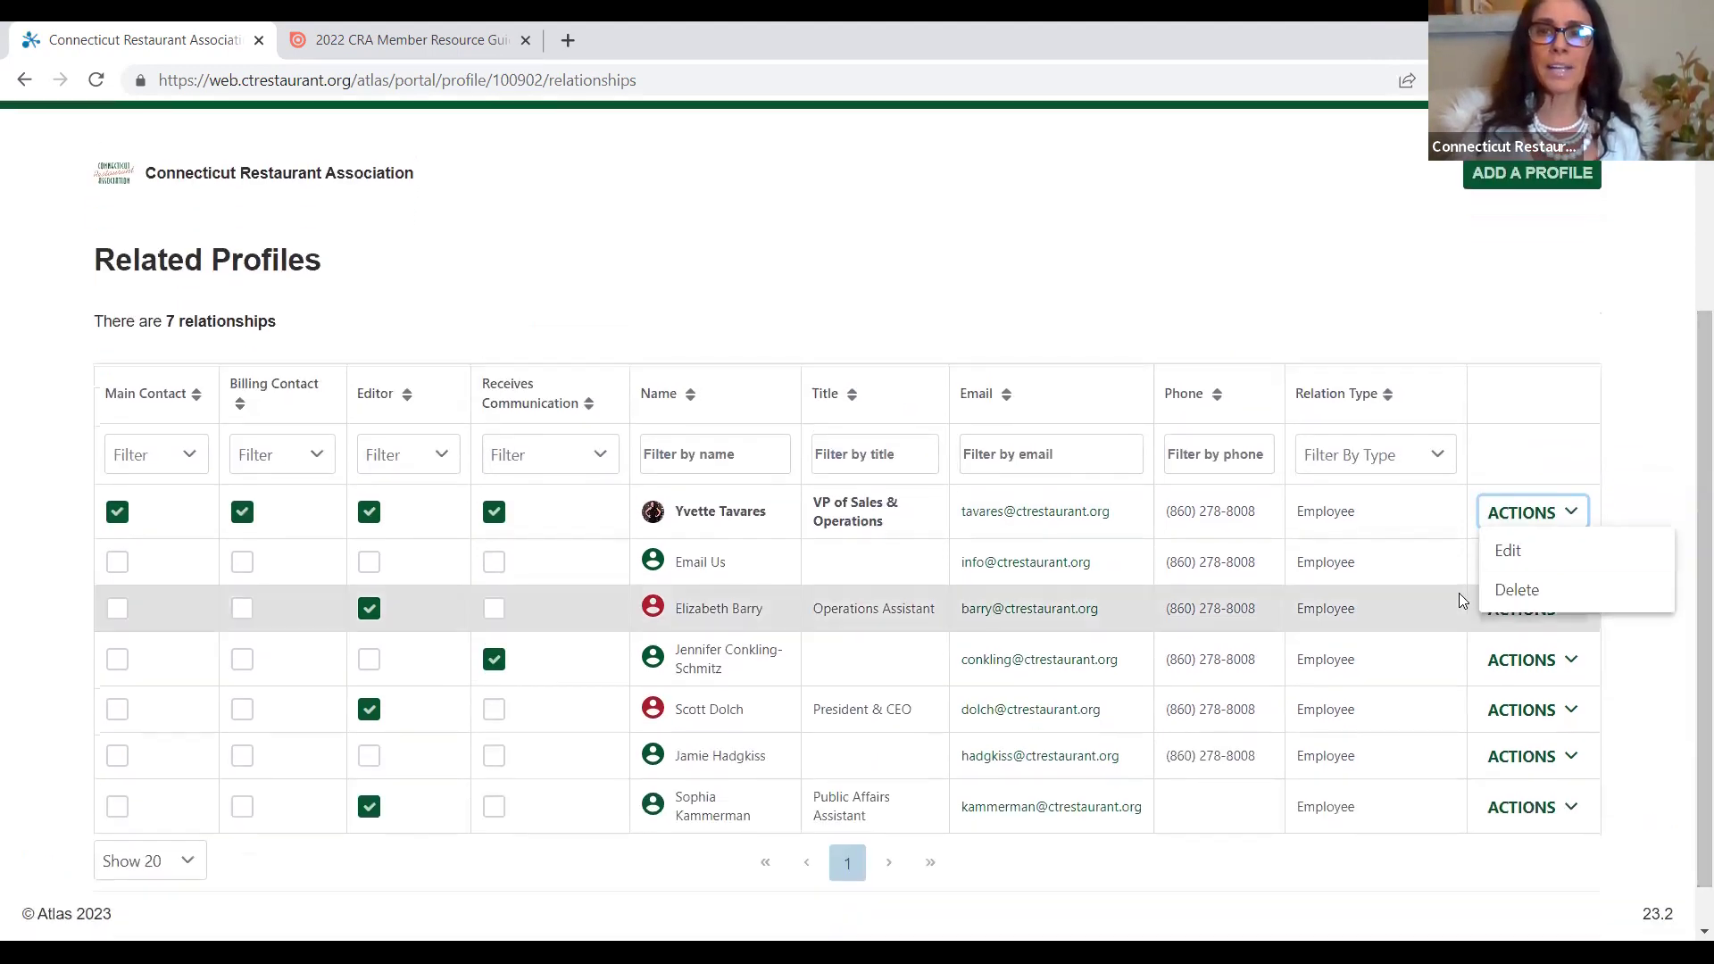
left_click(1621, 440)
left_click(1393, 464)
left_click(1392, 464)
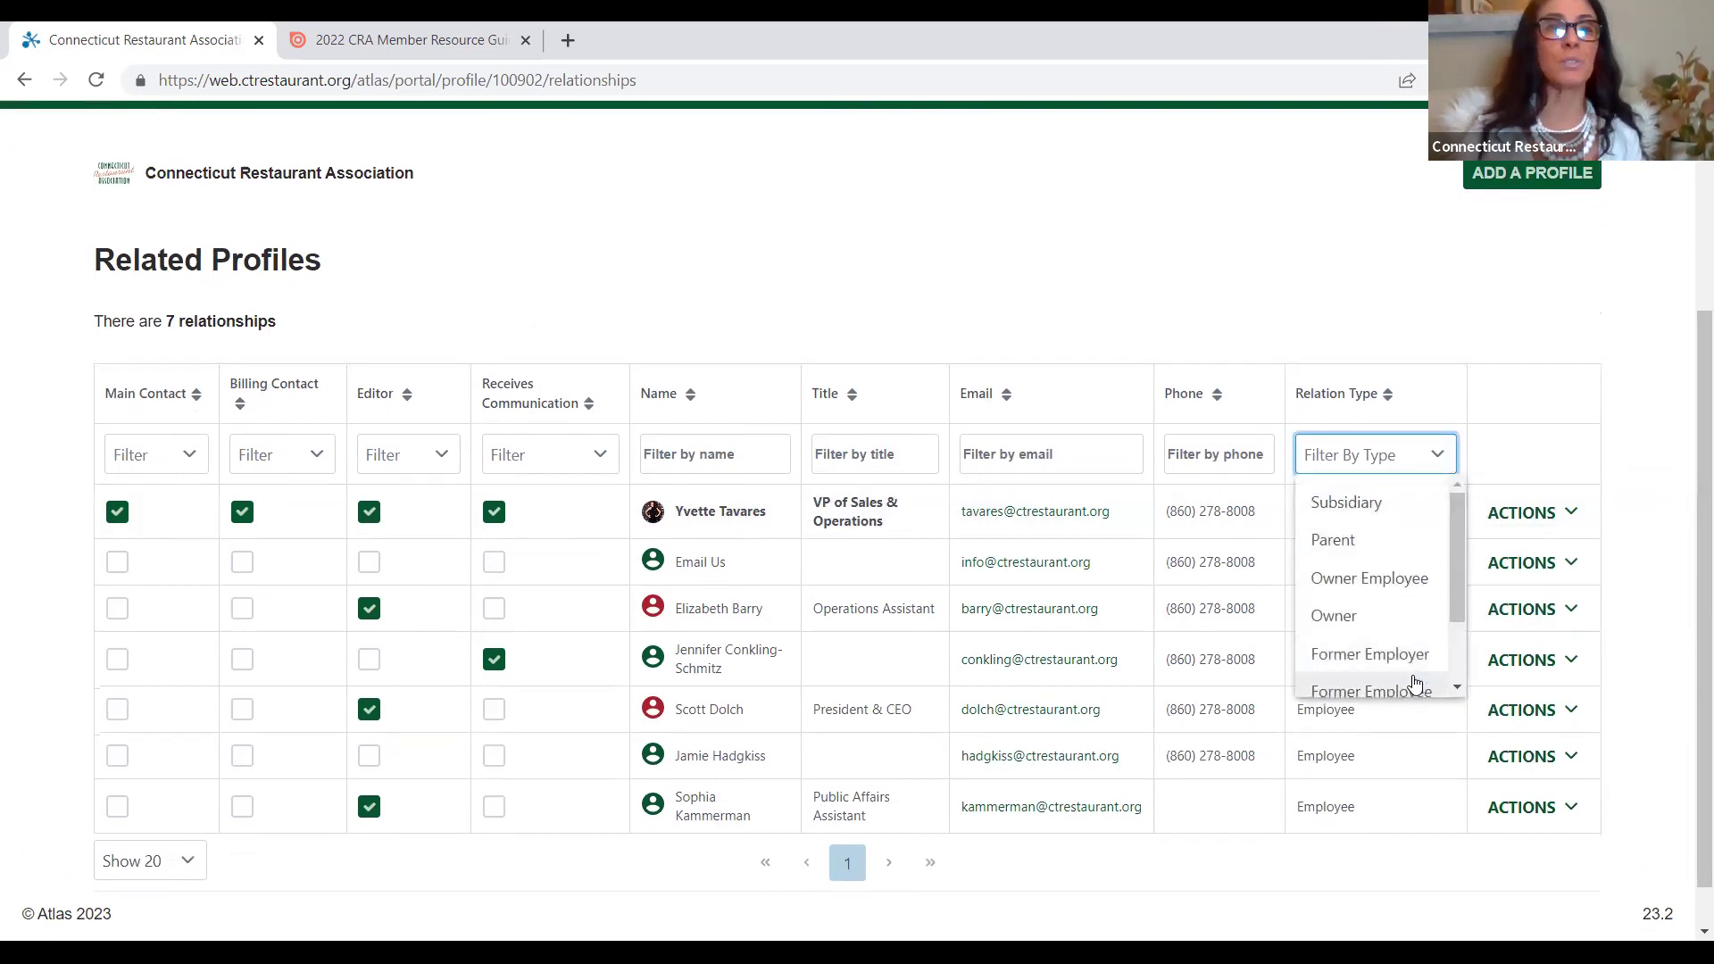
left_click(1660, 390)
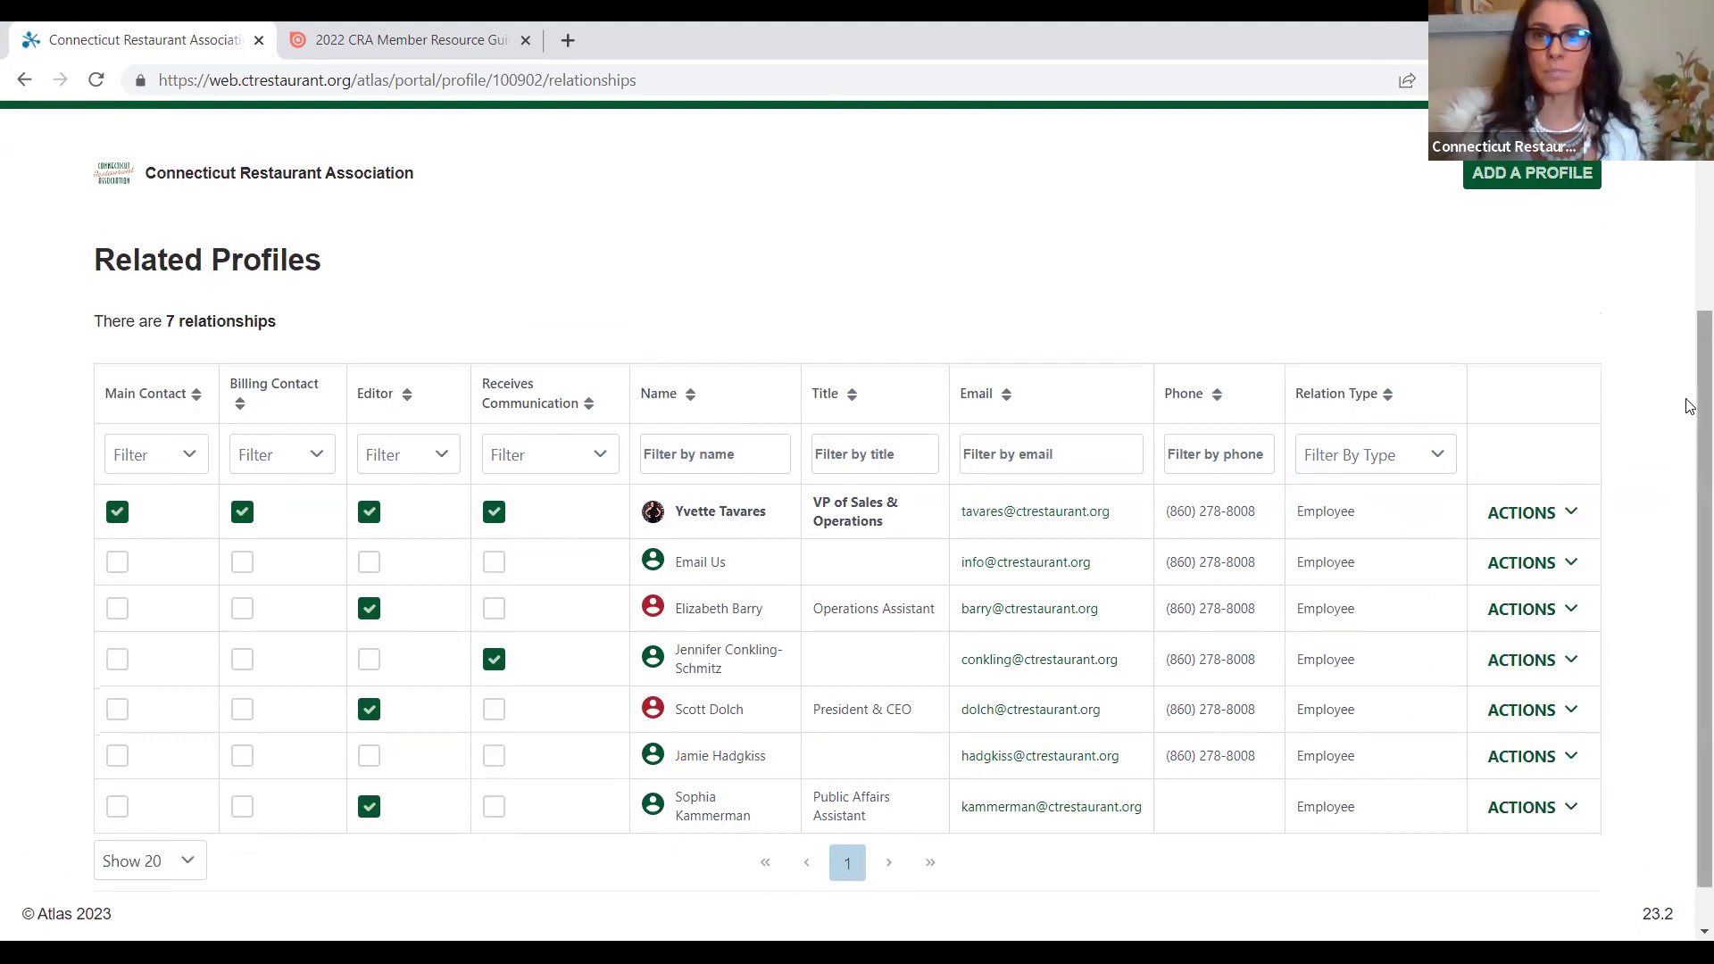
Open the form for adding a related profile, review its fields and relation type options, and close it without saving.
scroll(1687, 357, "up", 2)
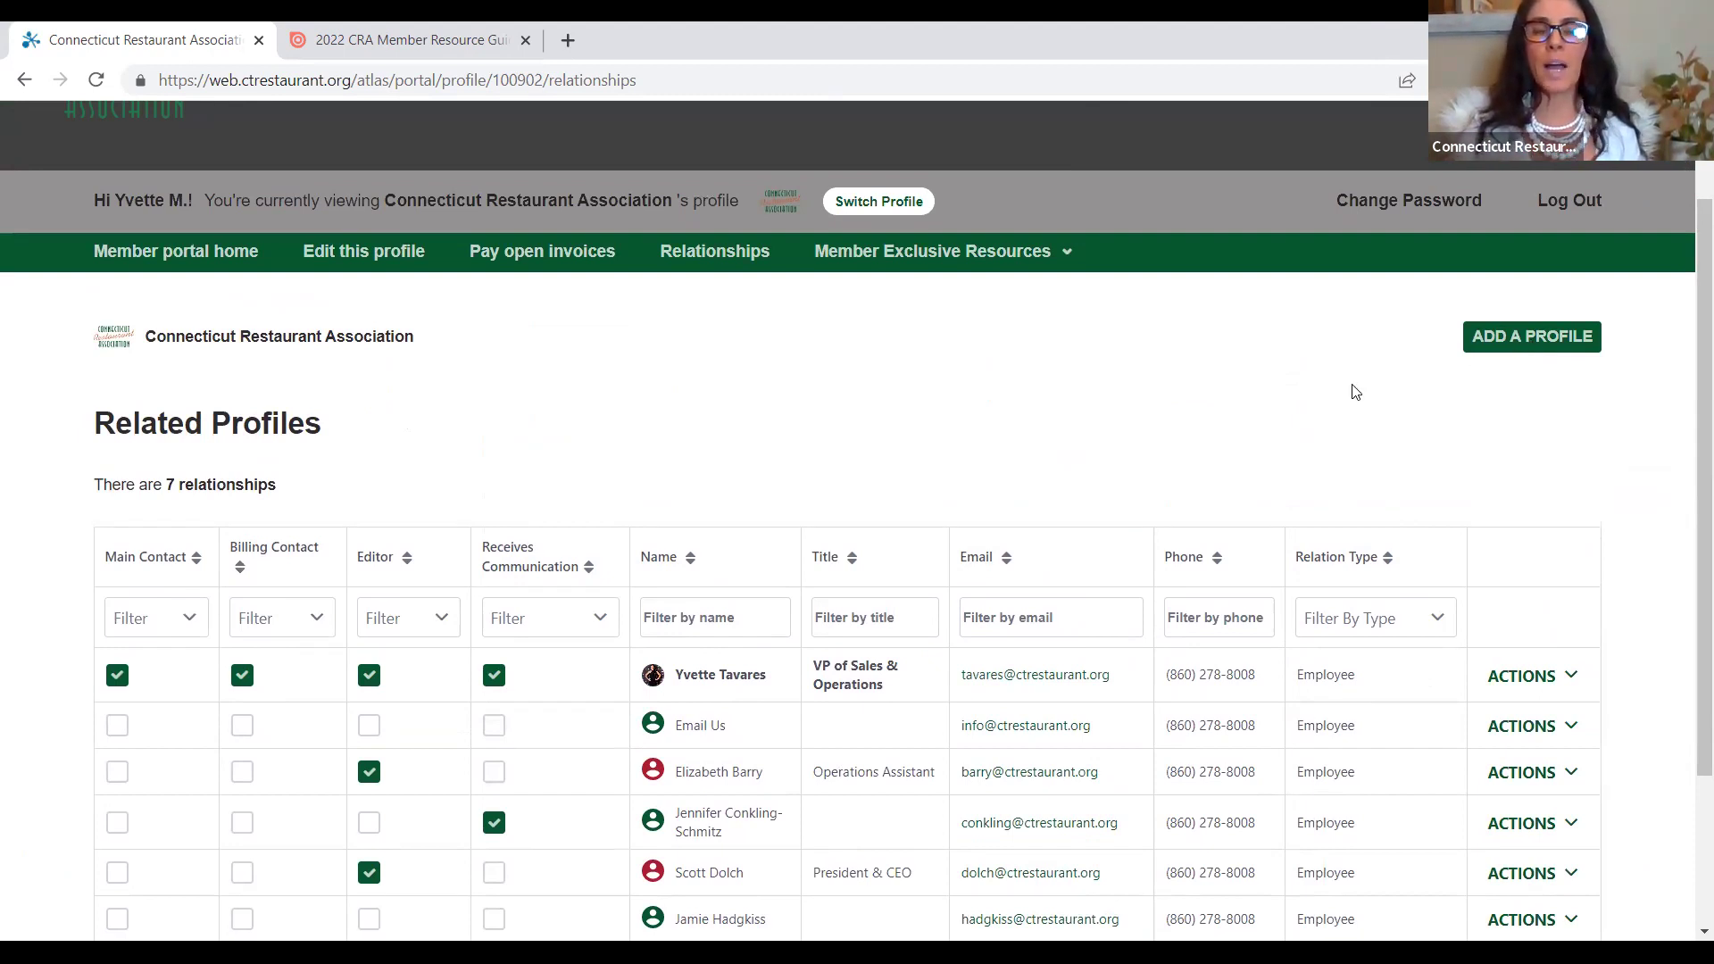
left_click(1526, 334)
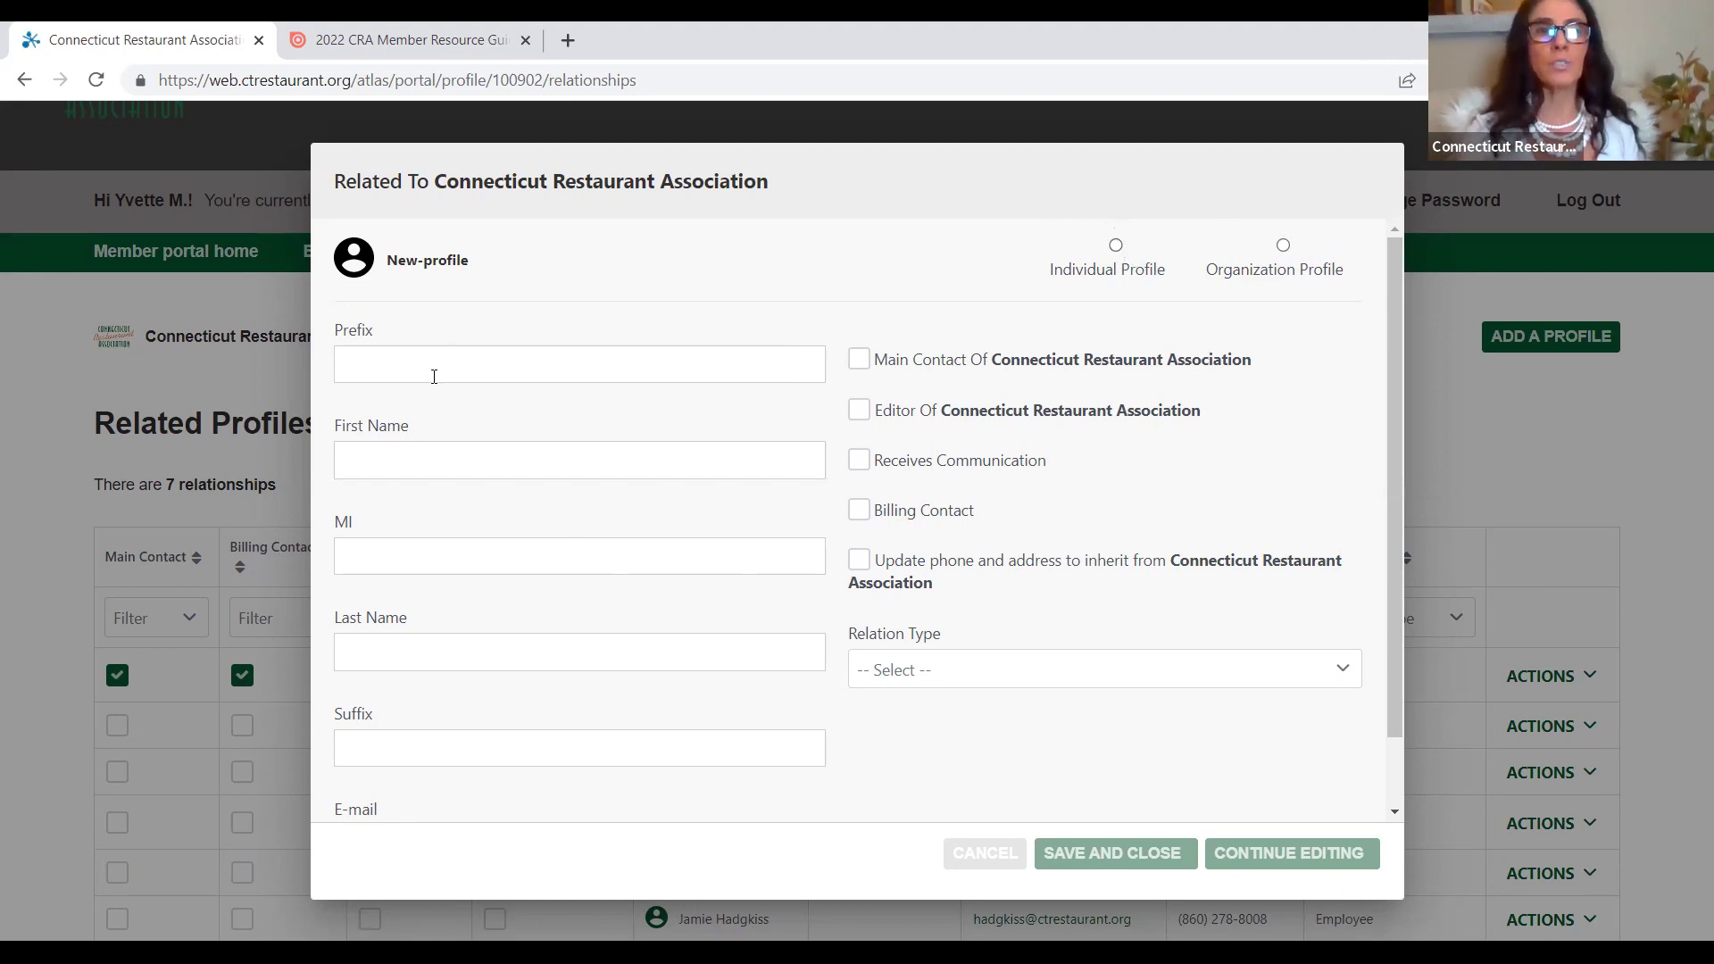
mouse_move(1394, 527)
left_mouse_down()
mouse_move(1394, 742)
mouse_move(1424, 541)
left_mouse_up()
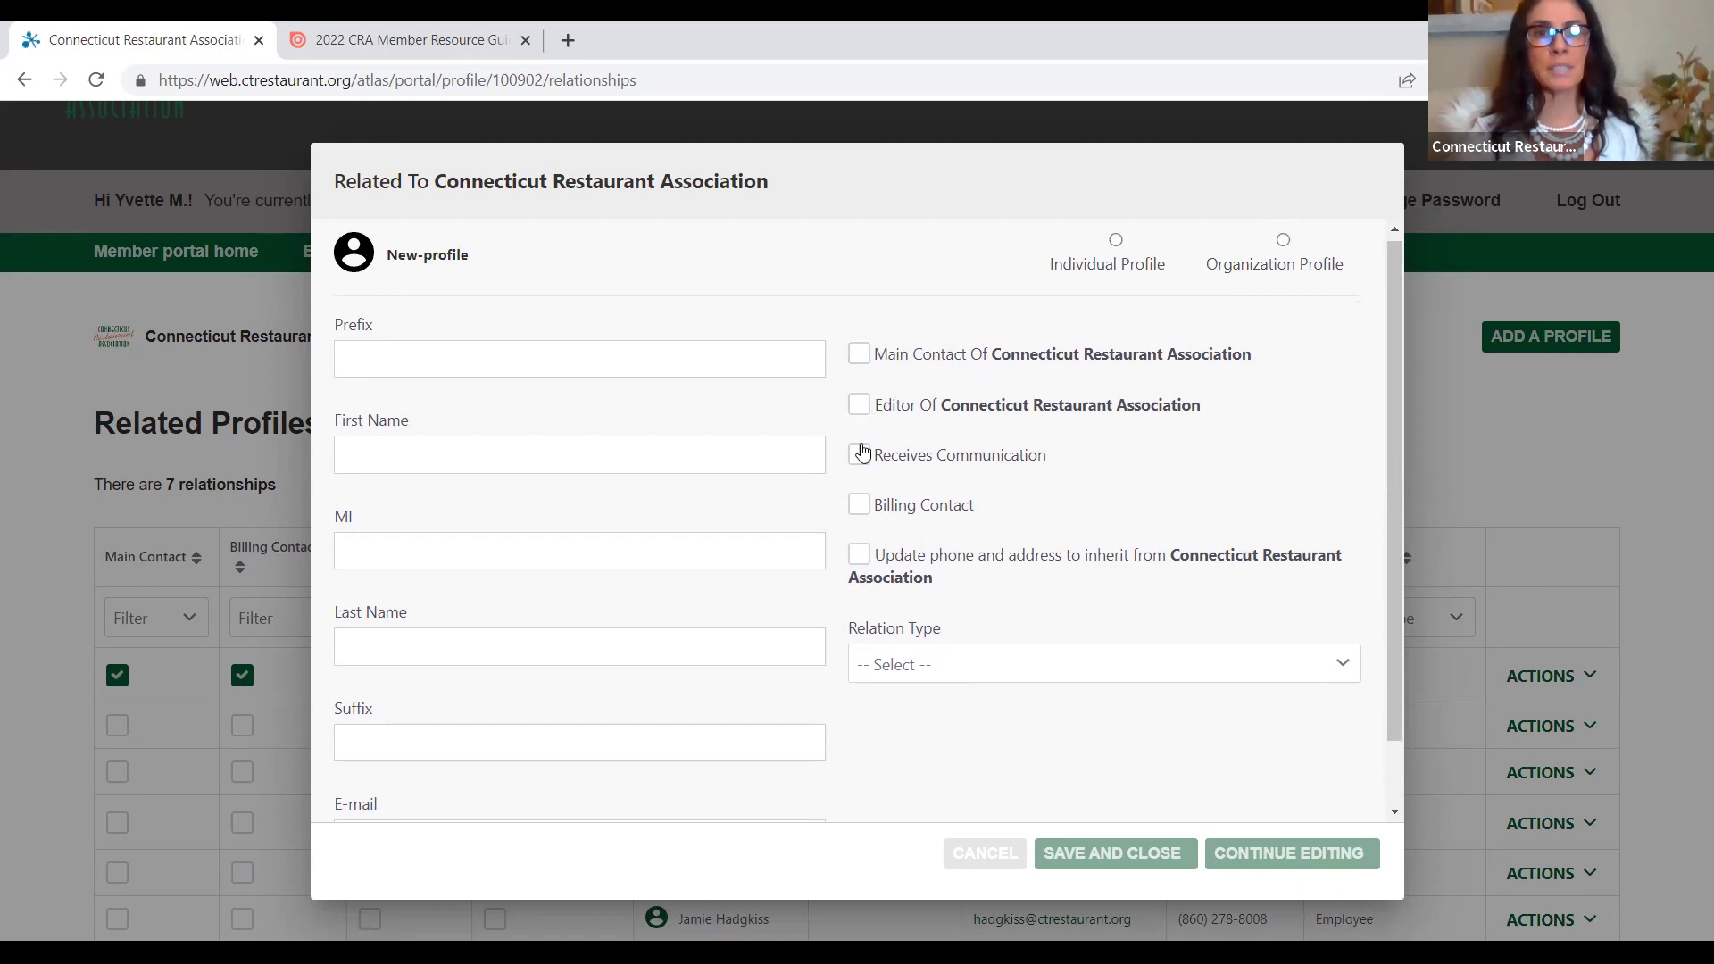
left_click(884, 677)
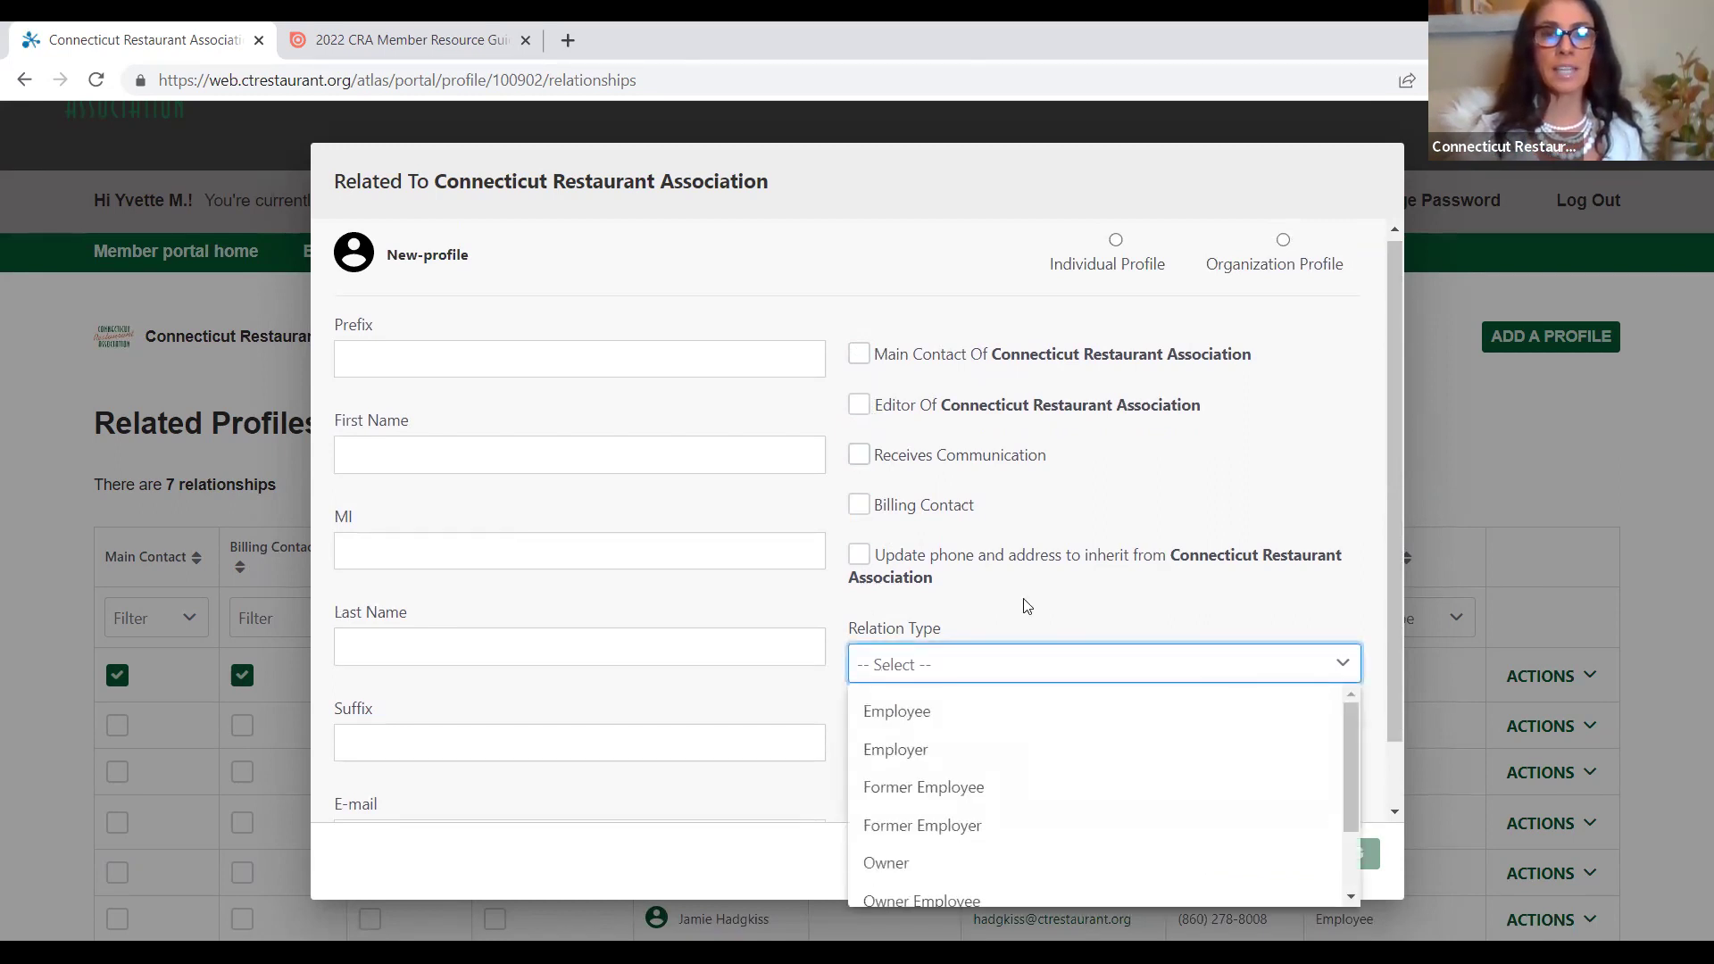
left_click(1330, 664)
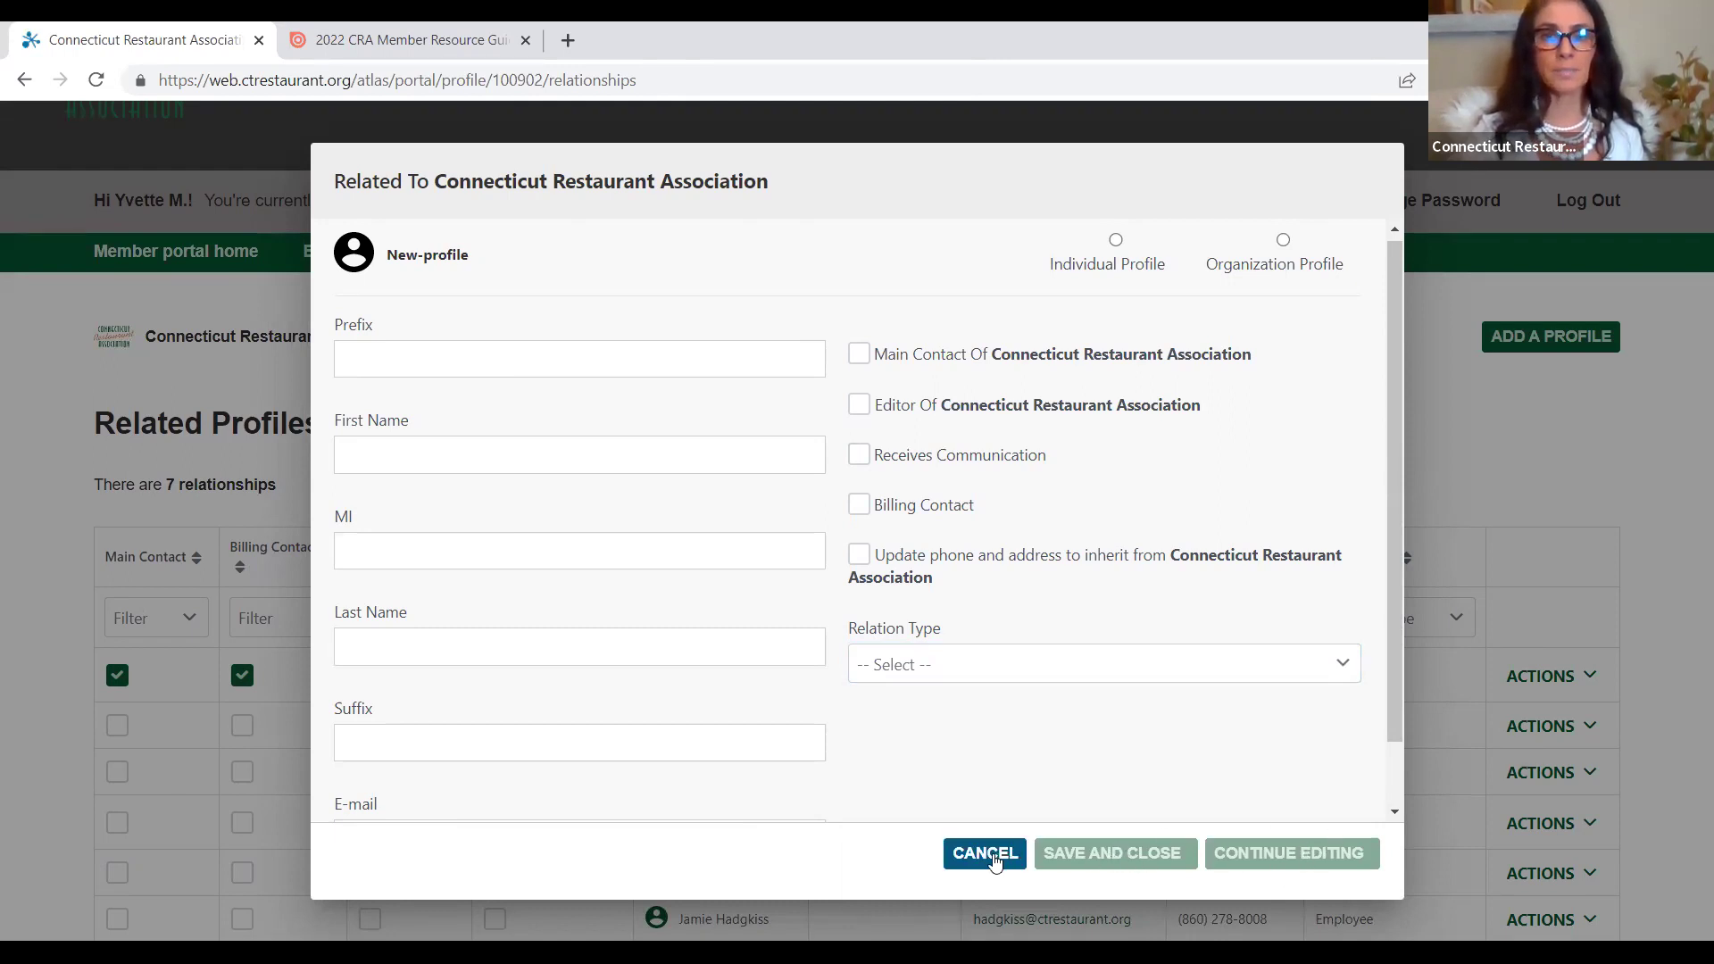
left_click(986, 854)
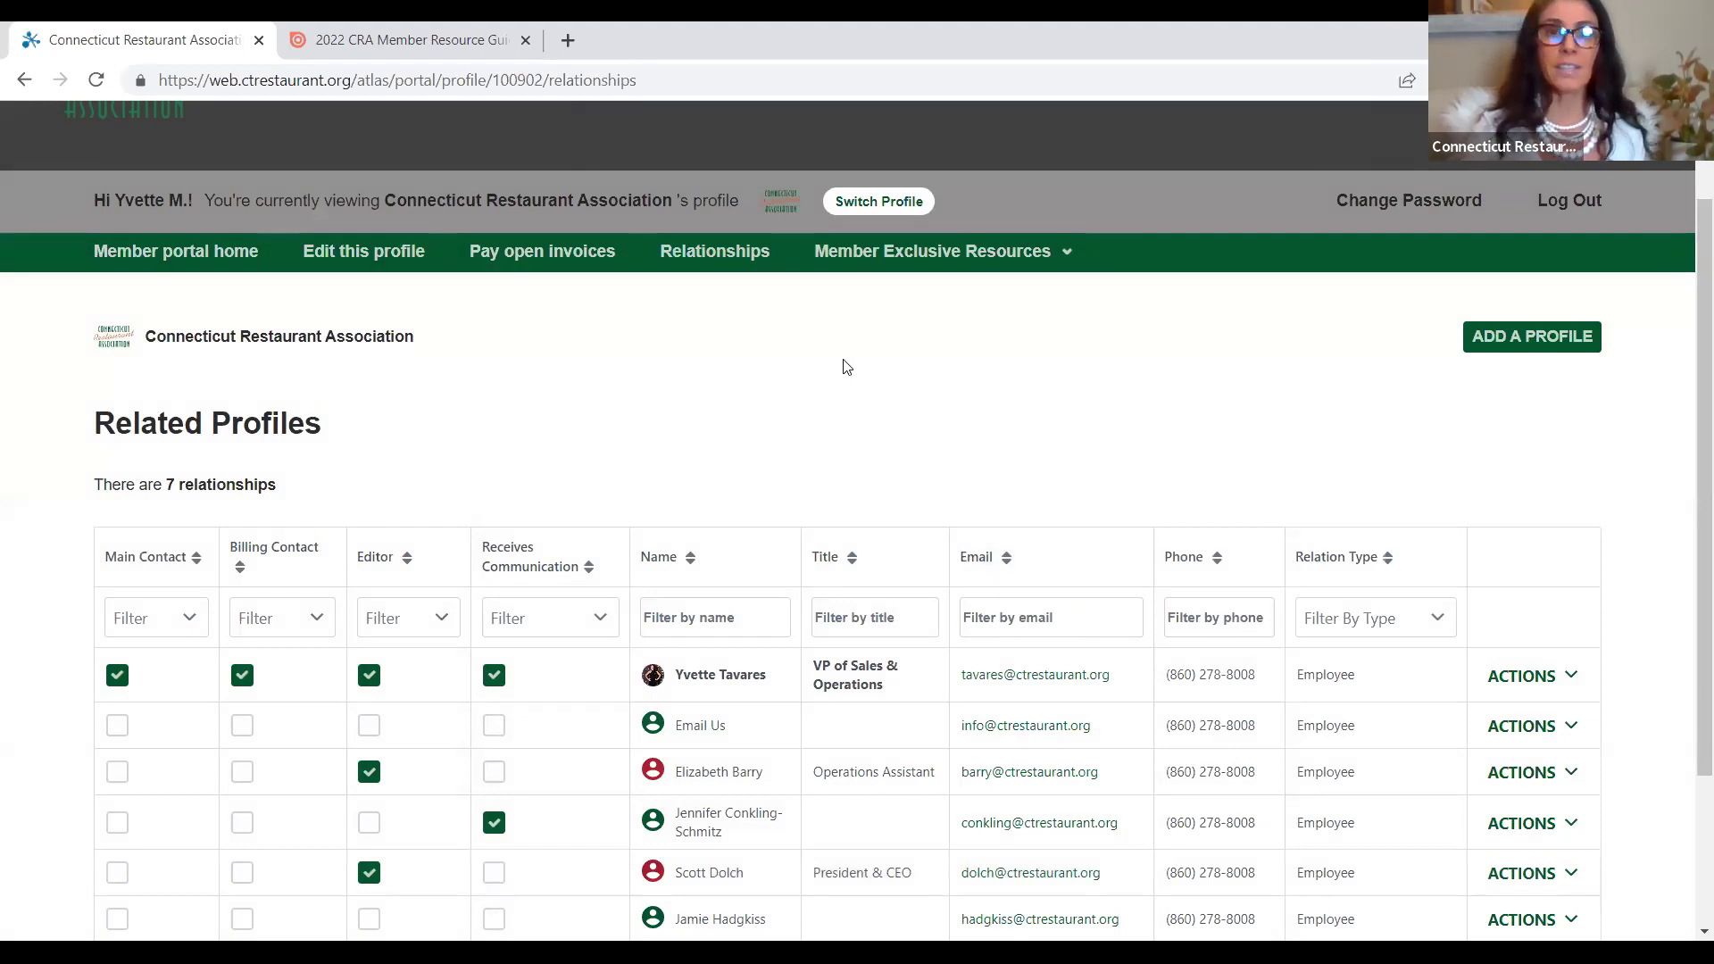
Return to the member portal home, open the Member Exclusive Savings Program and examine the member coupons and discounts.
left_click(173, 244)
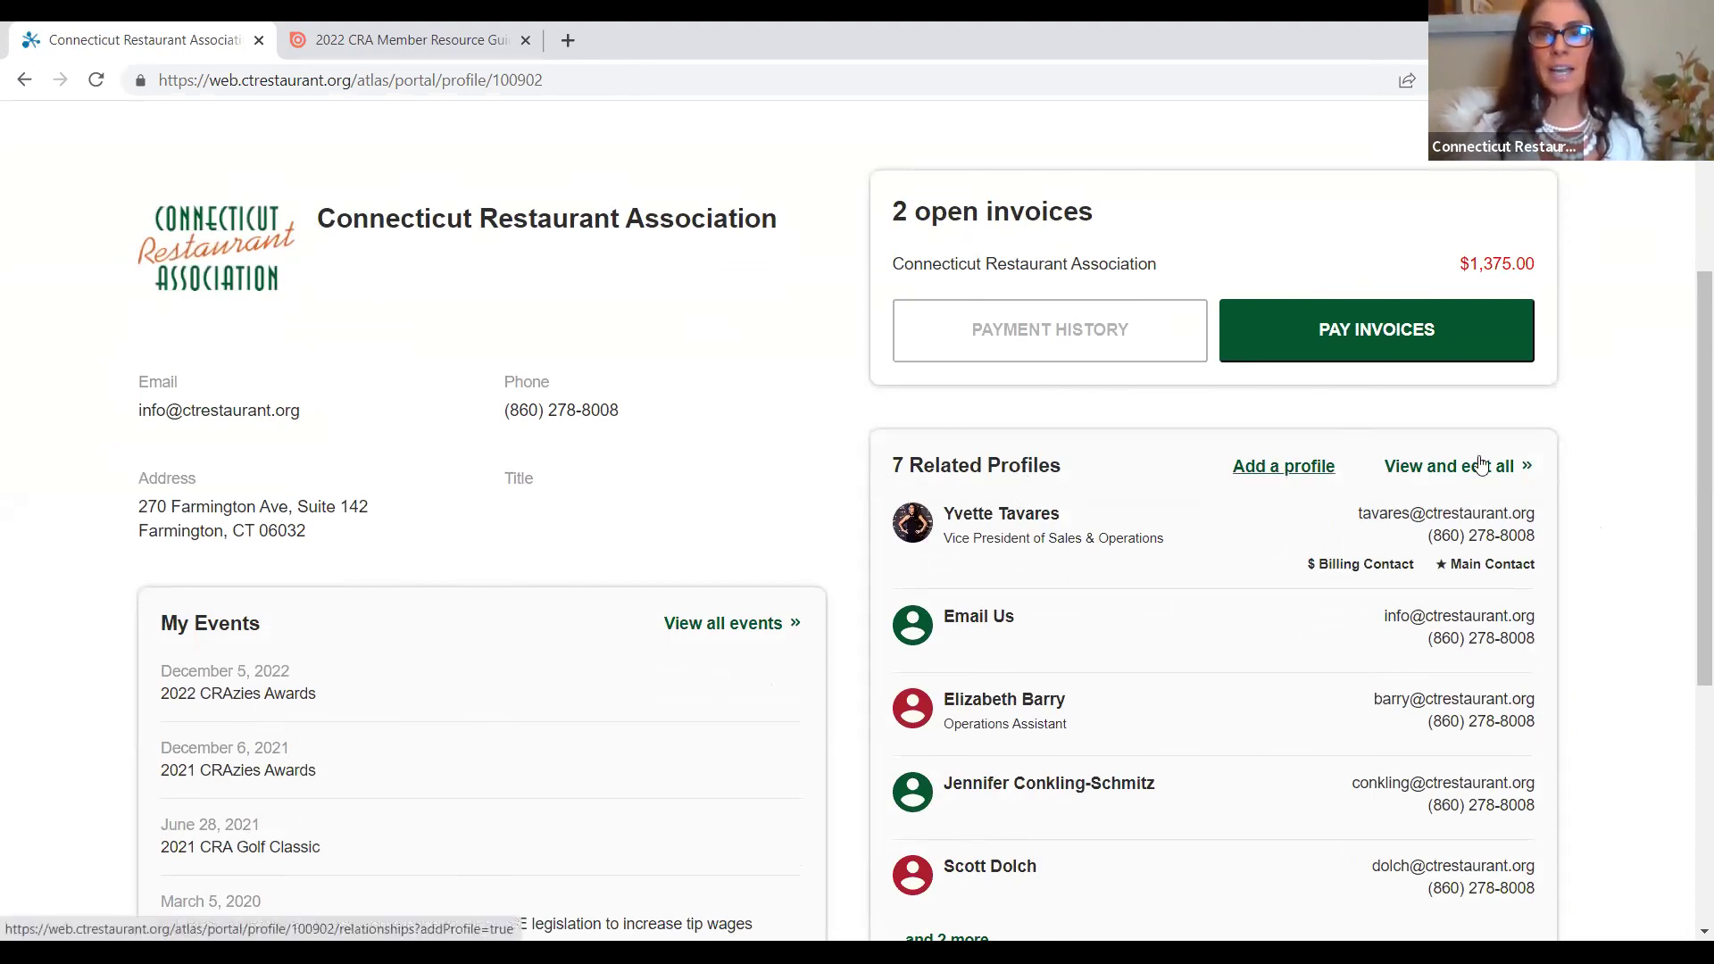
scroll(1688, 475, "up", 4)
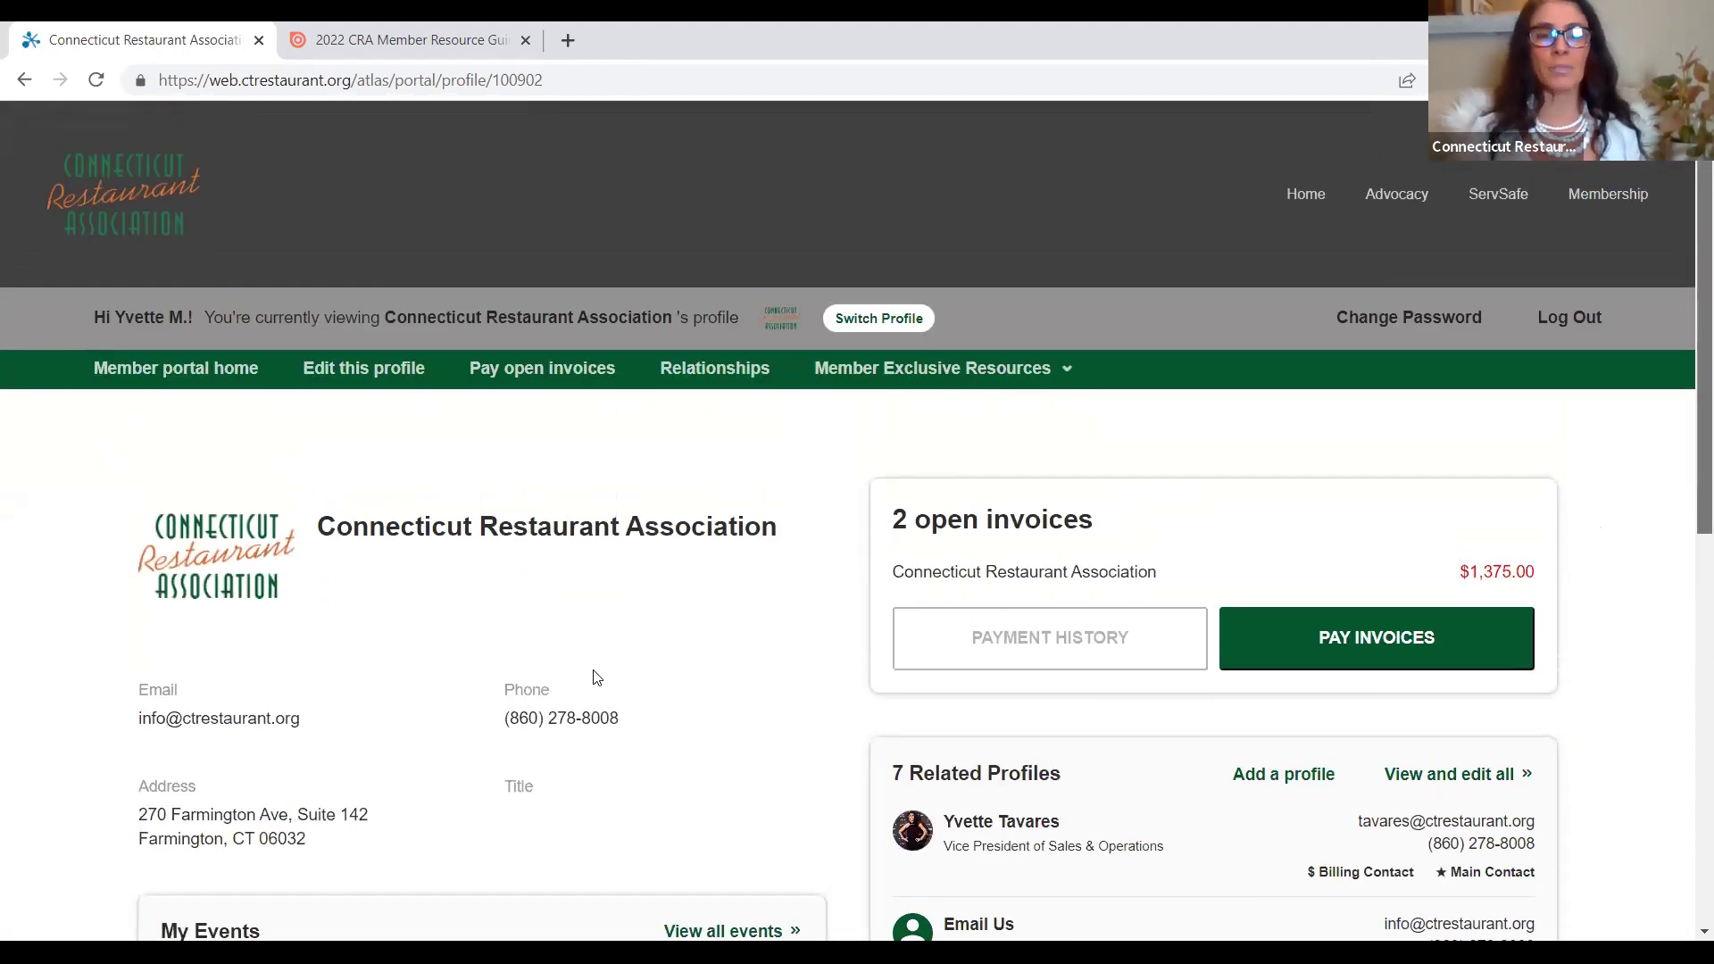
left_click(971, 378)
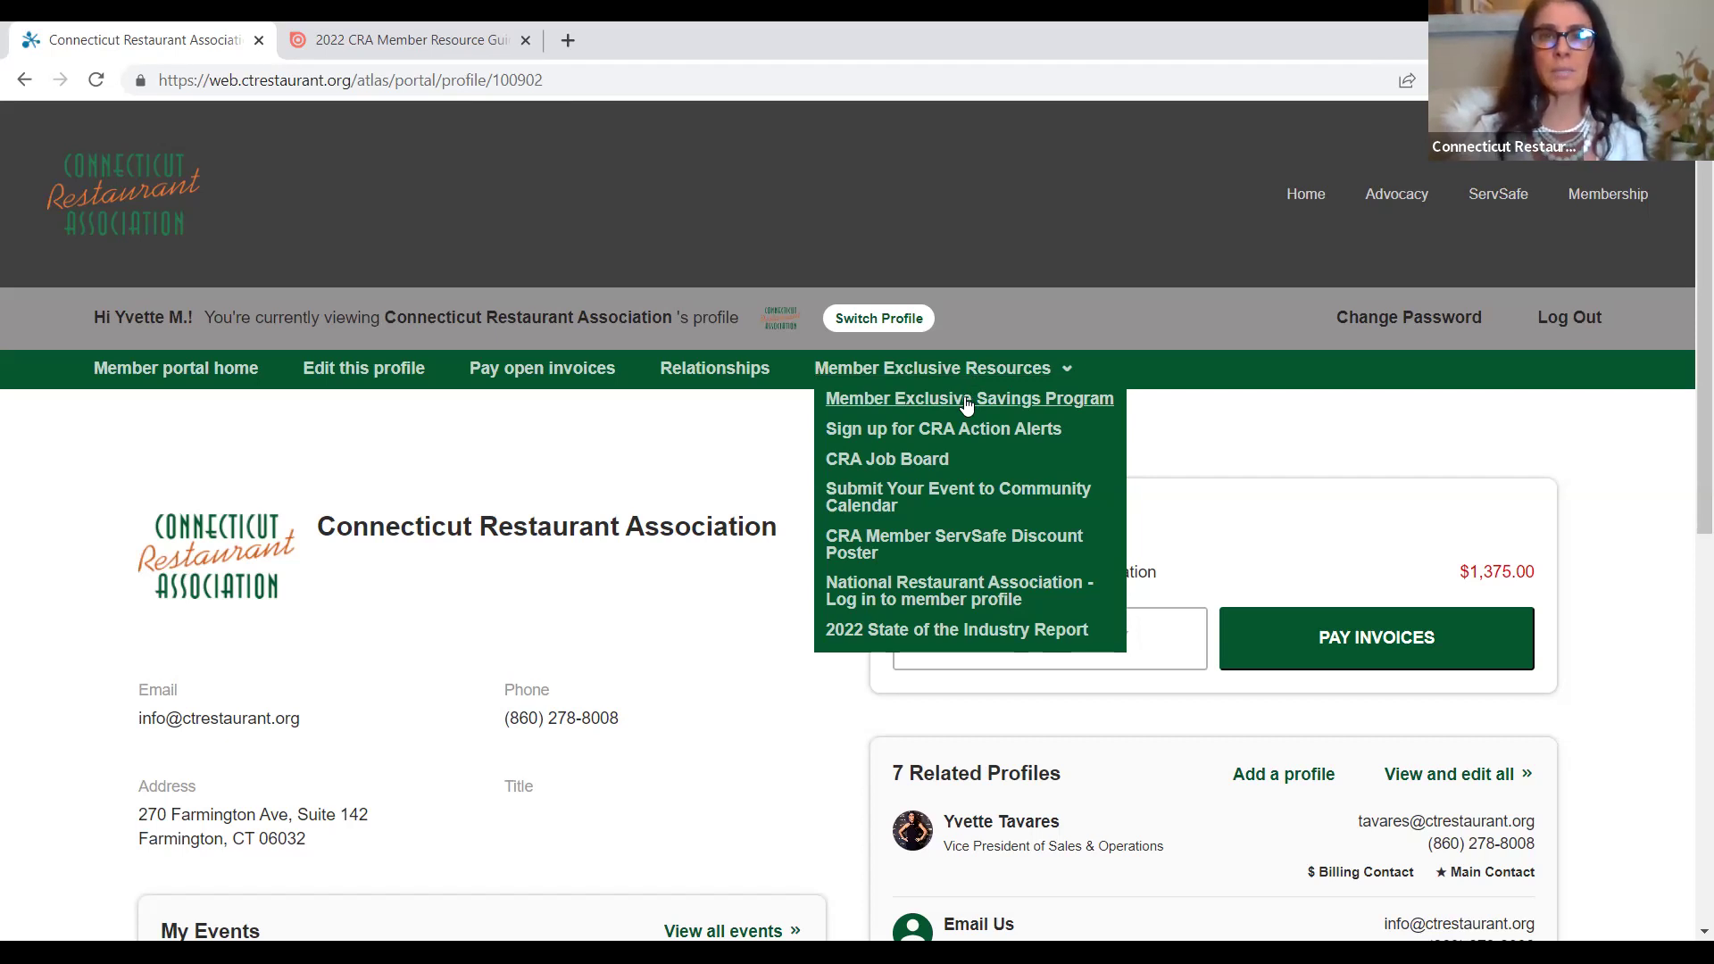
left_click(966, 402)
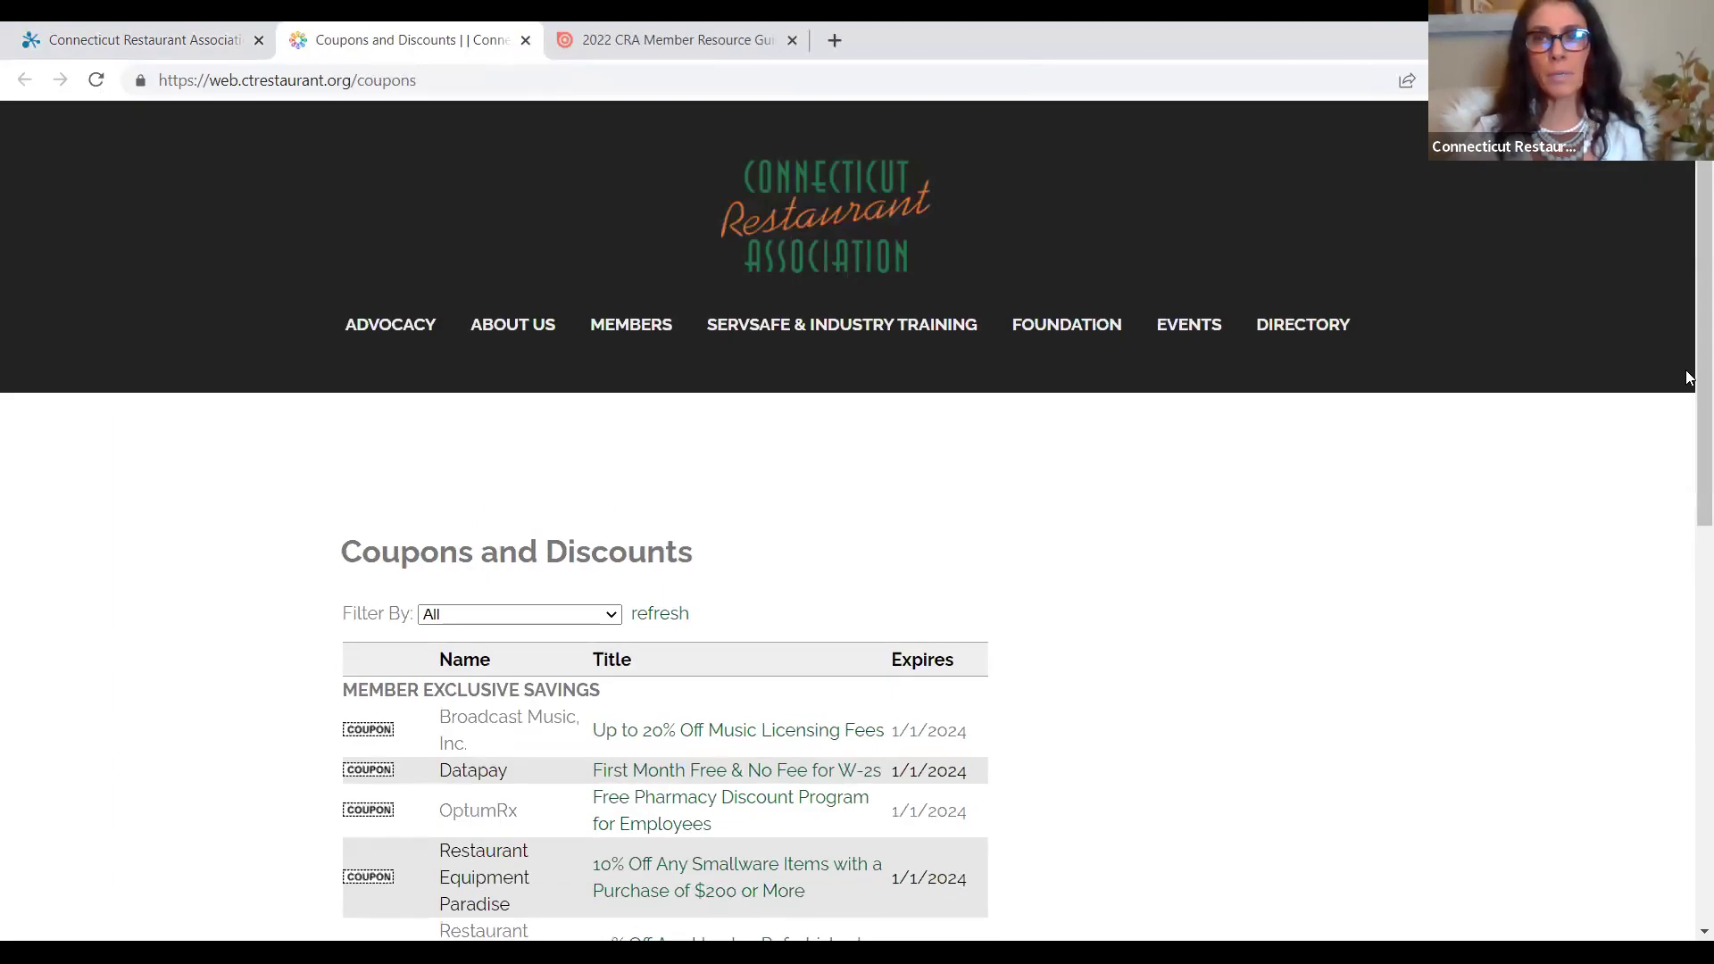
scroll(1686, 428, "down", 3)
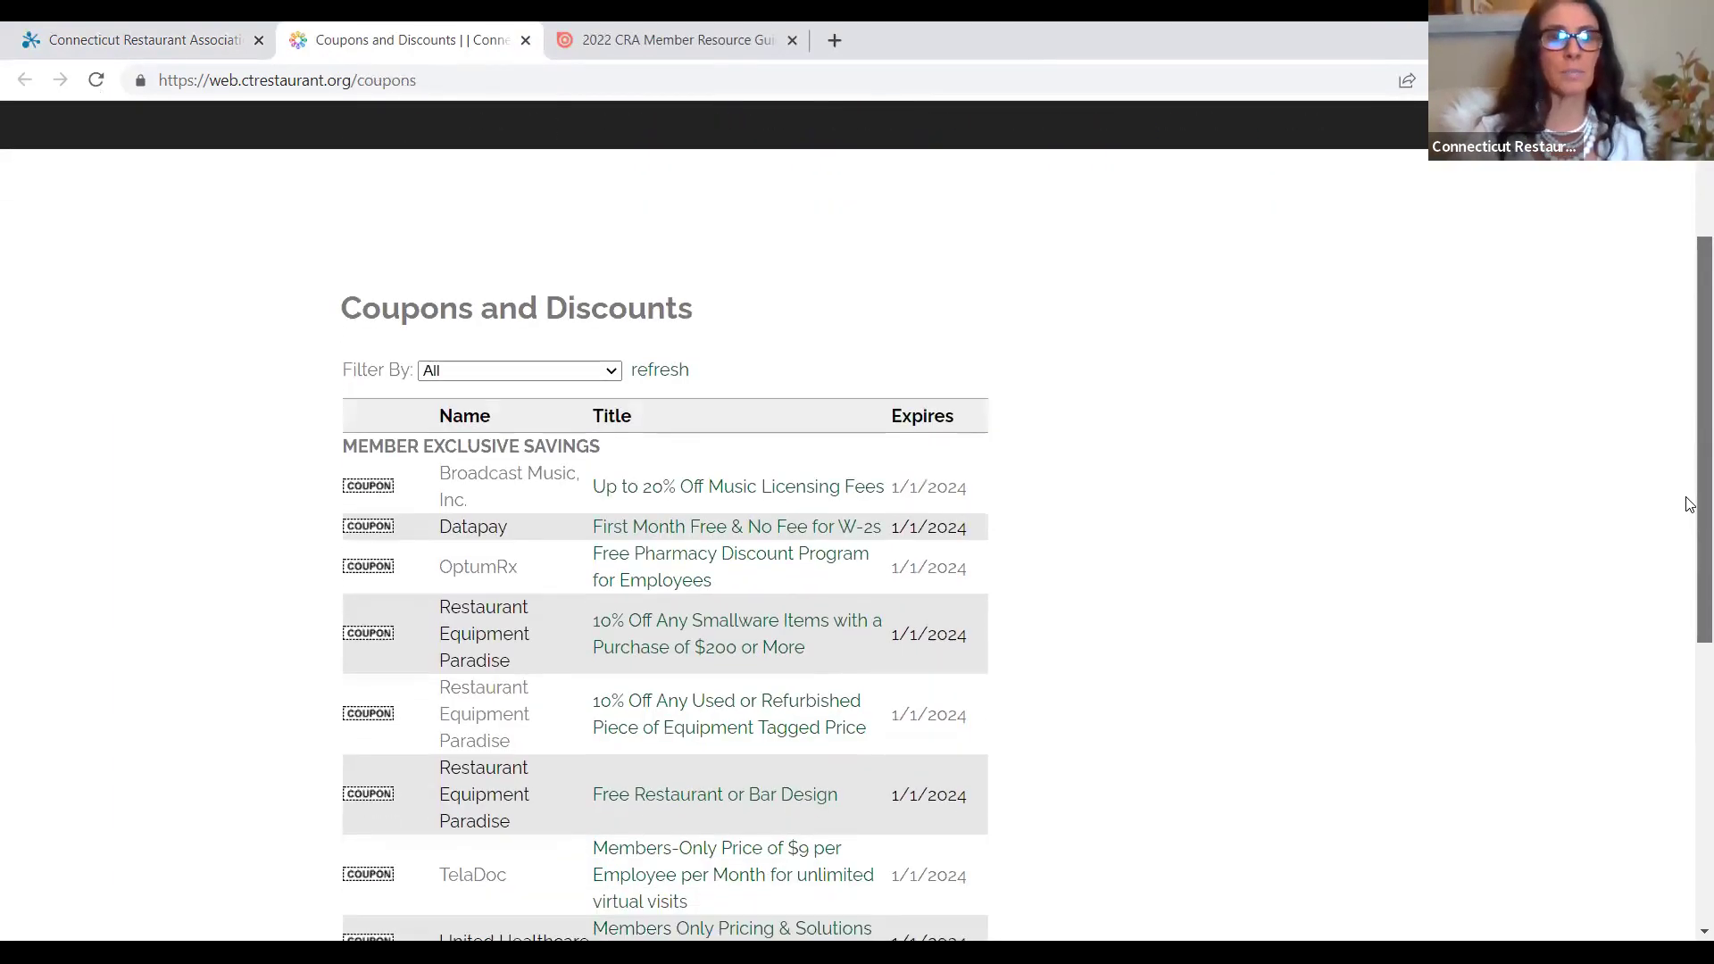
scroll(1688, 508, "down", 1)
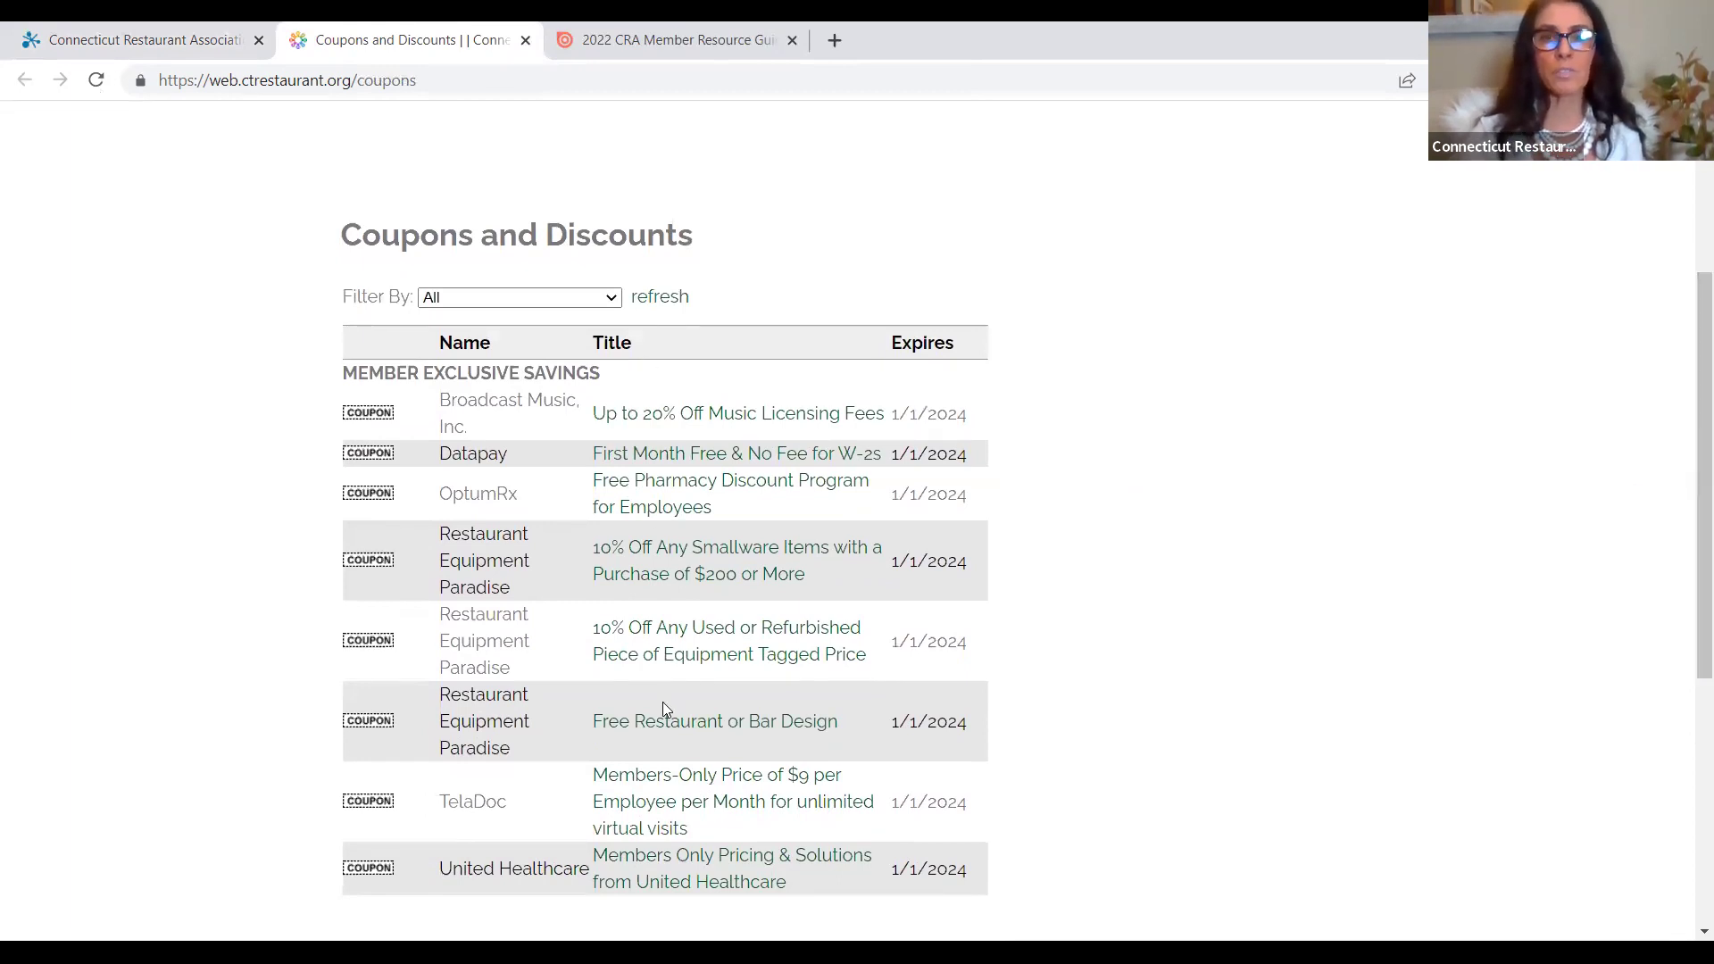
scroll(1688, 429, "up", 2)
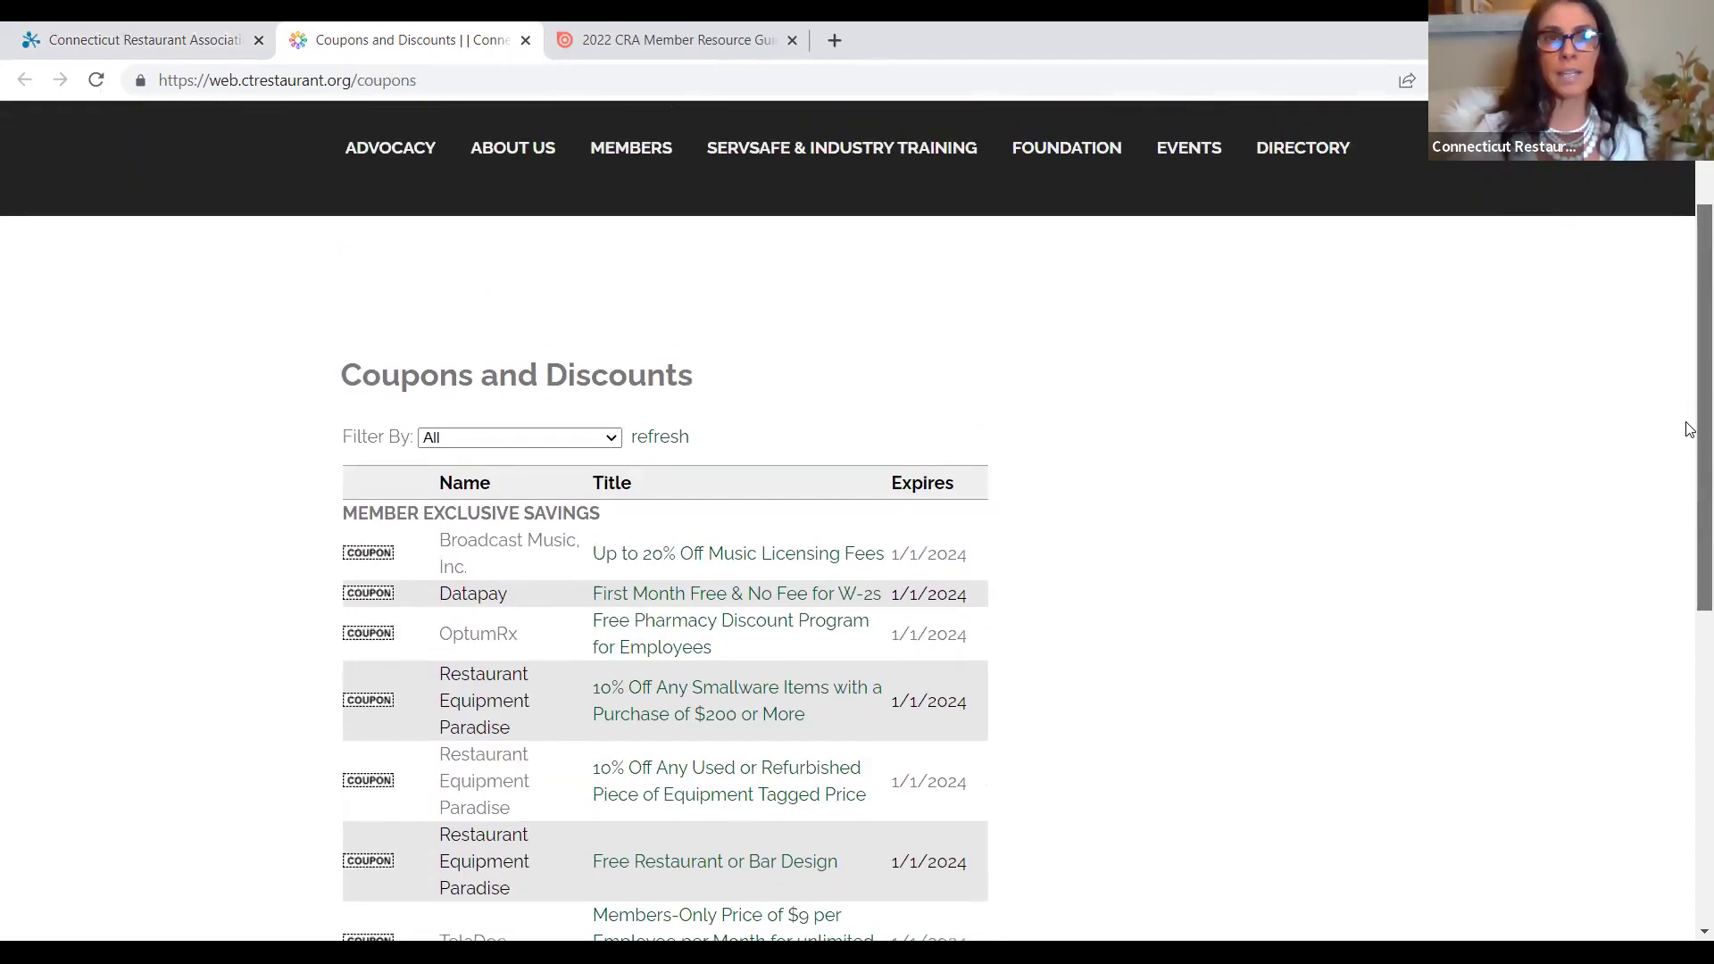
scroll(1688, 430, "up", 3)
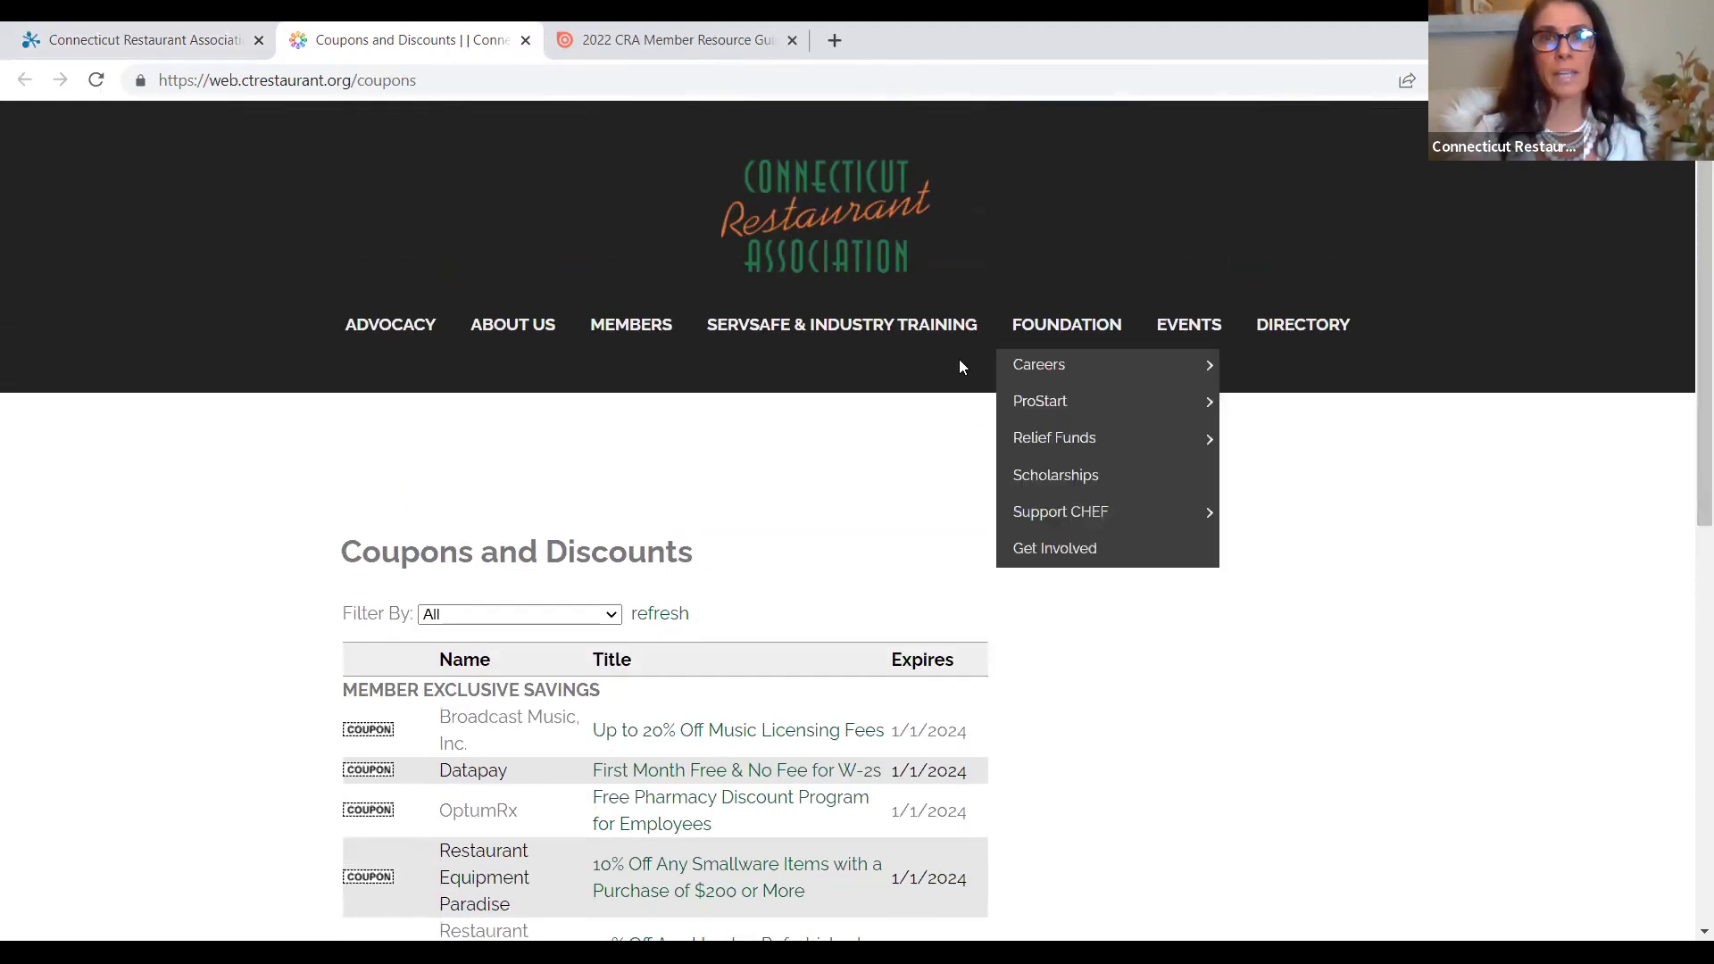
mouse_move(1278, 328)
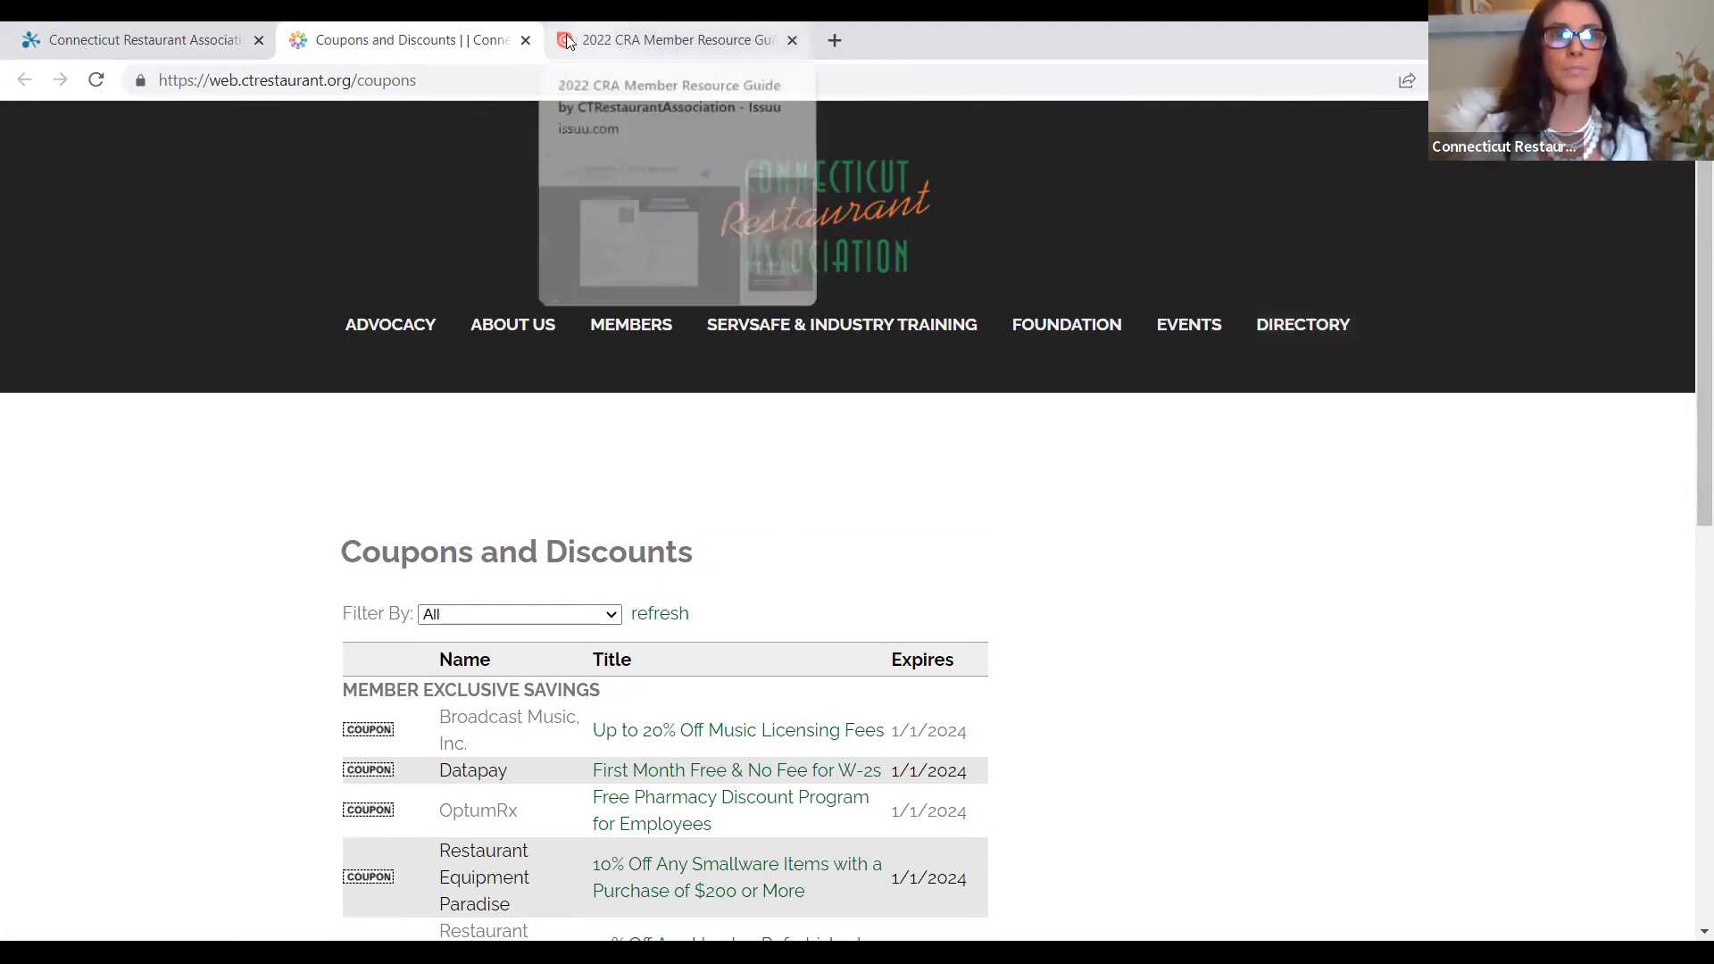
Go back to the member portal and open the sign-up form for CRA Action Alerts.
left_click(143, 40)
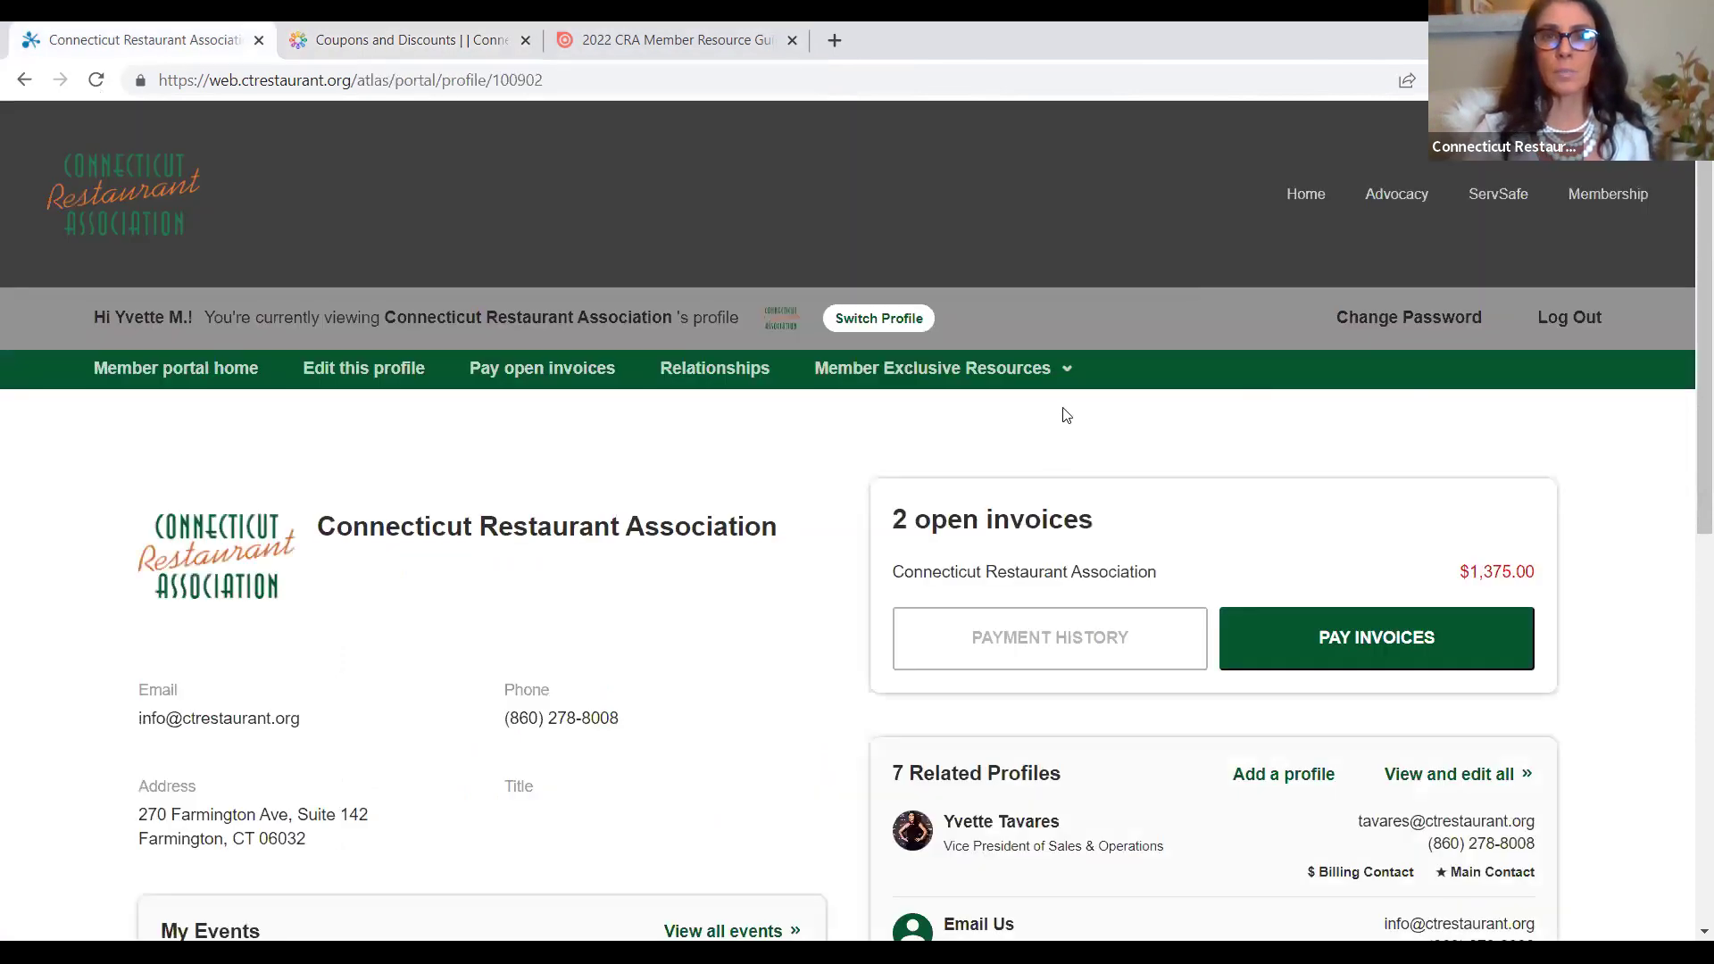
left_click(949, 370)
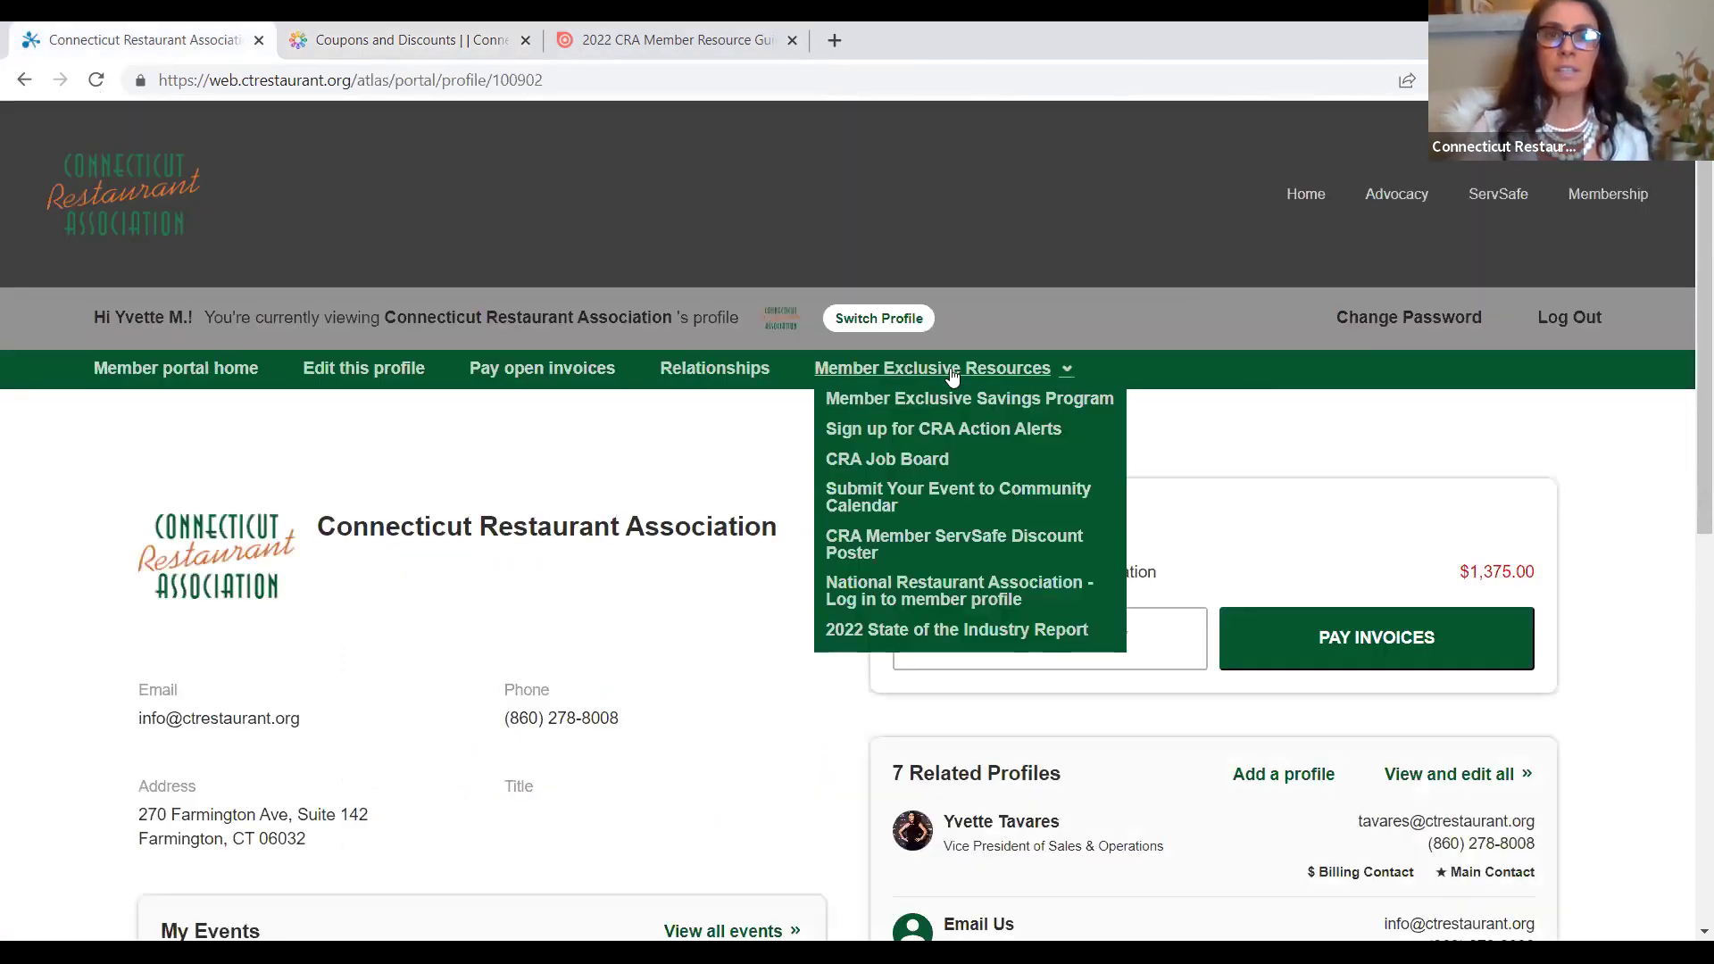
left_click(928, 432)
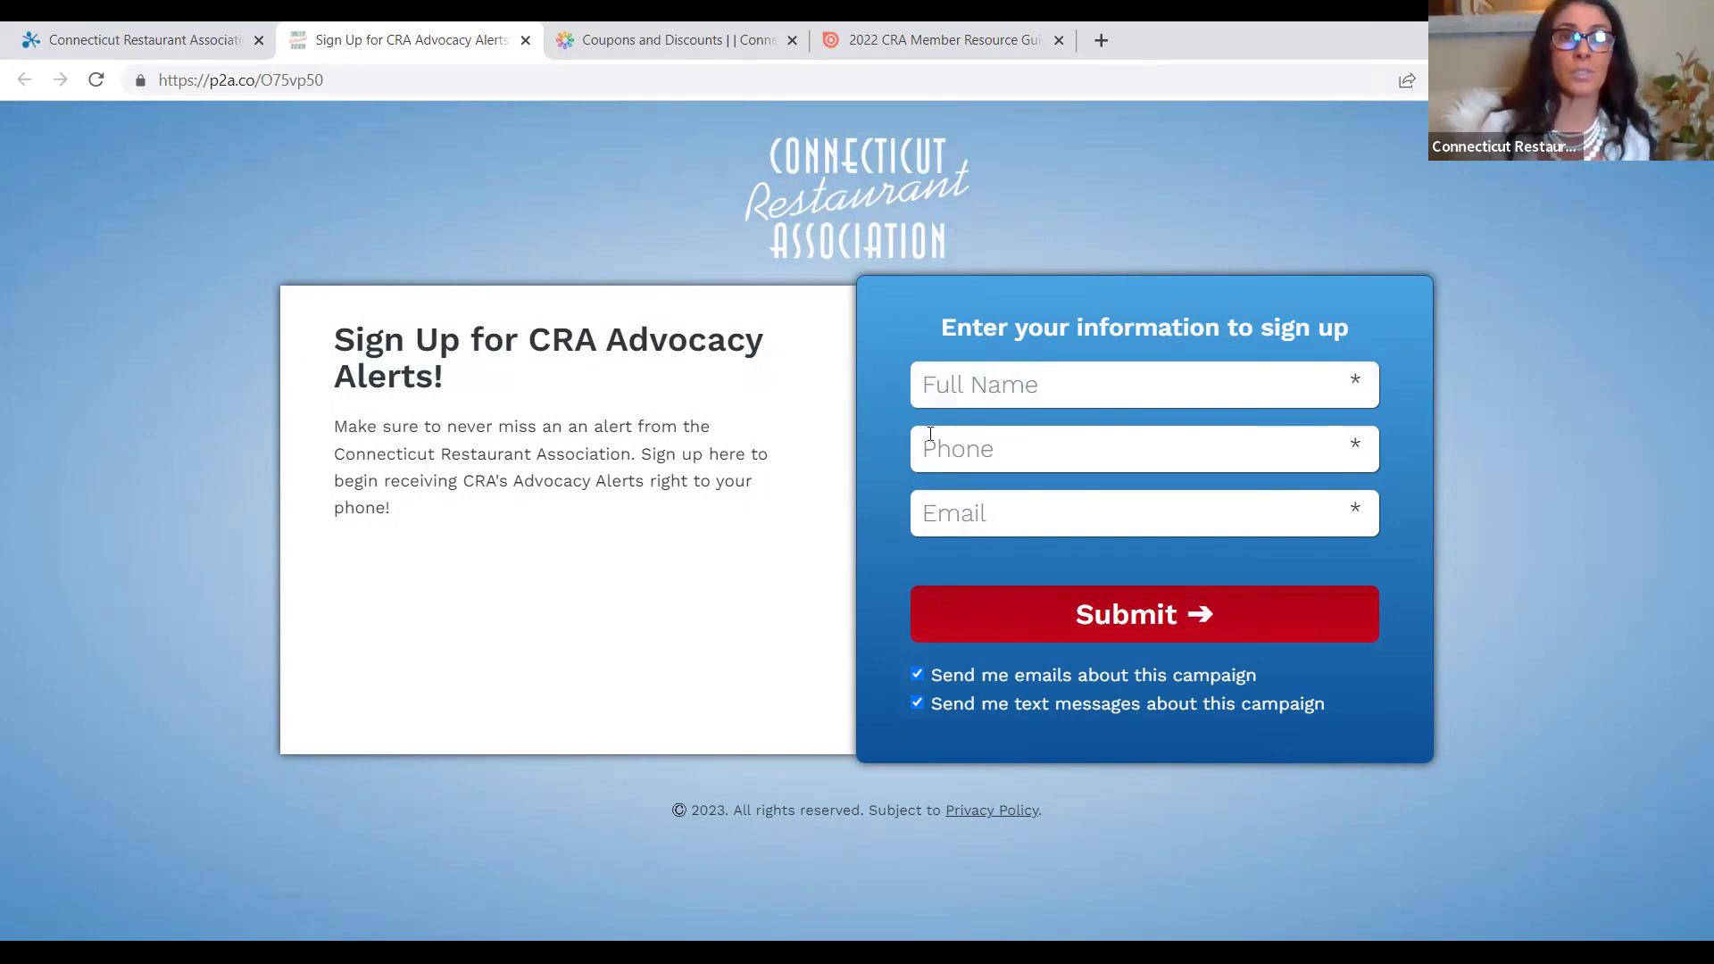
left_click(1001, 393)
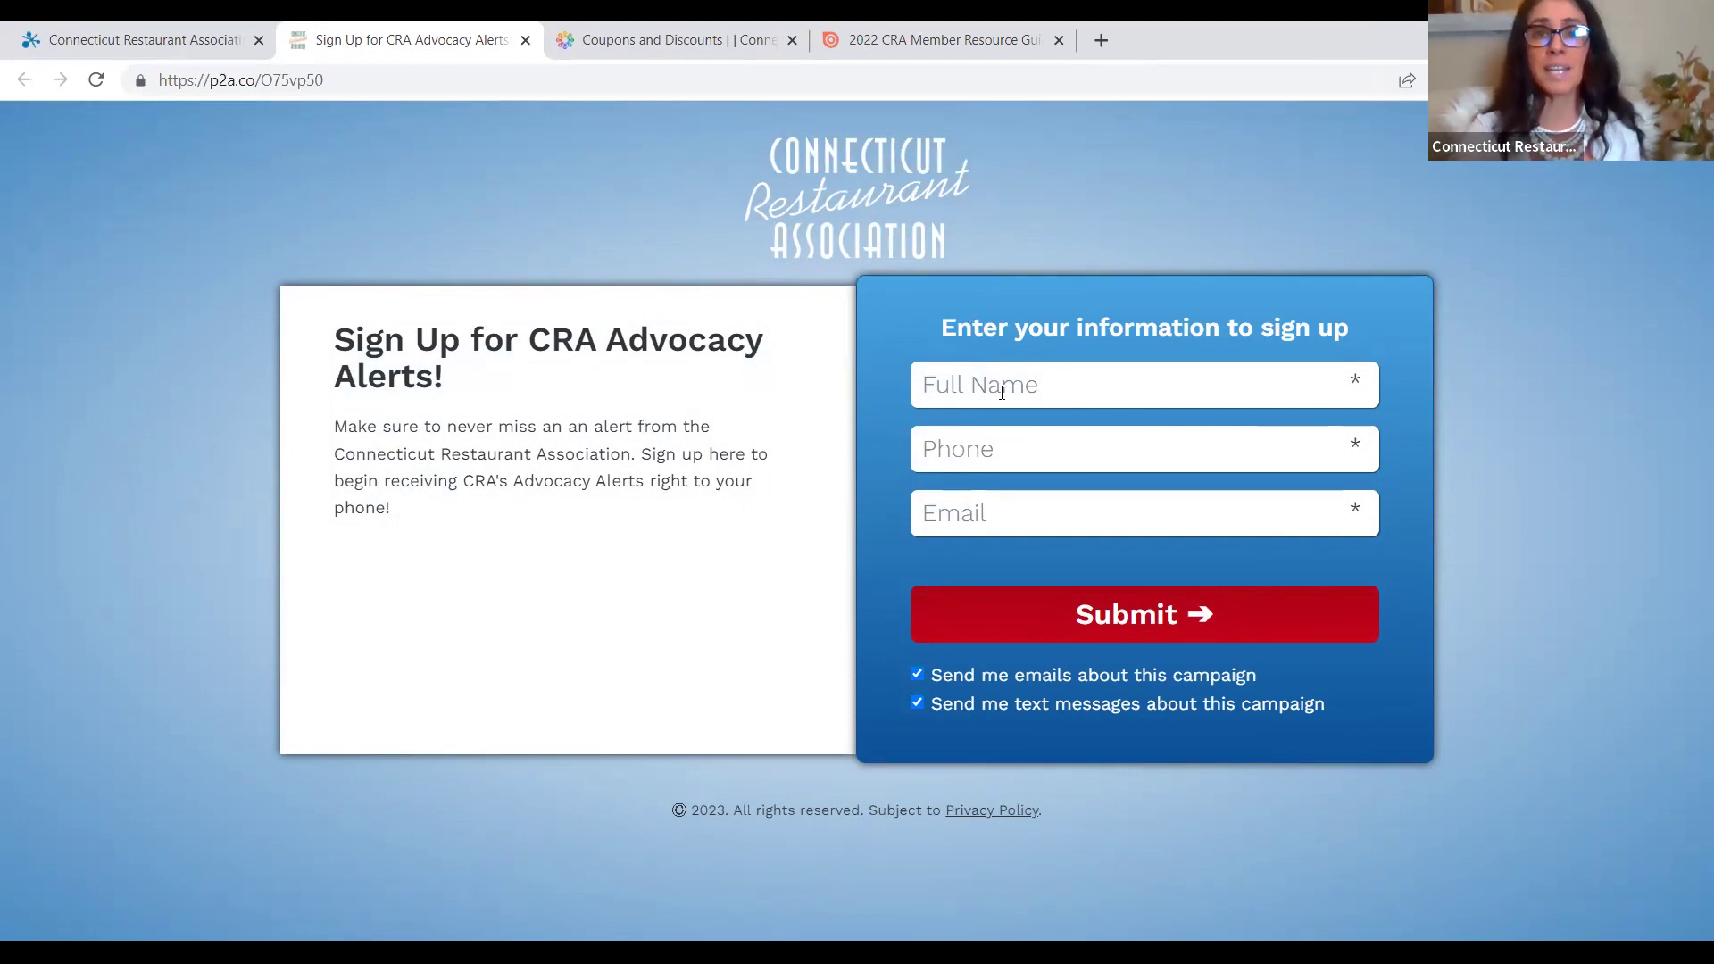
Return to the member portal and open the CRA Job Board to show where members post a job.
left_click(161, 36)
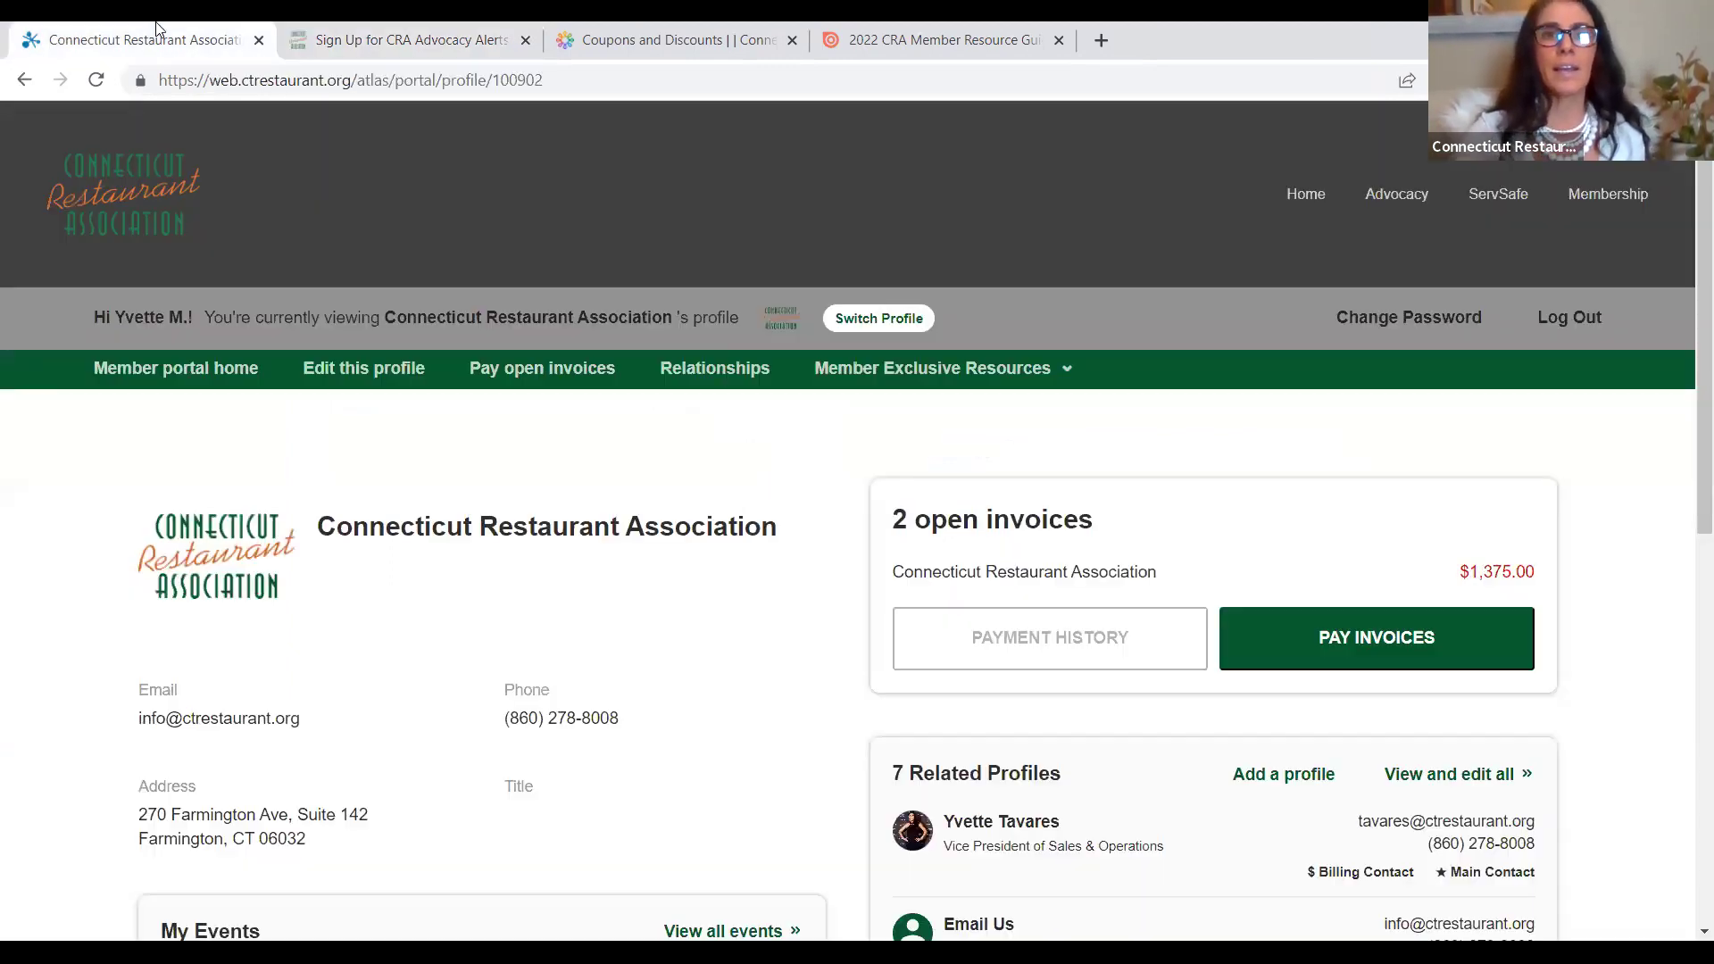
left_click(960, 373)
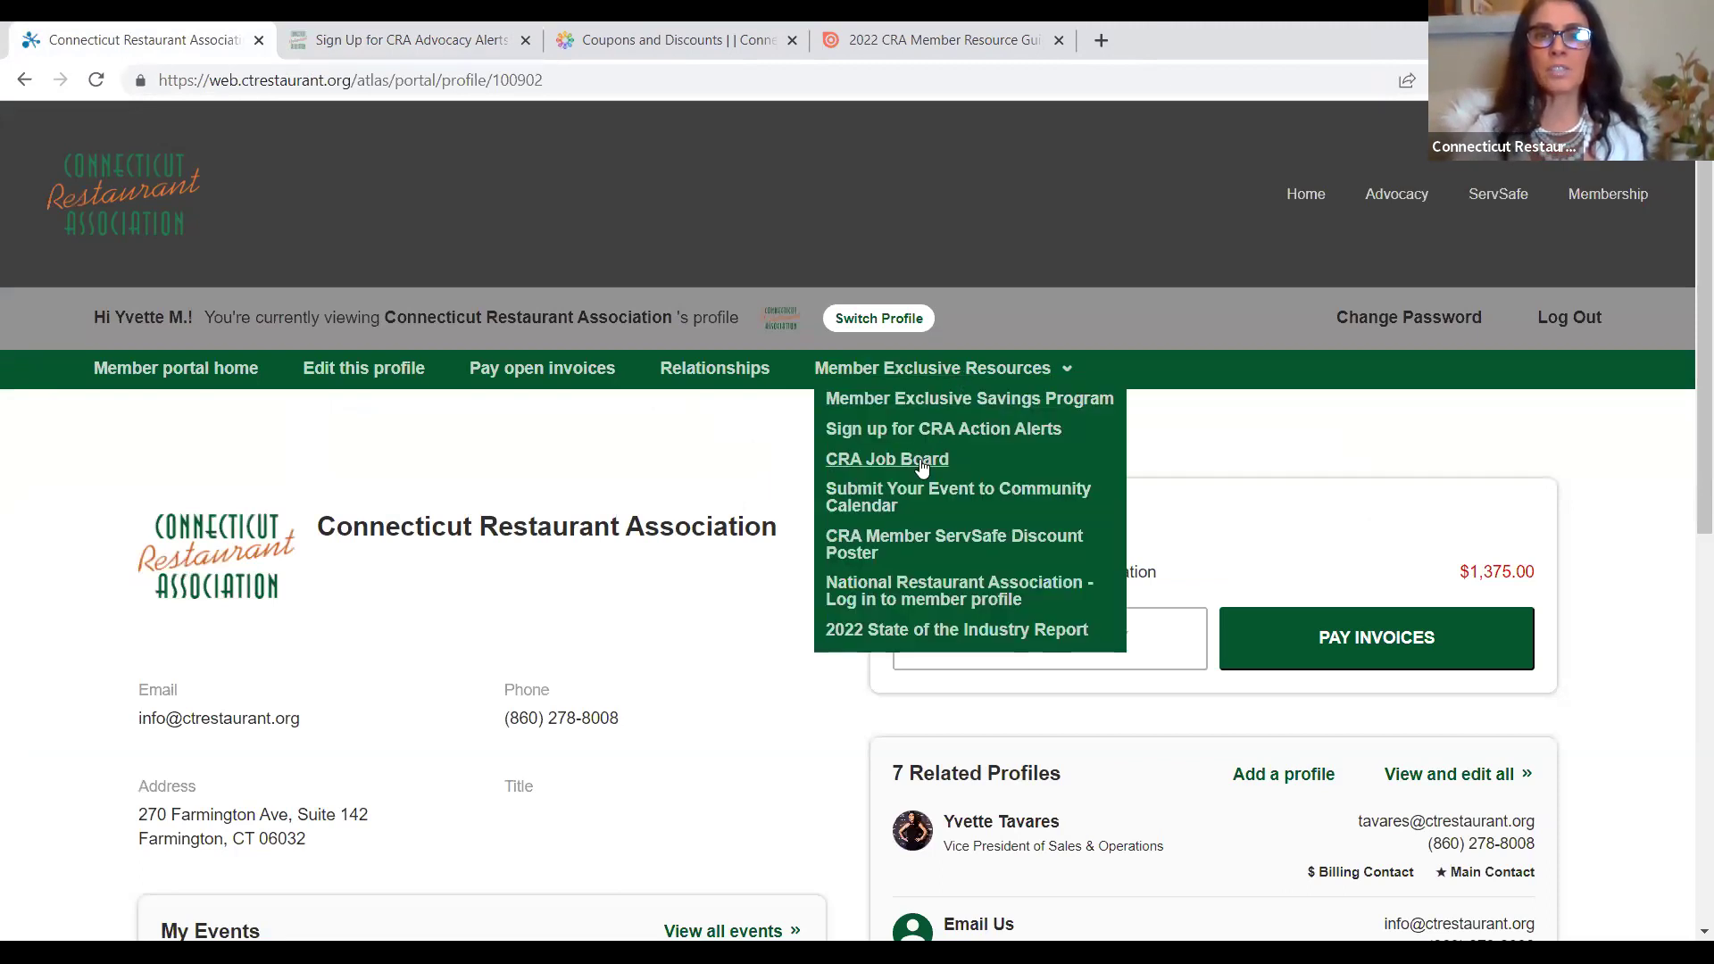
left_click(921, 462)
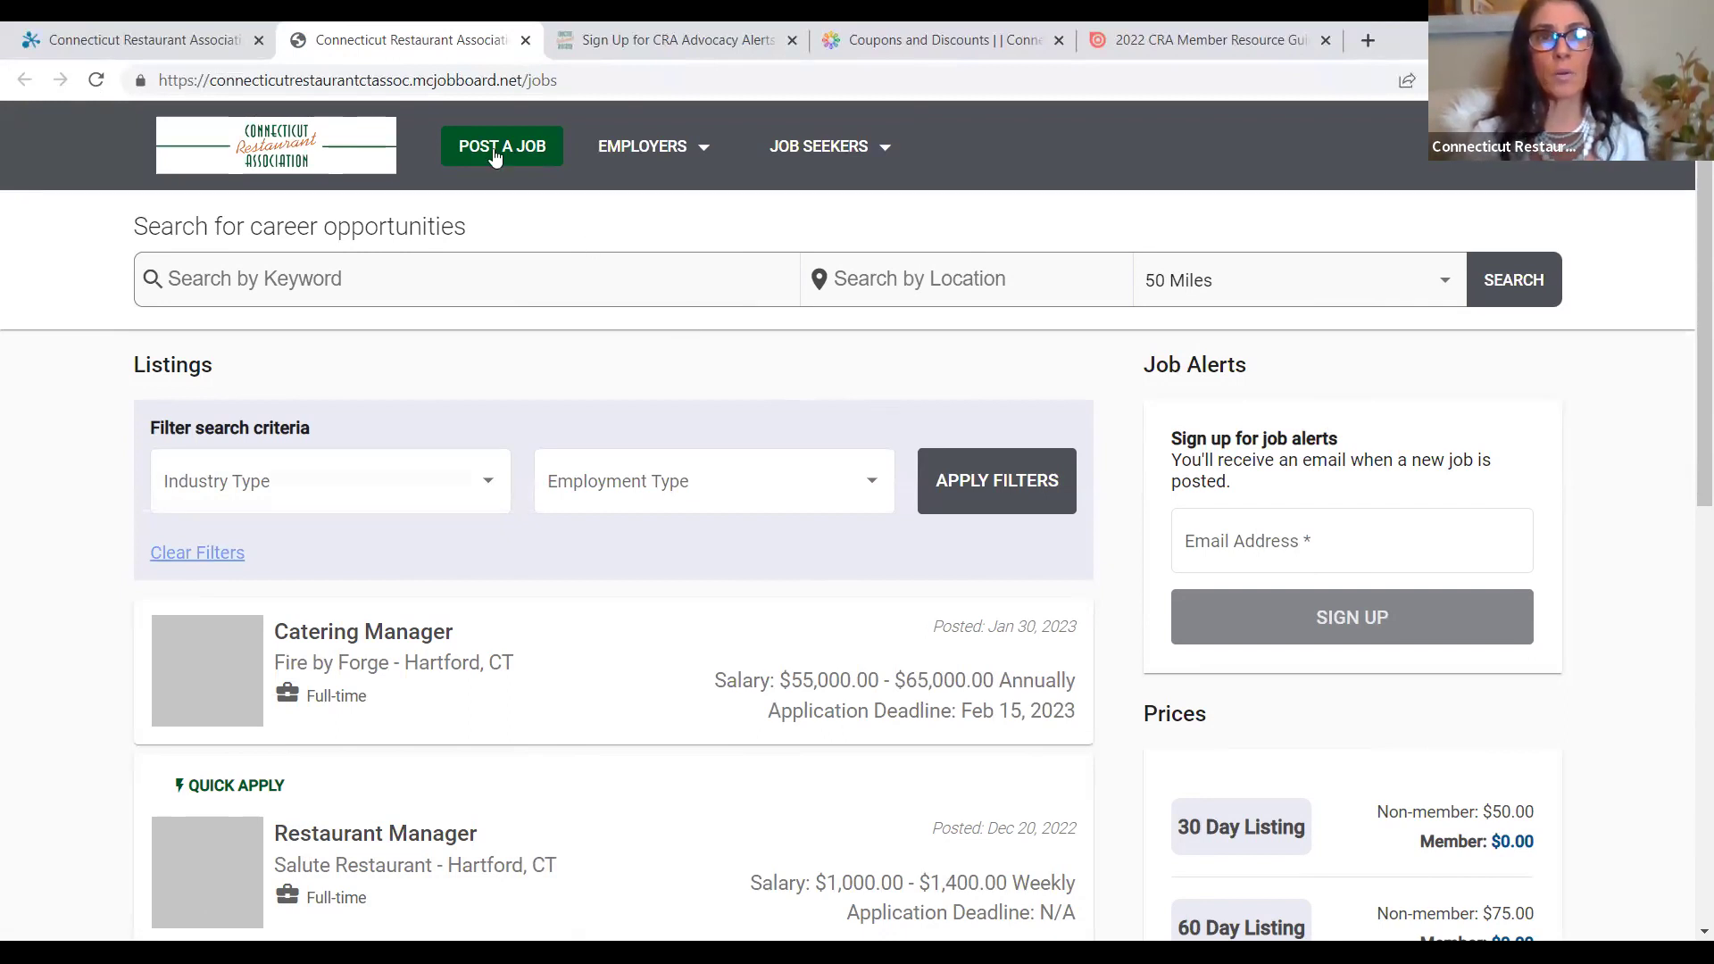
From the member portal, open the CRA Member ServSafe Discount Poster and look through the flyer's discount details.
left_click(98, 24)
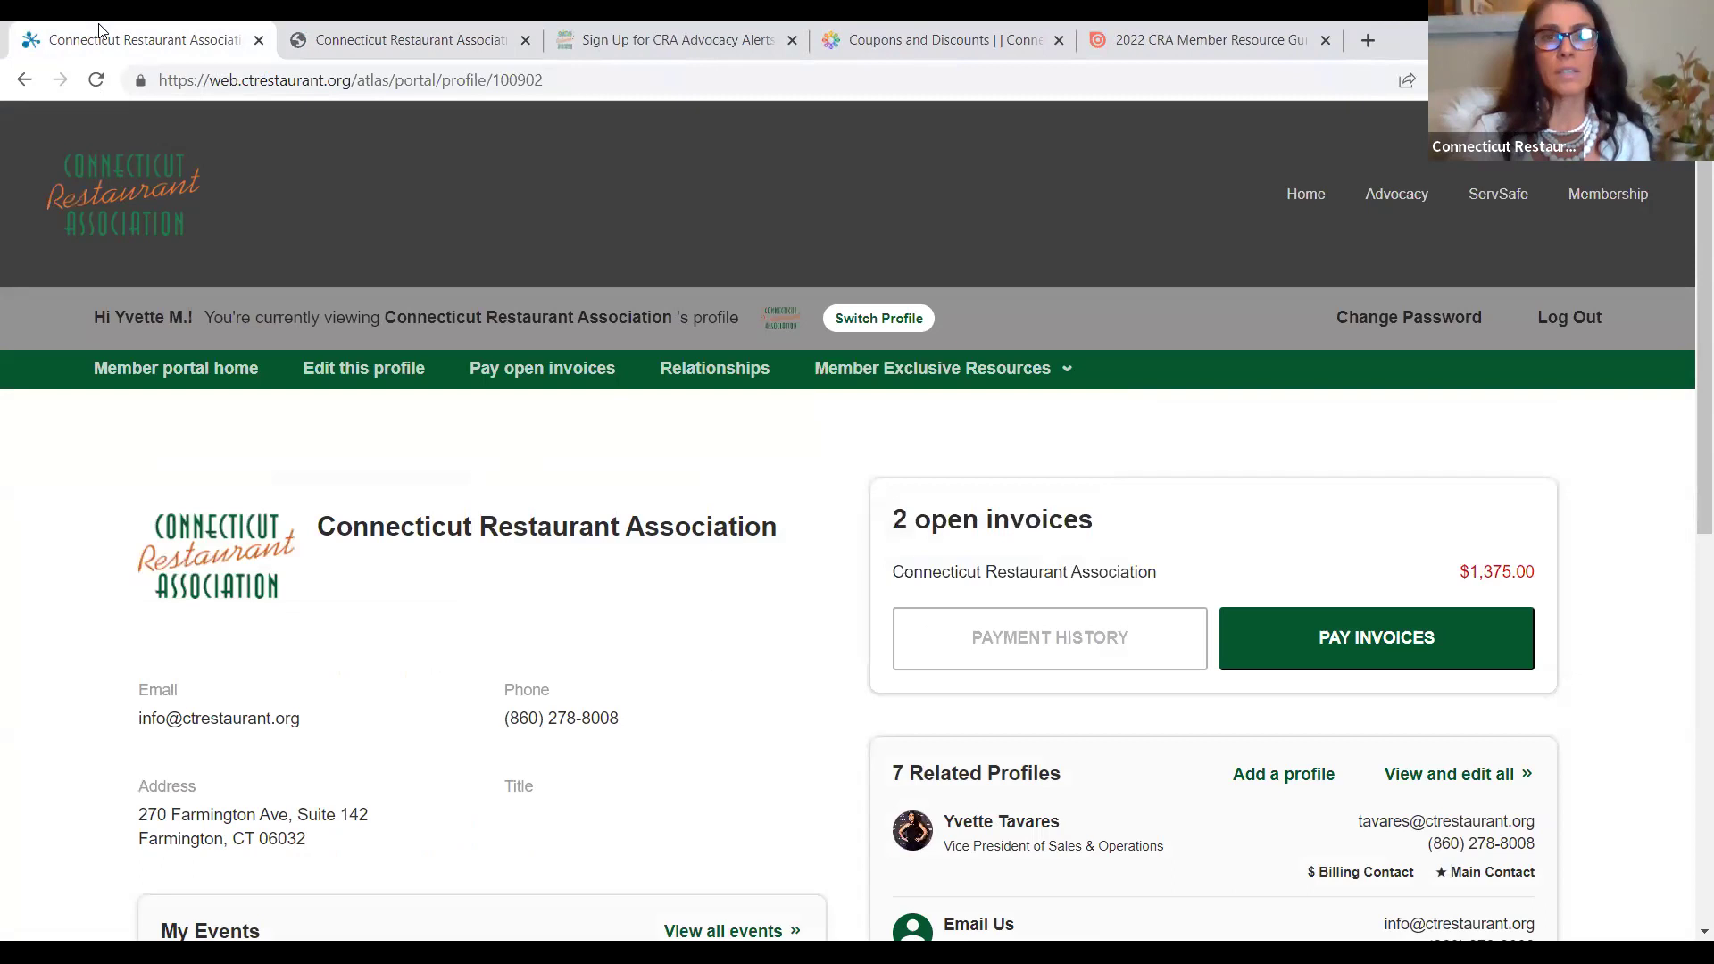
left_click(1010, 374)
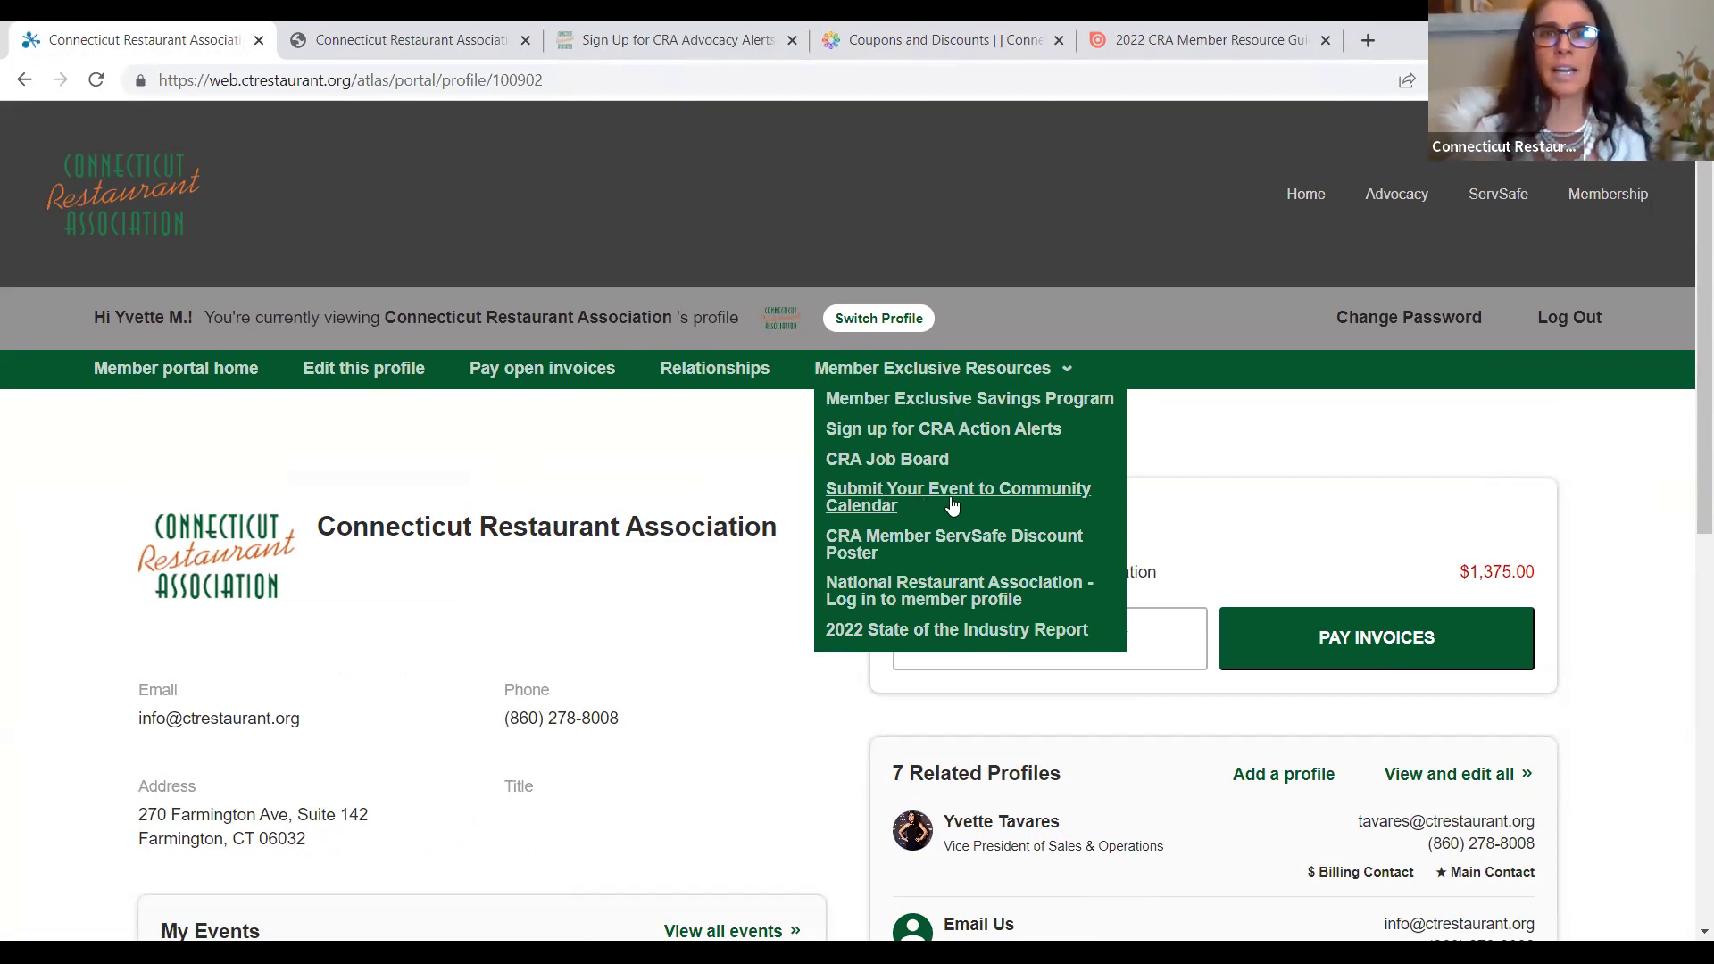
left_click(872, 538)
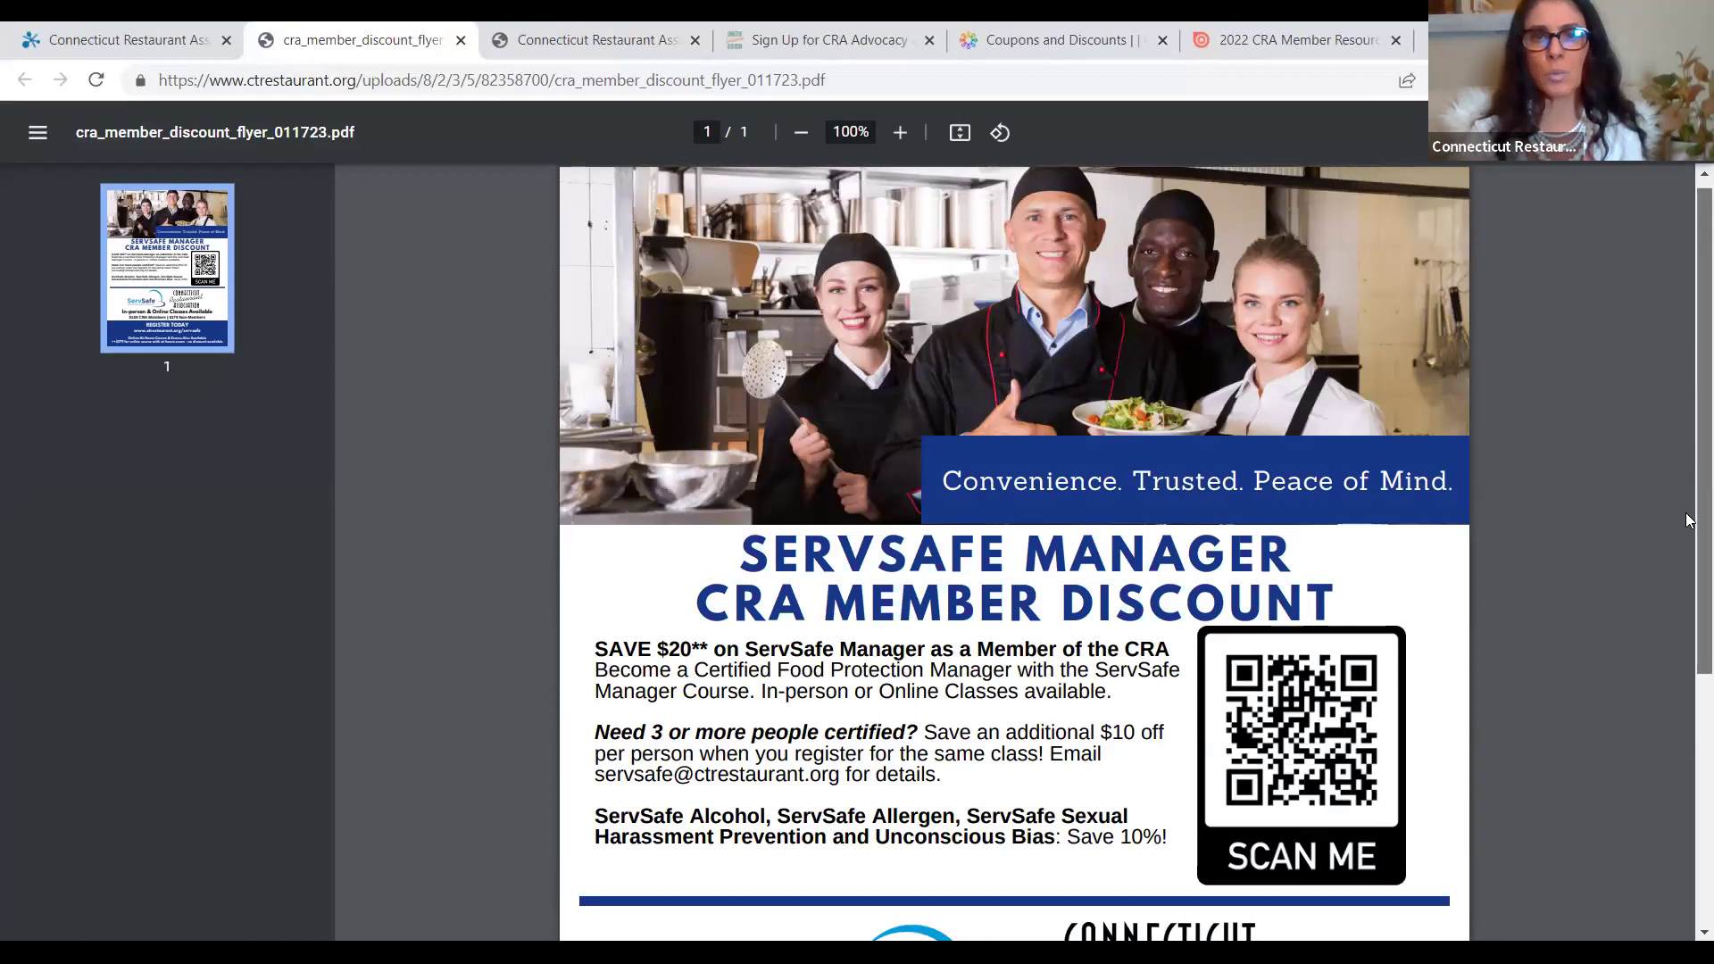
scroll(1687, 521, "down", 3)
scroll(1686, 585, "up", 2)
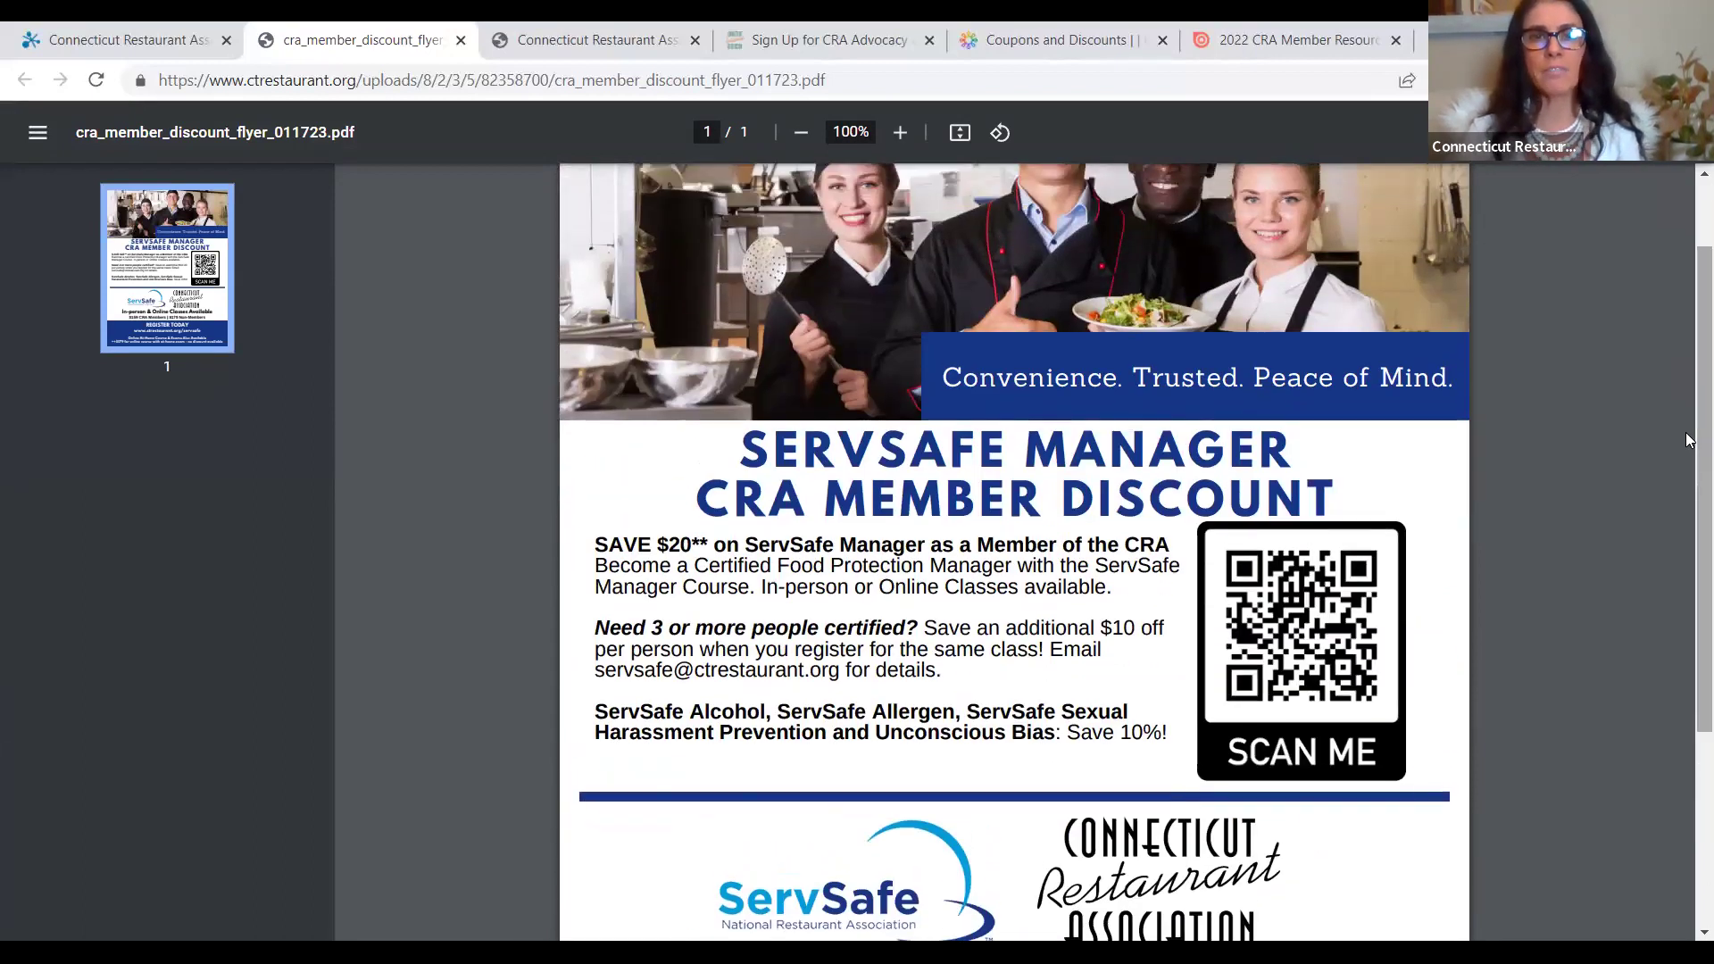
scroll(1690, 420, "up", 1)
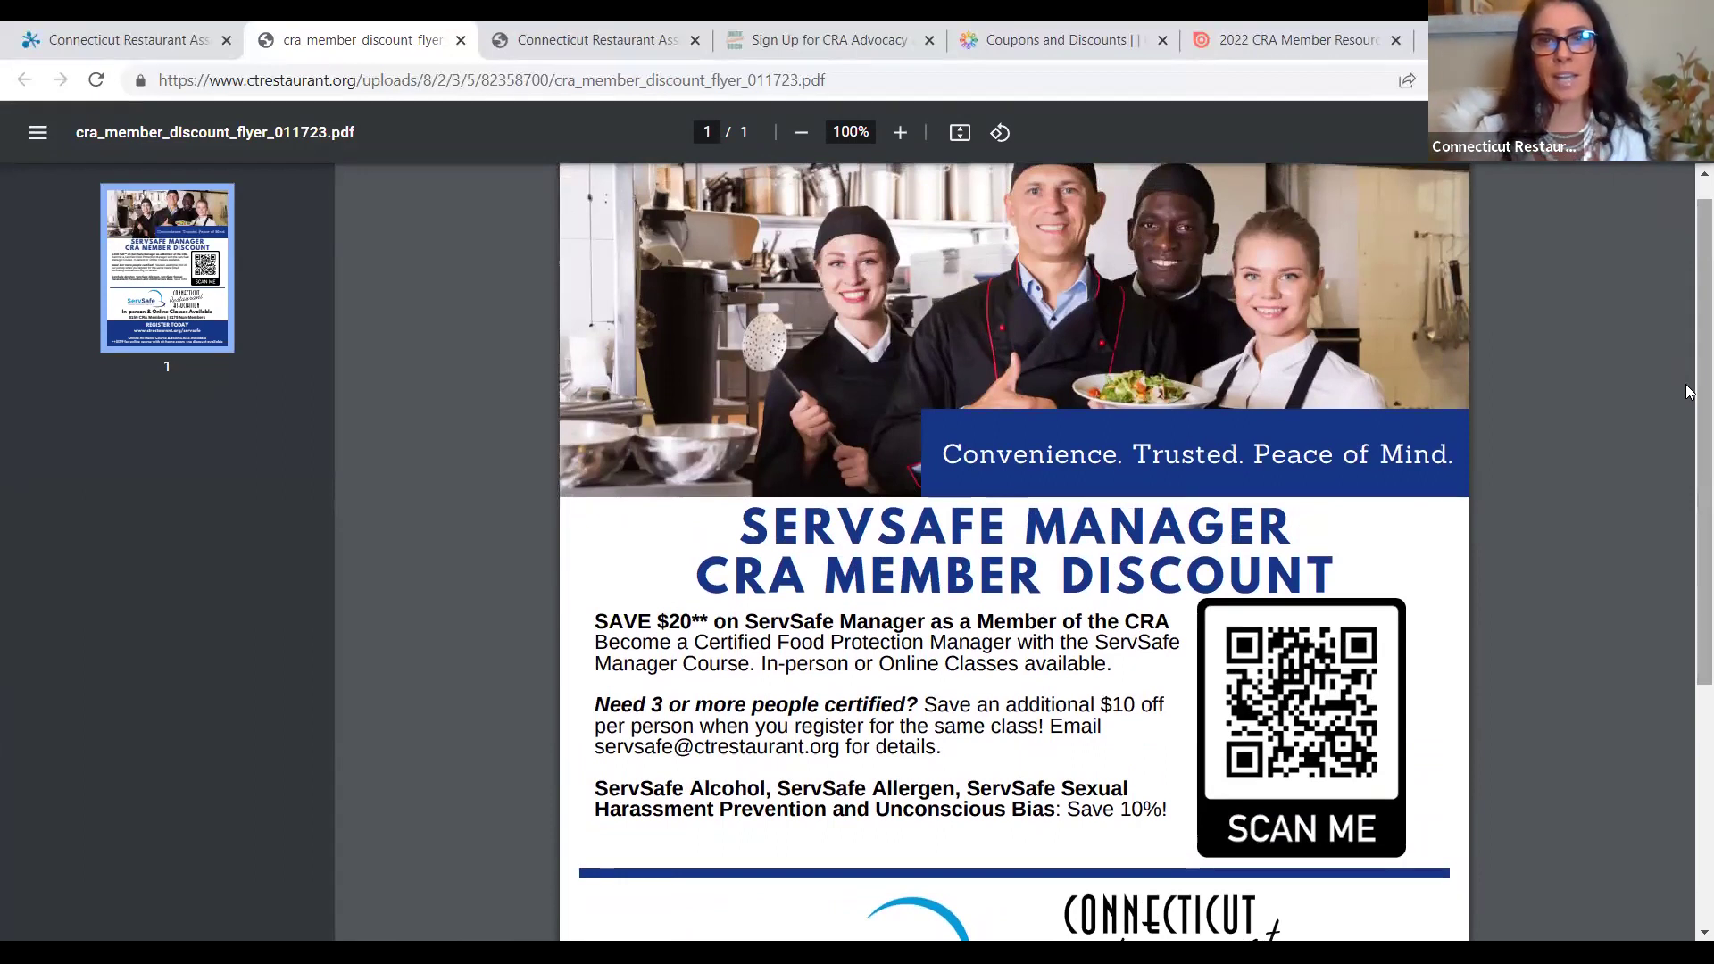
scroll(1689, 391, "down", 2)
scroll(1690, 300, "up", 2)
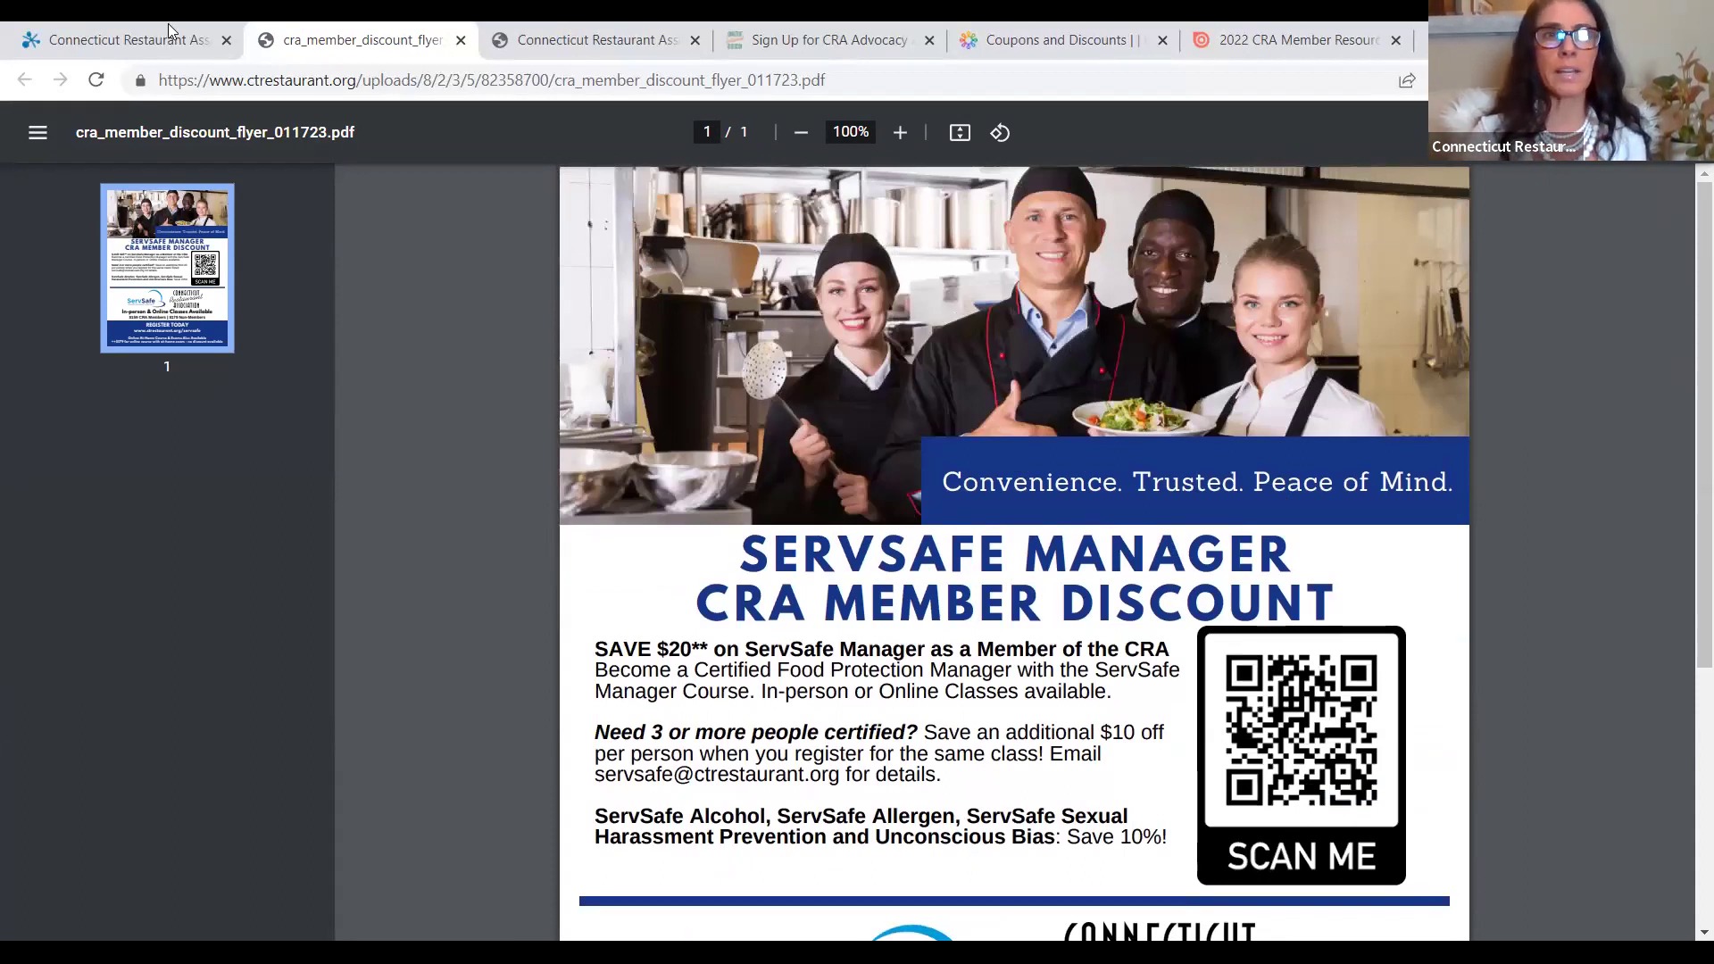
Go back to the member portal and open the National Restaurant Association member profile log-in page.
left_click(90, 38)
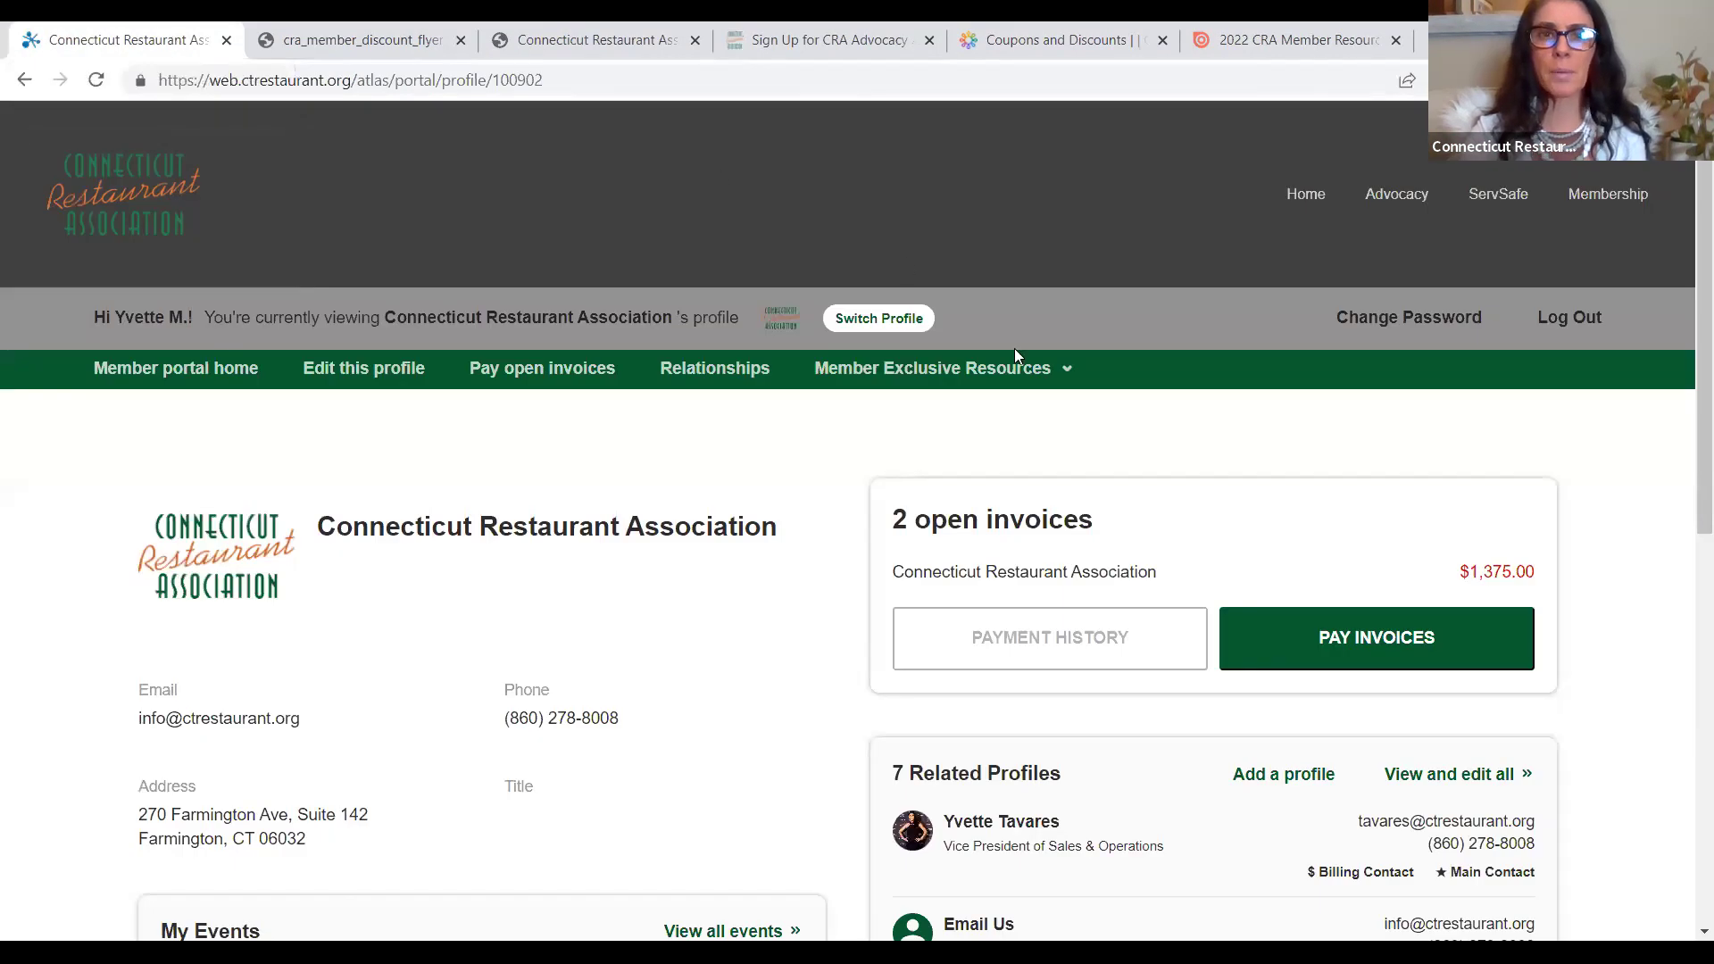
left_click(954, 379)
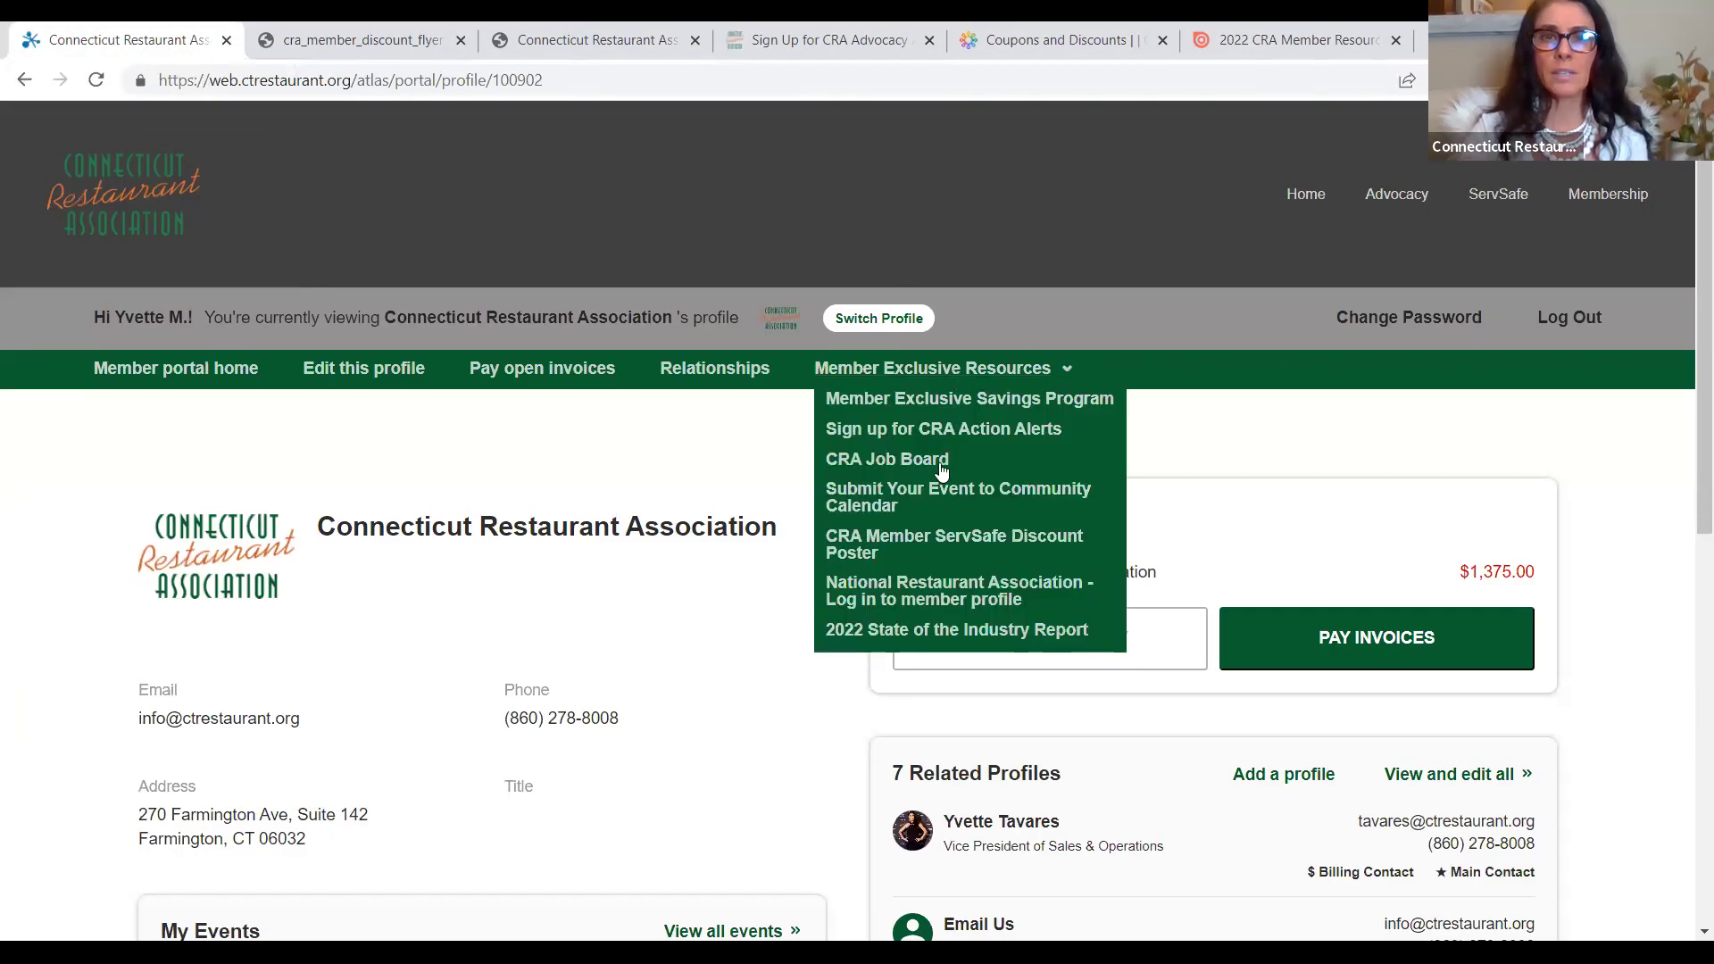
left_click(928, 590)
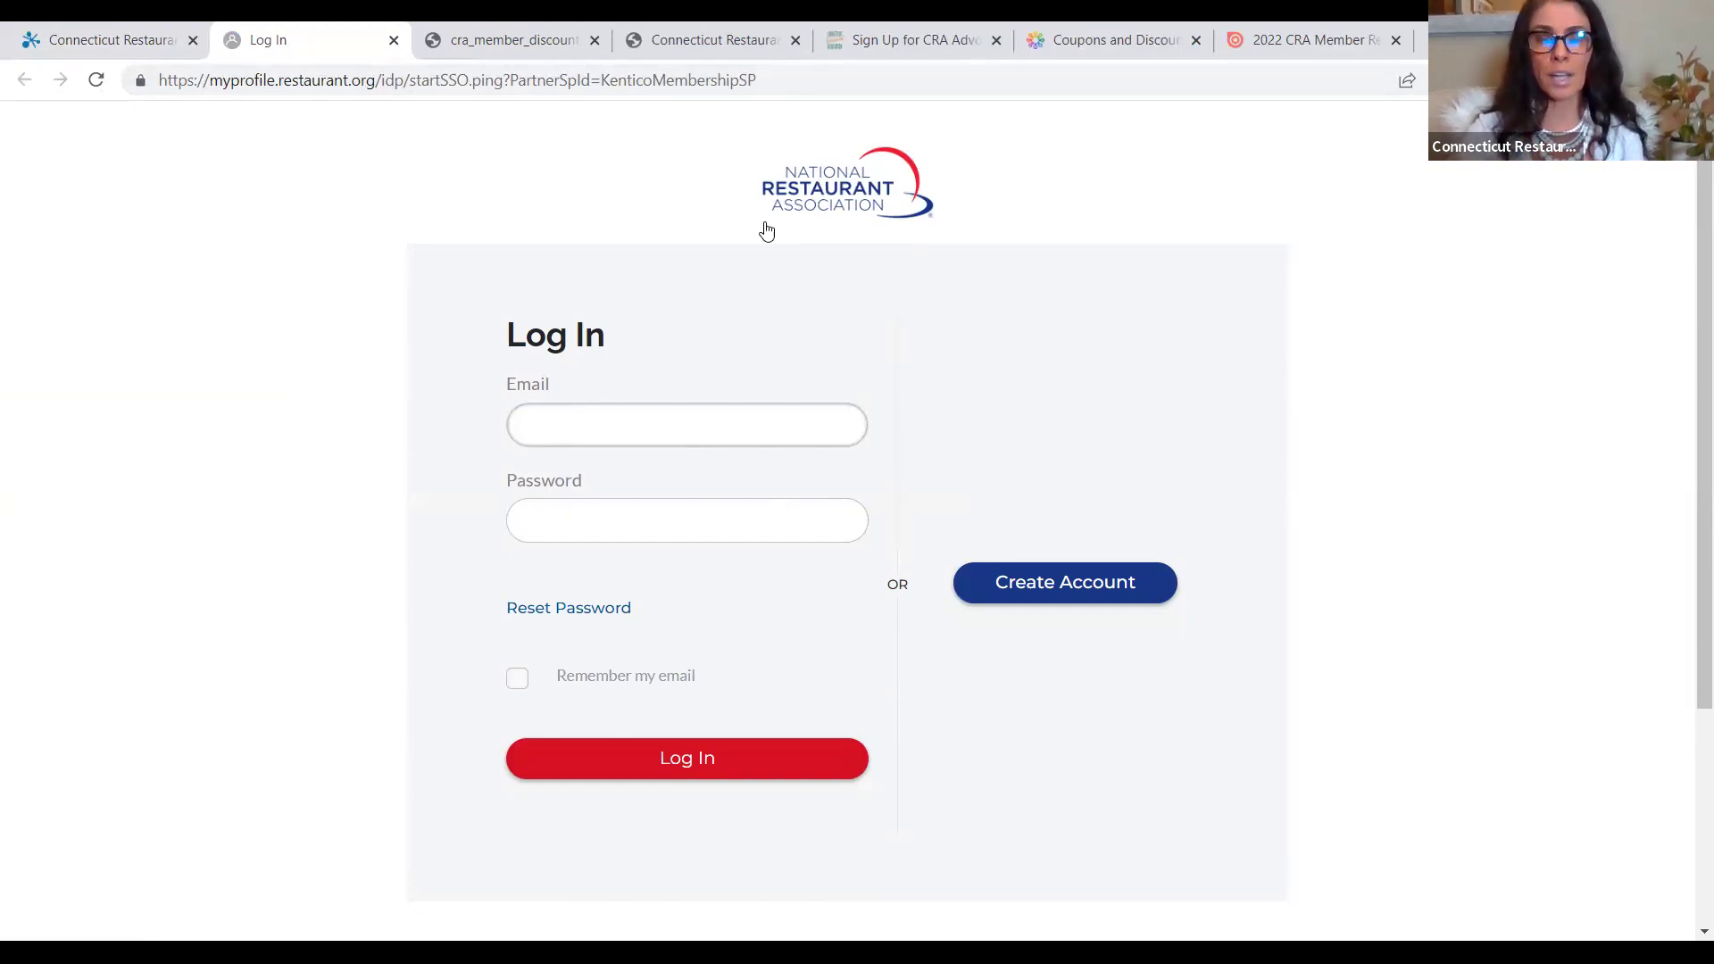
Return to the member portal and open the 2022 State of the Industry Report.
left_click(63, 46)
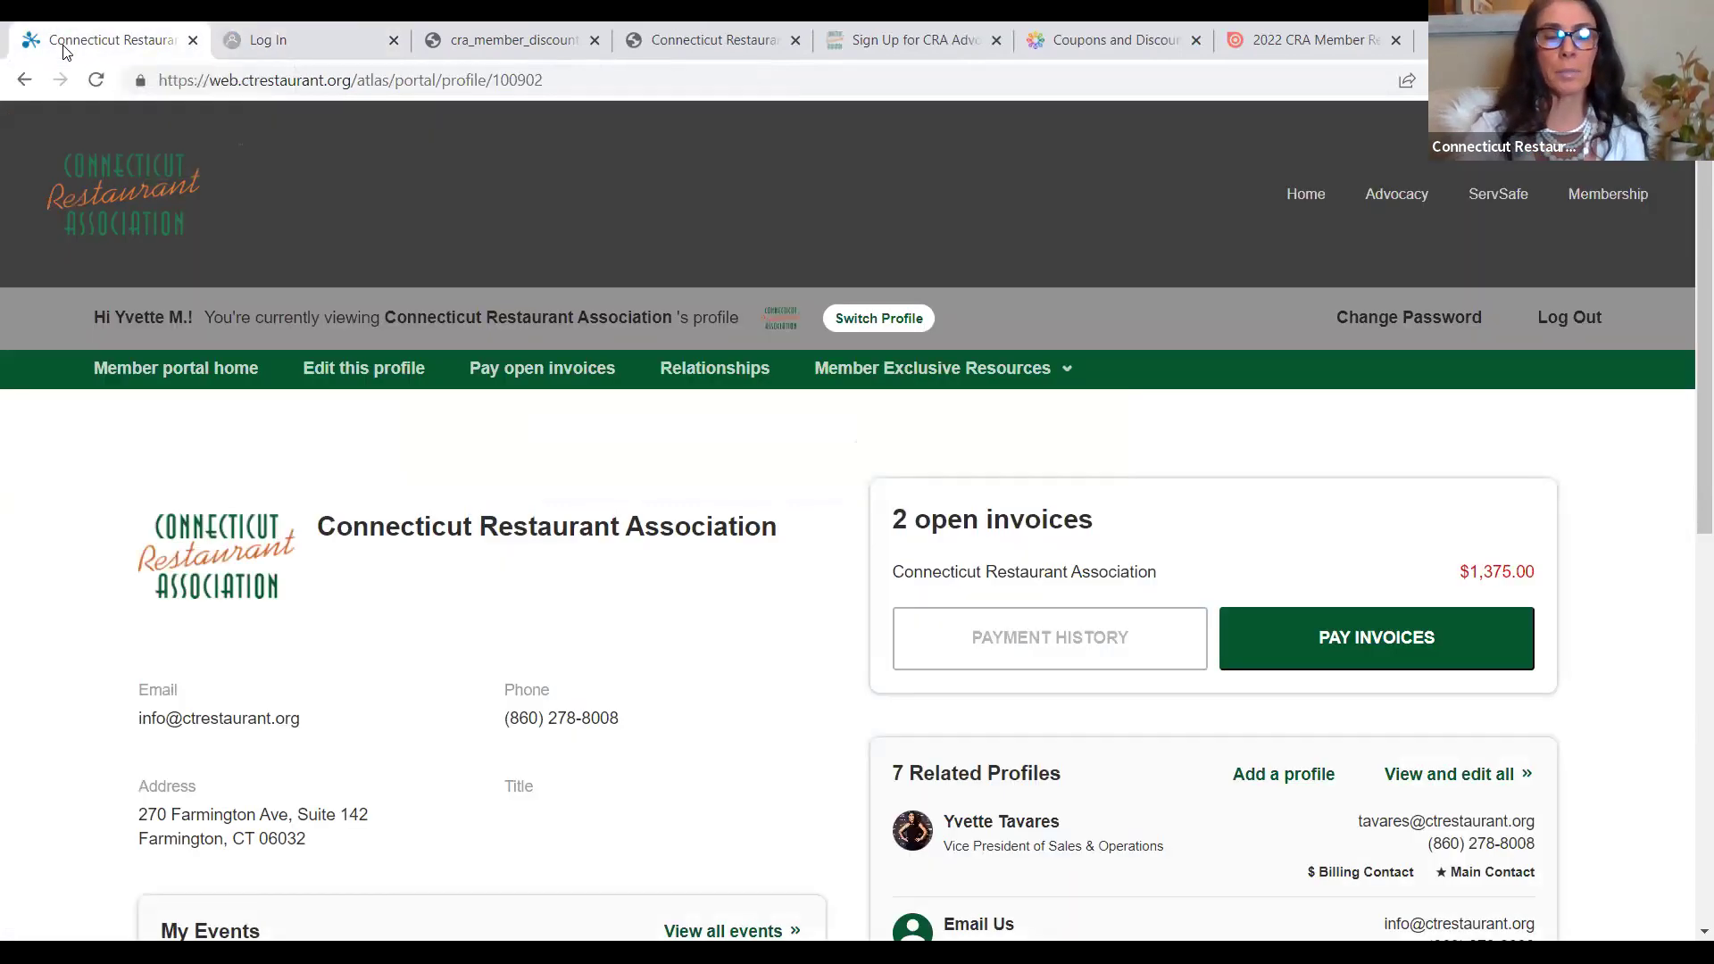
left_click(1024, 375)
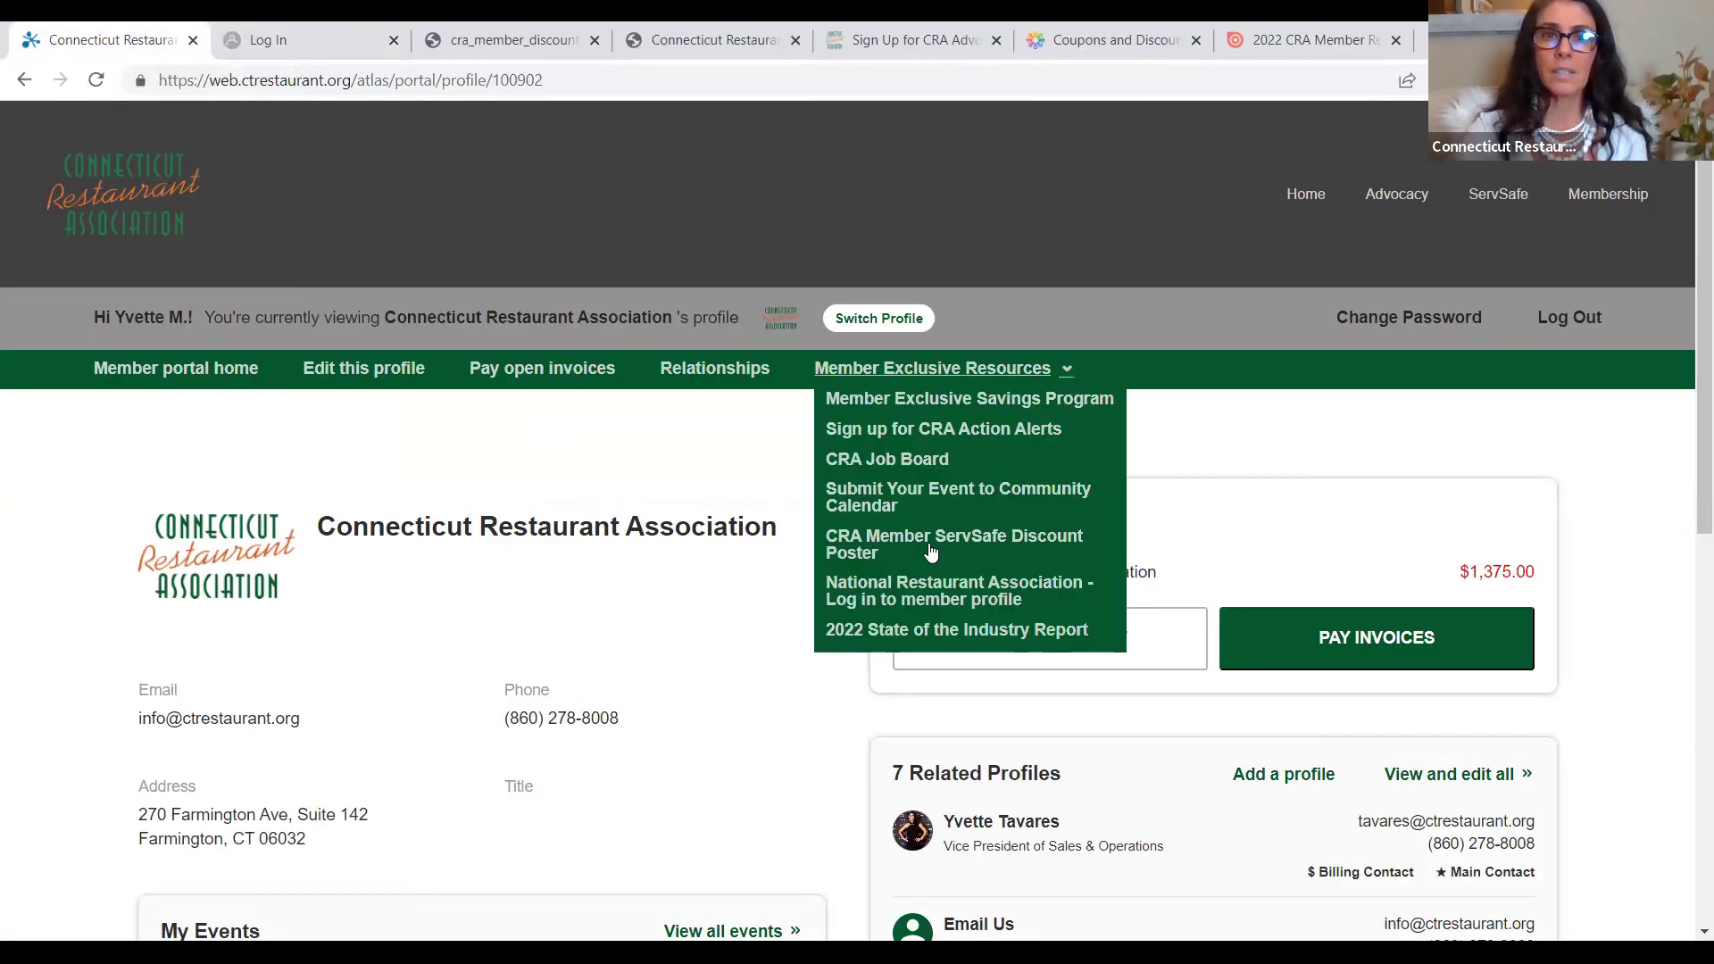
left_click(914, 631)
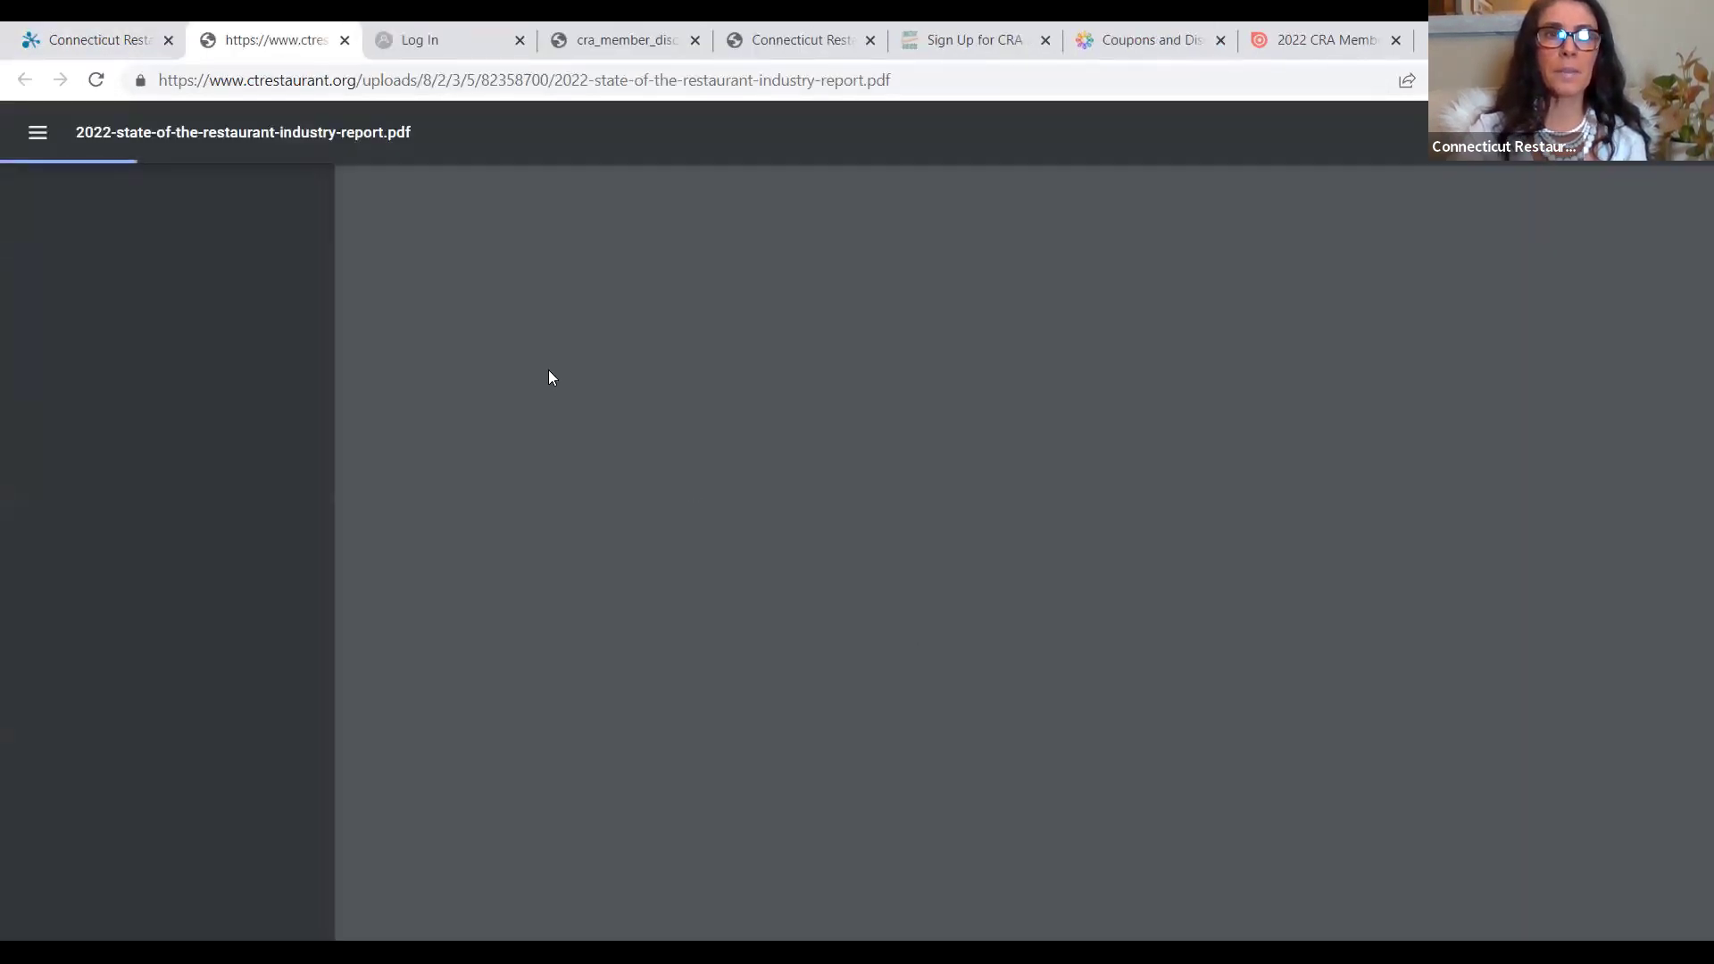